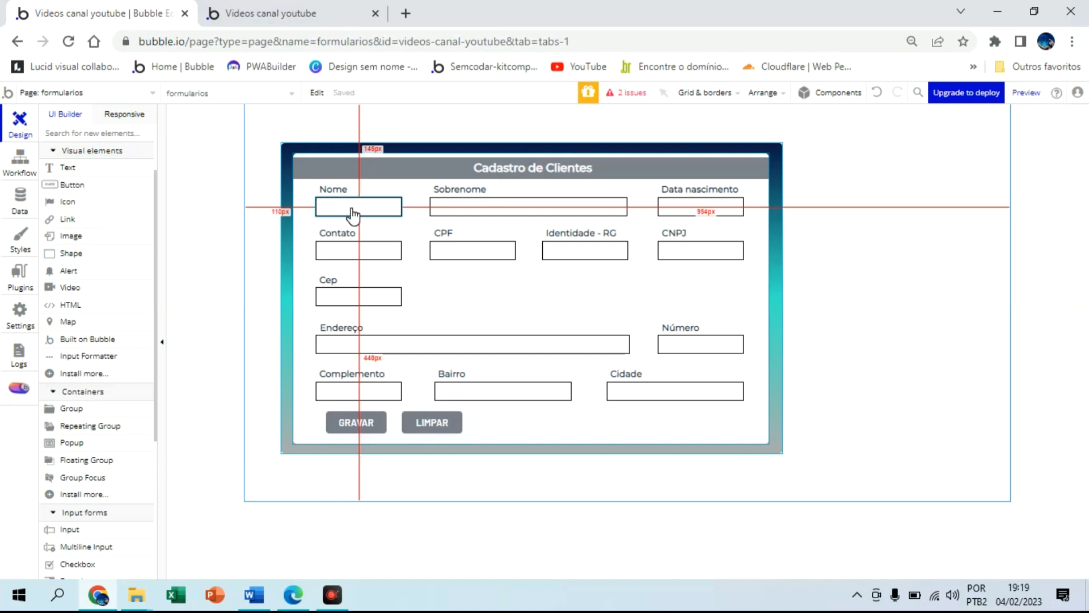
# Check the names of the Nome, Sobrenome, Contato, CPF, RG and CNPJ inputs in the property editor
pyautogui.click(351, 214)
pyautogui.moveTo(780, 137); pyautogui.dragTo(1012, 114)
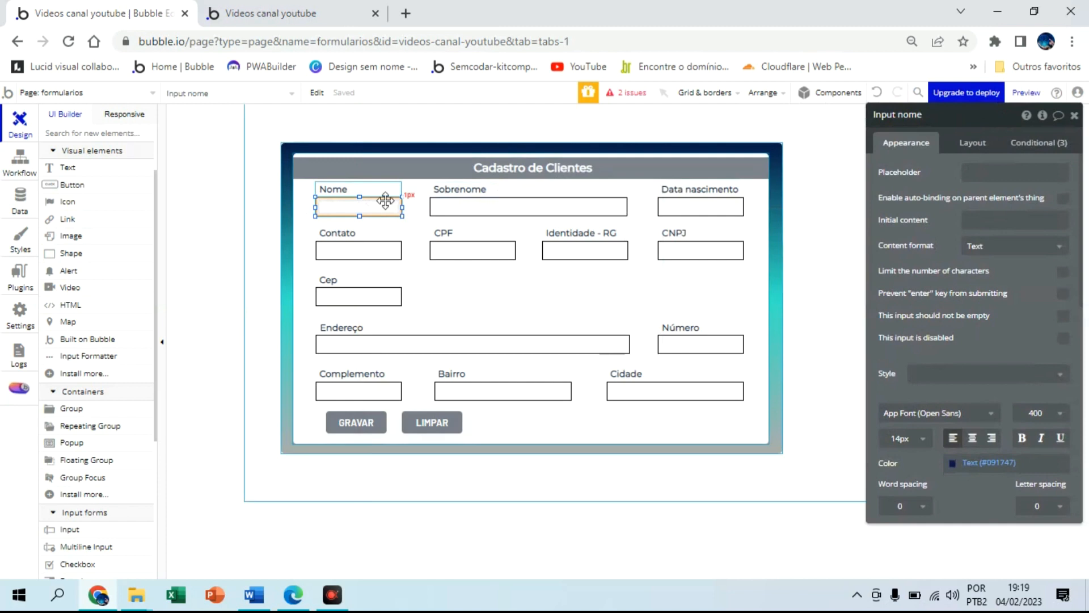
pyautogui.click(461, 206)
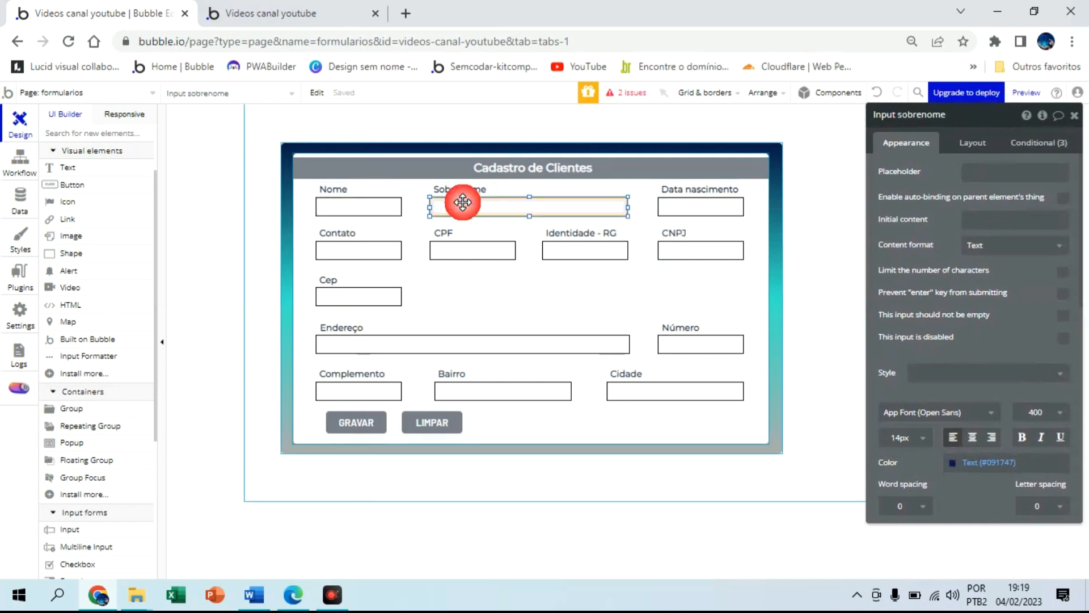
pyautogui.click(371, 251)
pyautogui.click(456, 258)
pyautogui.click(575, 249)
pyautogui.click(700, 252)
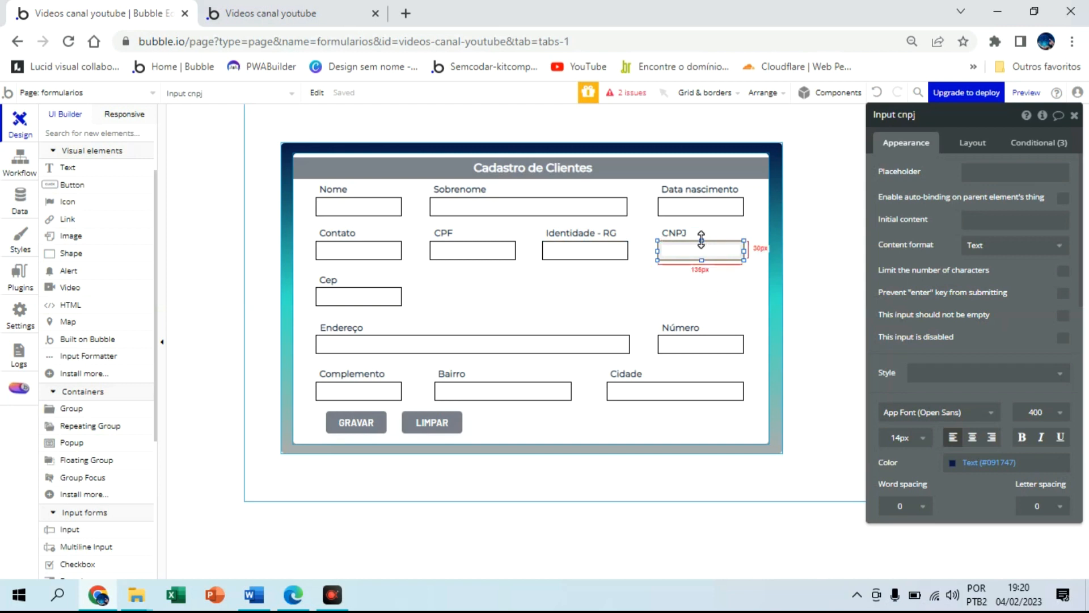
# In the Data tab, create a new data type named 'clientes'
pyautogui.click(25, 201)
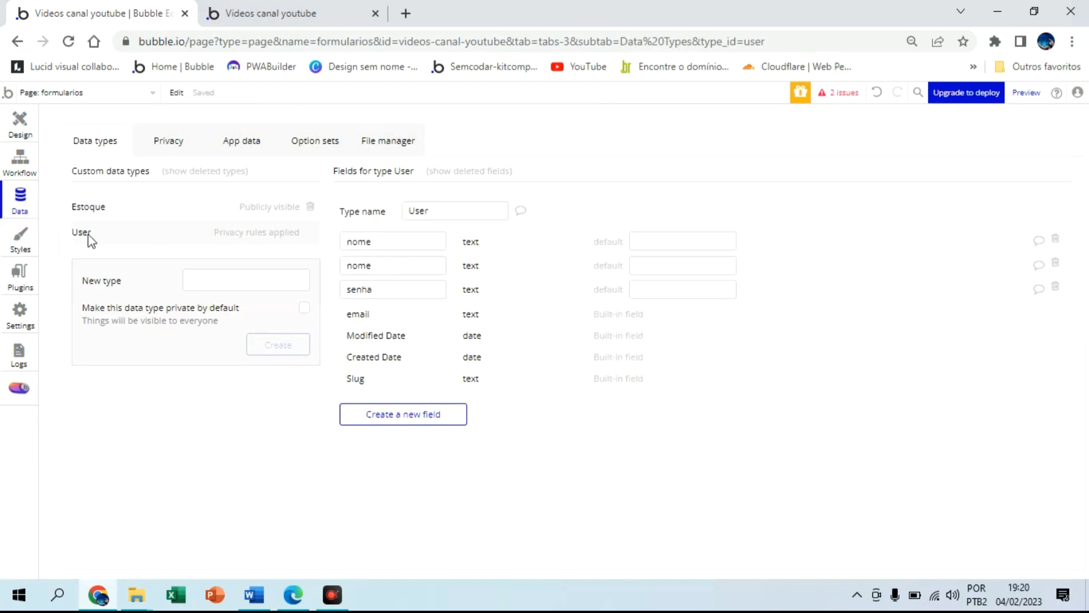
pyautogui.click(197, 278)
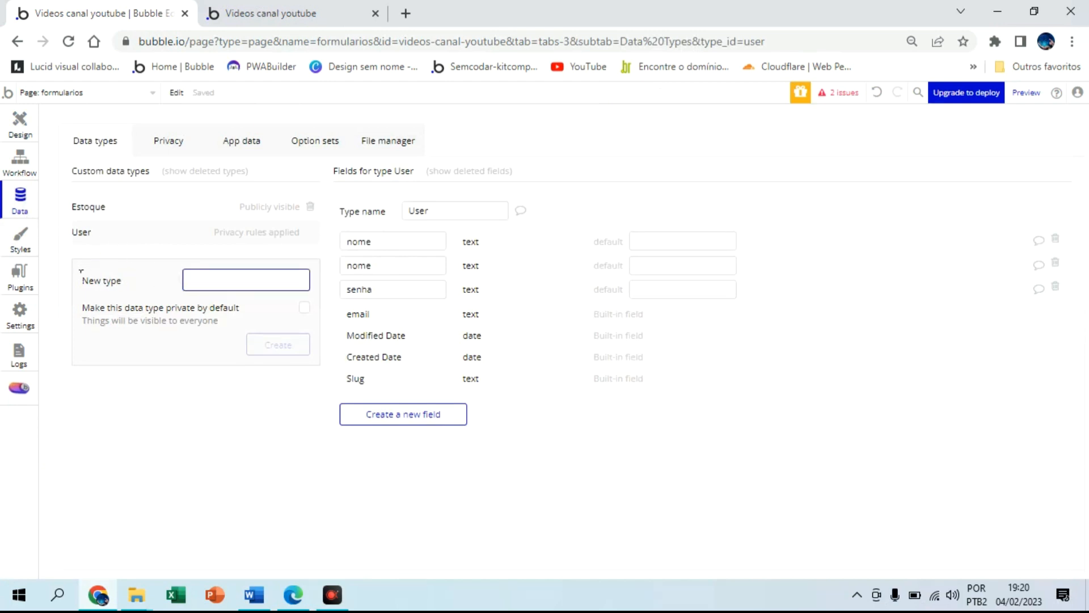
pyautogui.write('clientes')
pyautogui.click(278, 347)
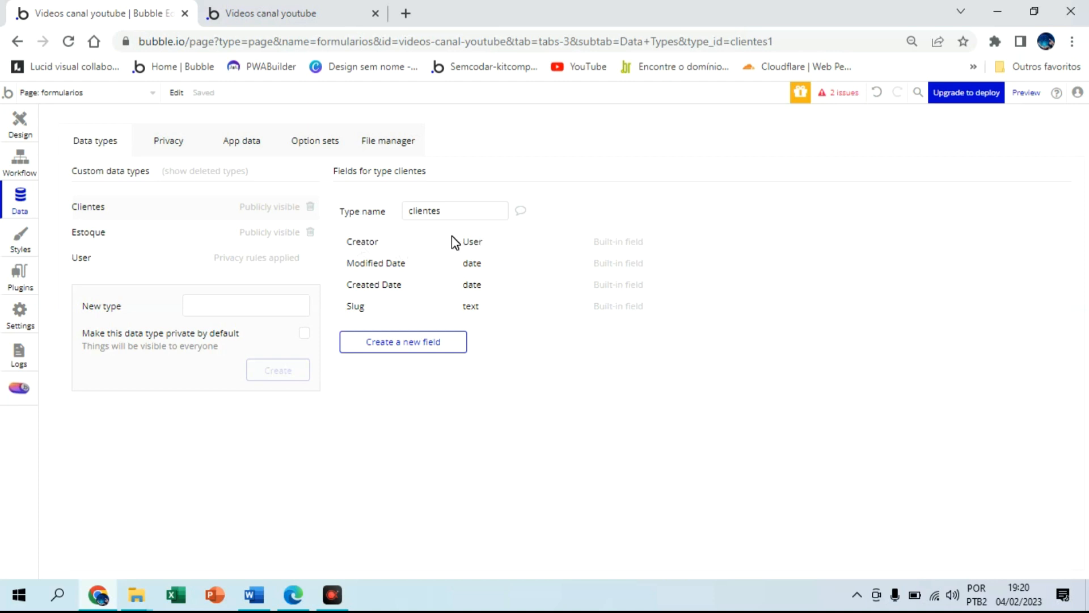
# Add text fields nome and sobrenome to the clientes type
pyautogui.click(420, 340)
pyautogui.write('nome')
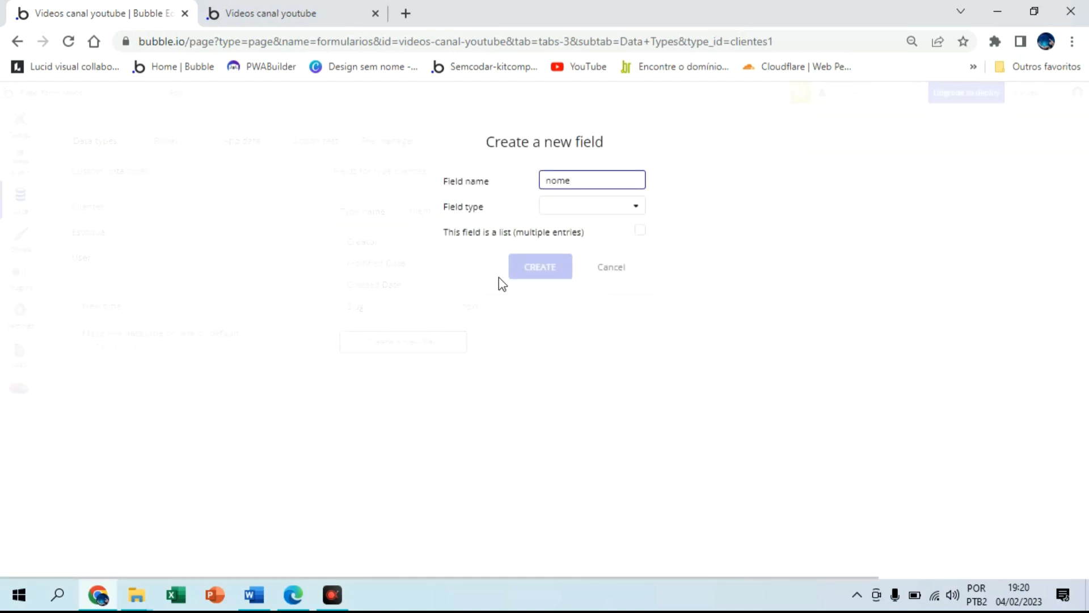
pyautogui.click(573, 210)
pyautogui.click(571, 229)
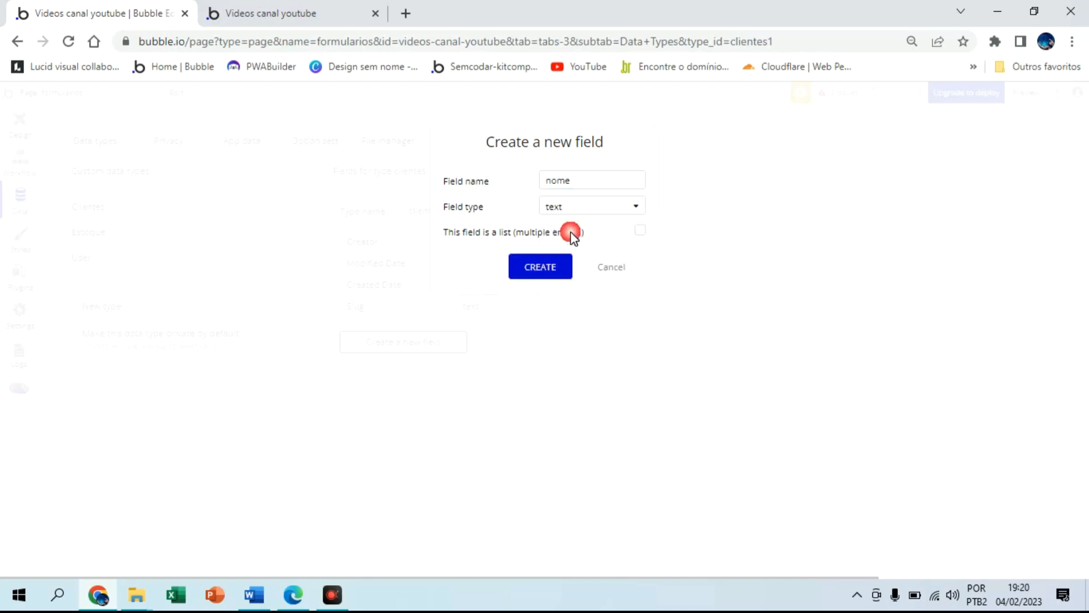
pyautogui.click(553, 266)
pyautogui.click(435, 364)
pyautogui.write('sobrenome')
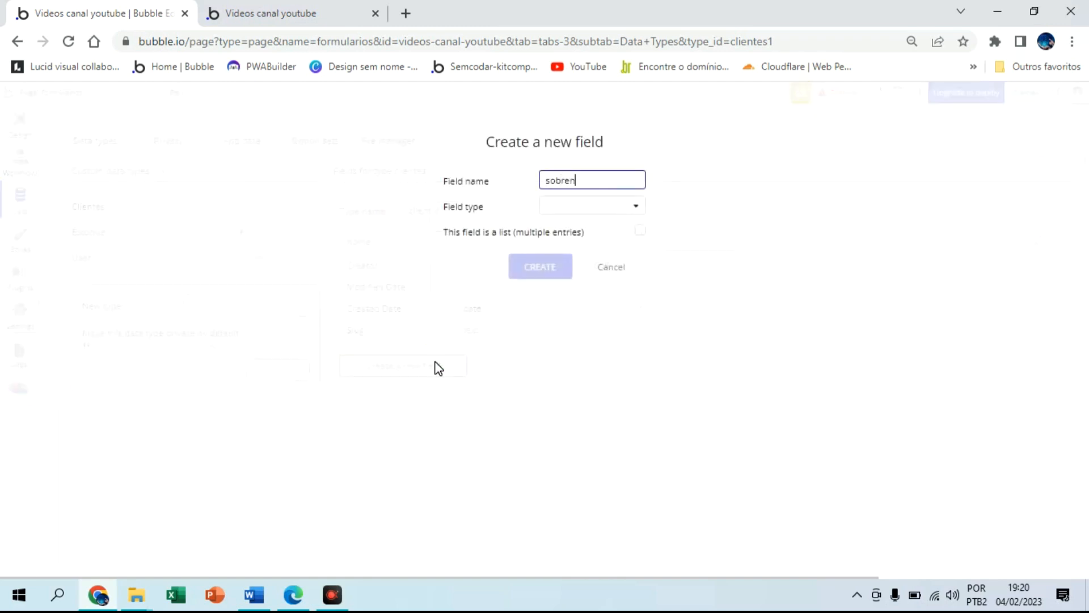
pyautogui.click(553, 207)
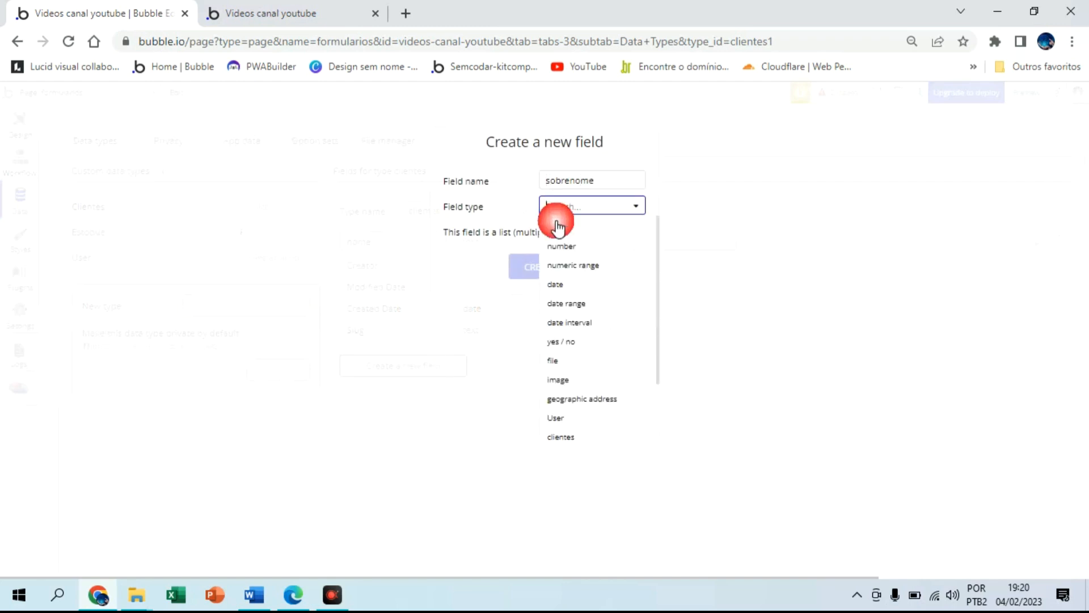
pyautogui.click(556, 230)
pyautogui.click(553, 276)
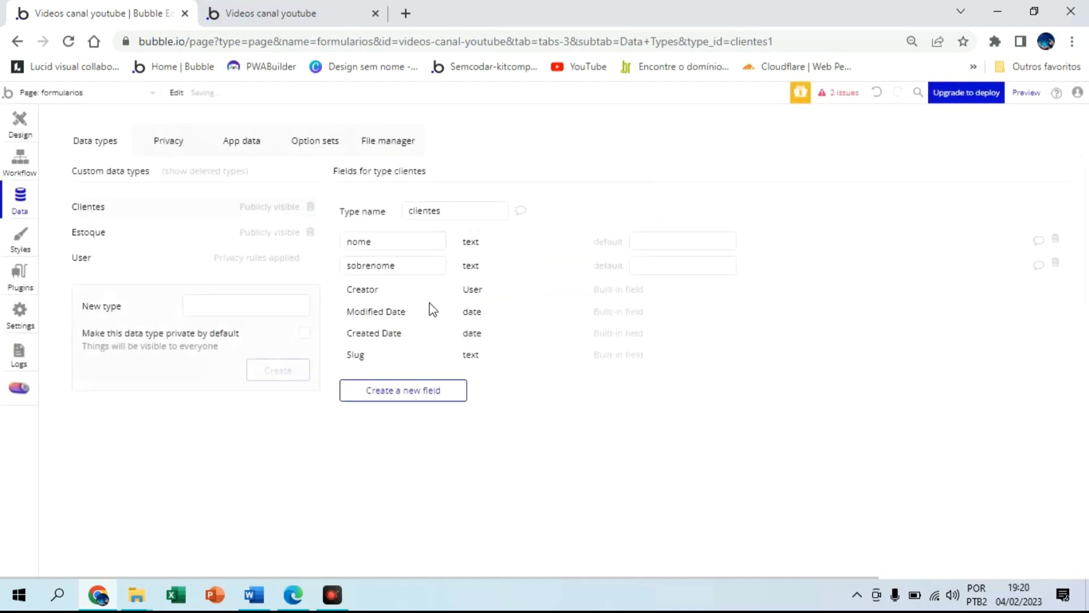
# Add text fields nascimento and cpf to clientes
pyautogui.click(422, 391)
pyautogui.write('nascimento')
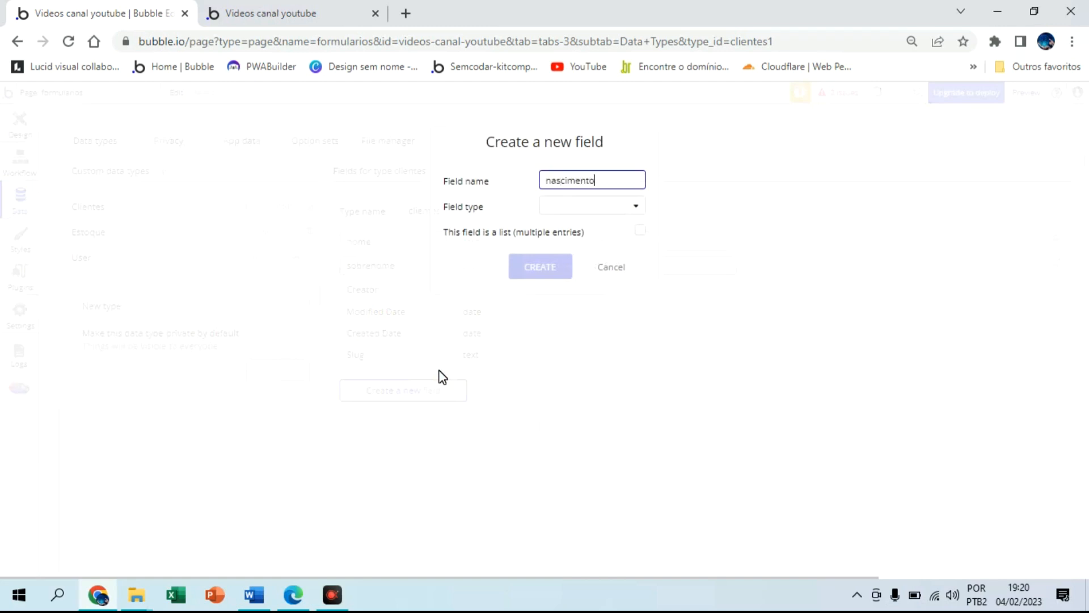
pyautogui.click(605, 205)
pyautogui.click(579, 230)
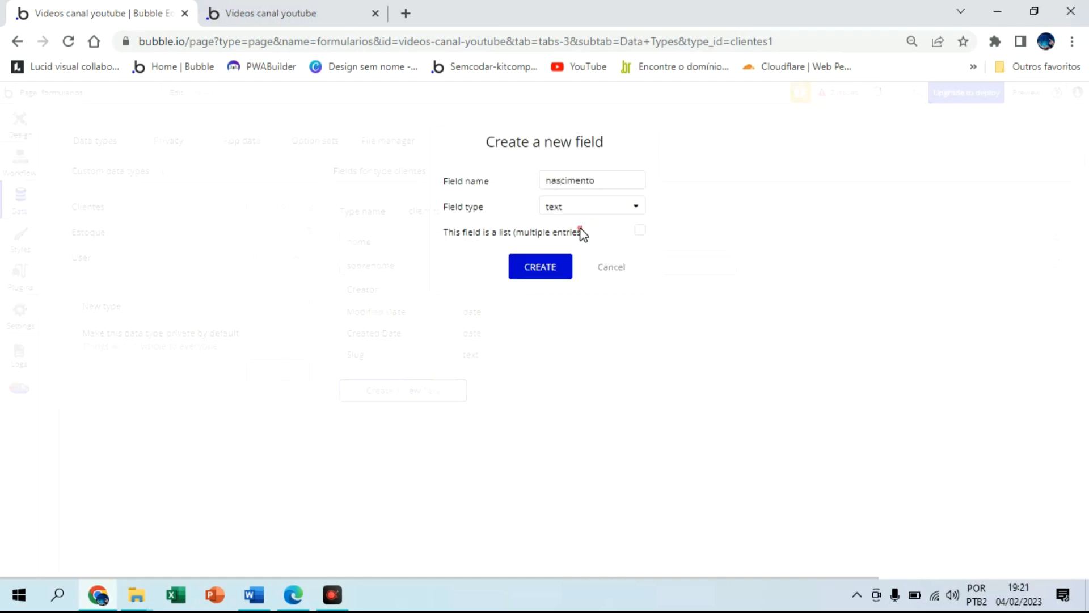
pyautogui.click(554, 267)
pyautogui.click(408, 414)
pyautogui.write('cpf')
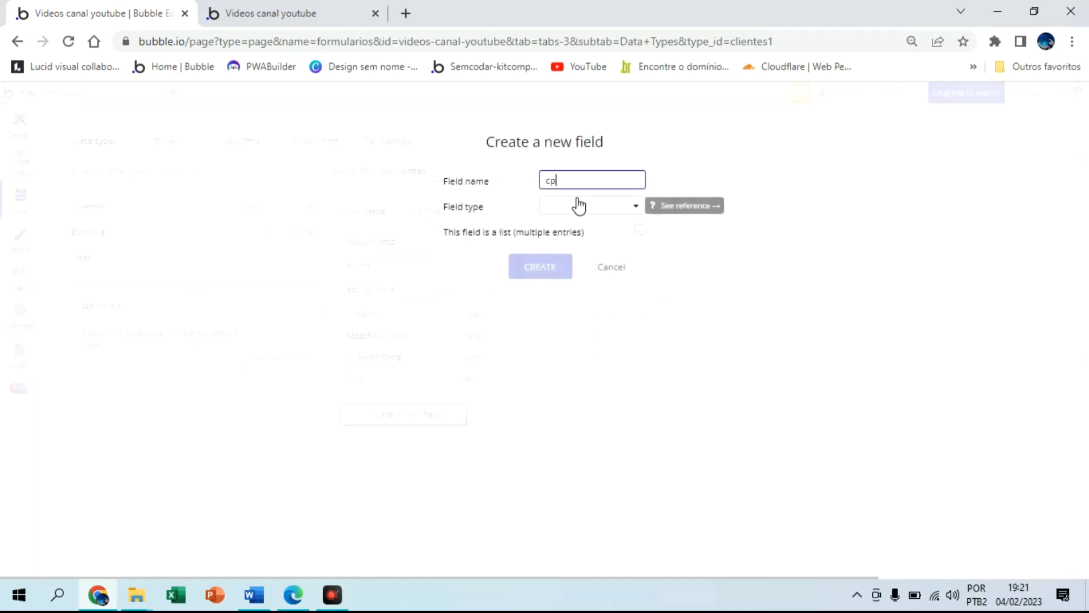
pyautogui.click(561, 208)
pyautogui.click(554, 227)
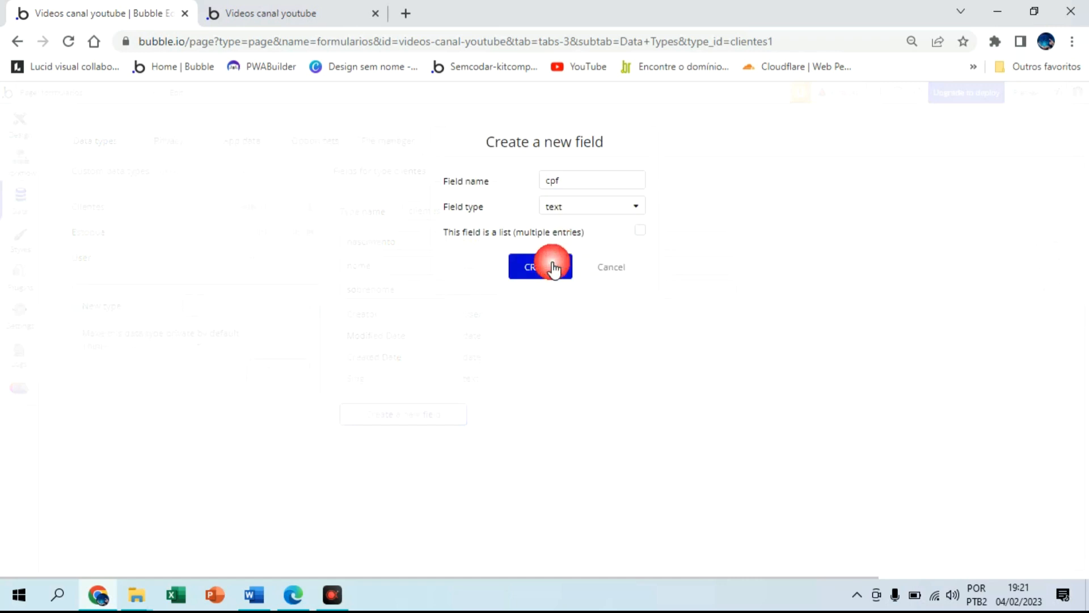
pyautogui.click(544, 267)
# Add text fields rg and cnpj to clientes
pyautogui.click(428, 442)
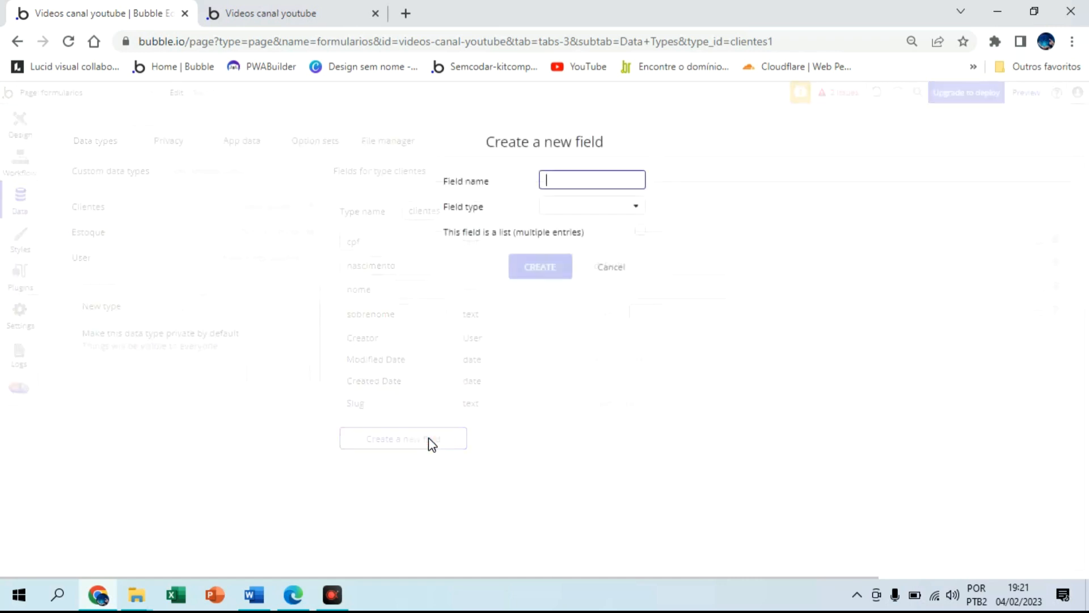
pyautogui.write('rg')
pyautogui.click(570, 207)
pyautogui.click(560, 228)
pyautogui.click(550, 252)
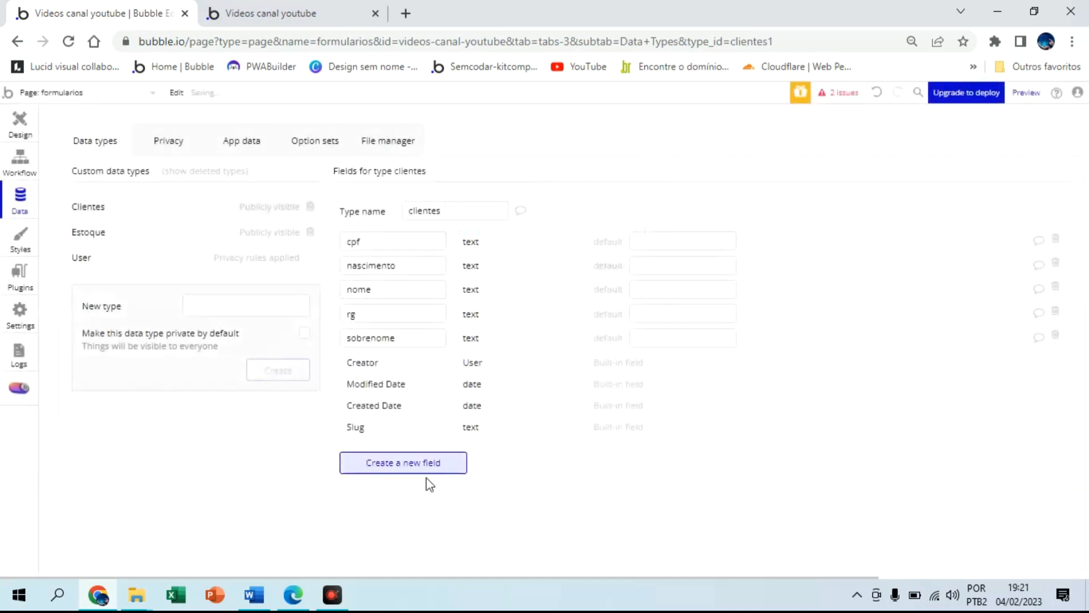
pyautogui.click(418, 445)
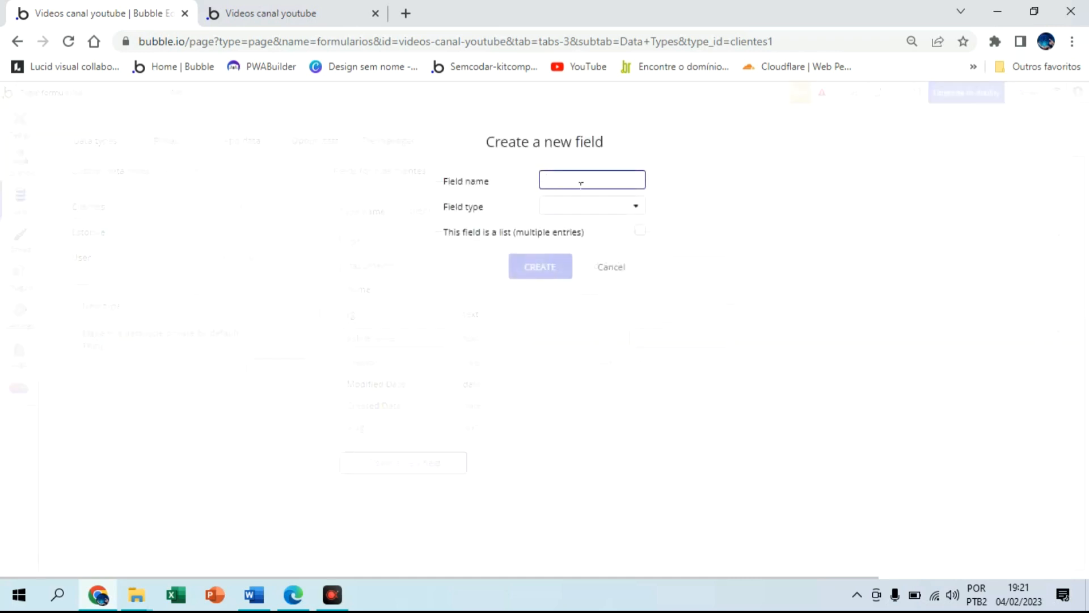
pyautogui.write('cnpj')
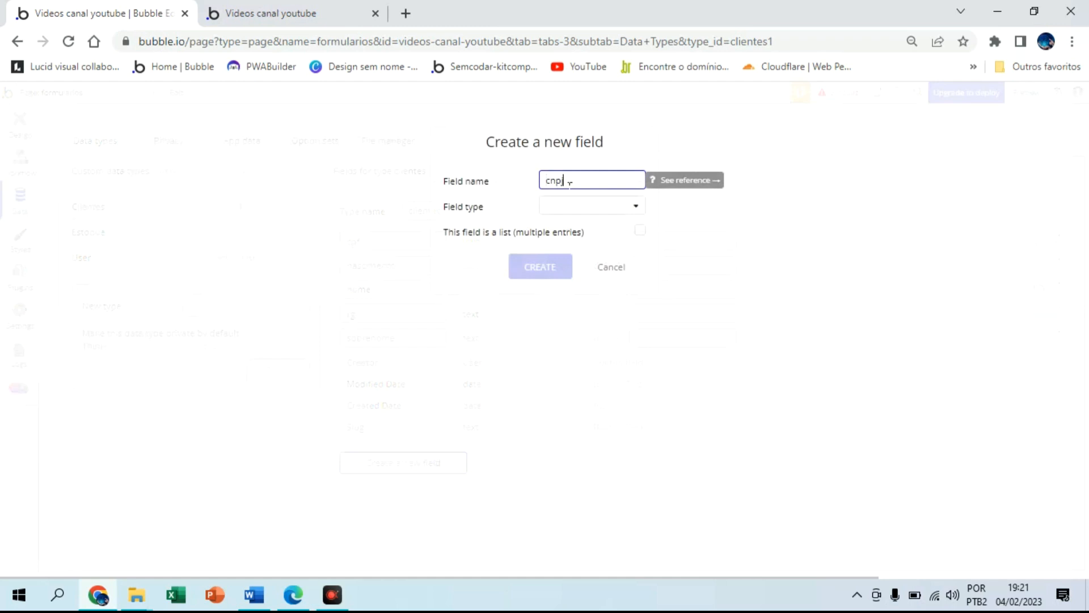
pyautogui.click(581, 206)
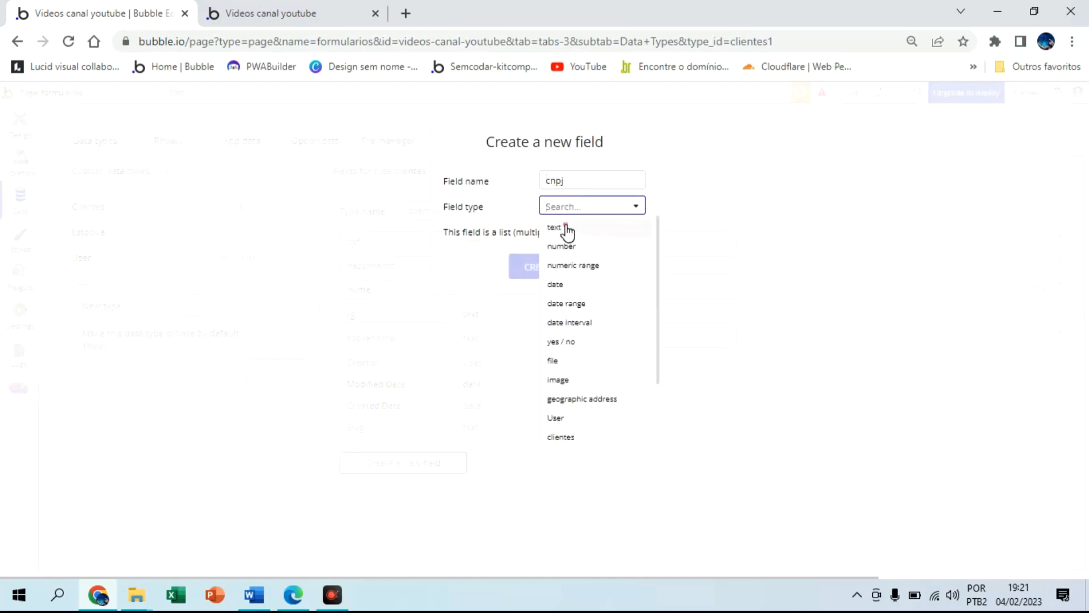
pyautogui.click(566, 227)
pyautogui.click(557, 271)
# Add the cep text field and start a new field named contato
pyautogui.click(403, 483)
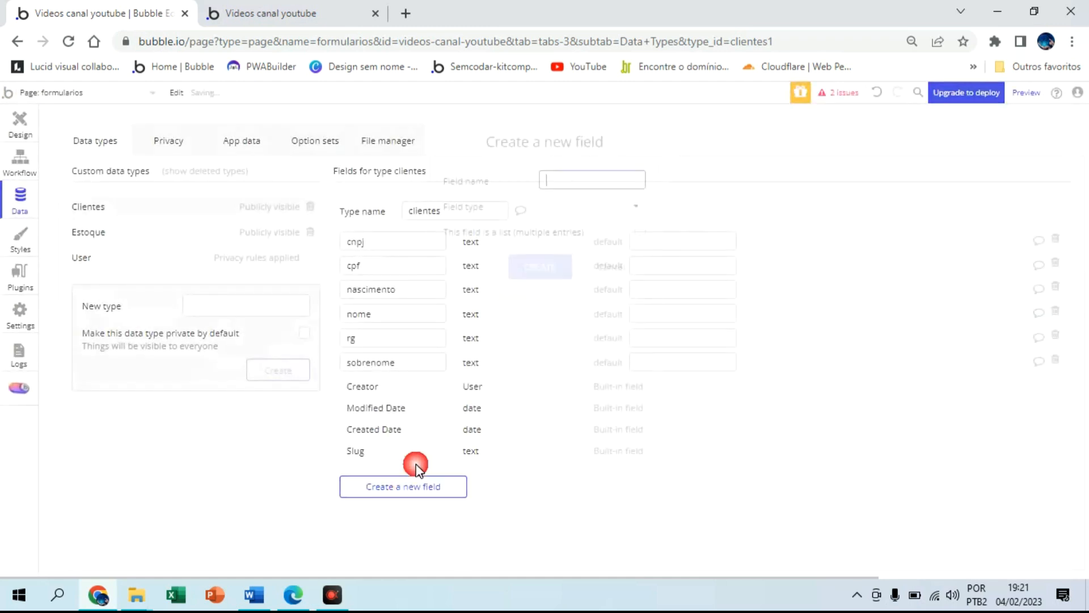
pyautogui.write('cep')
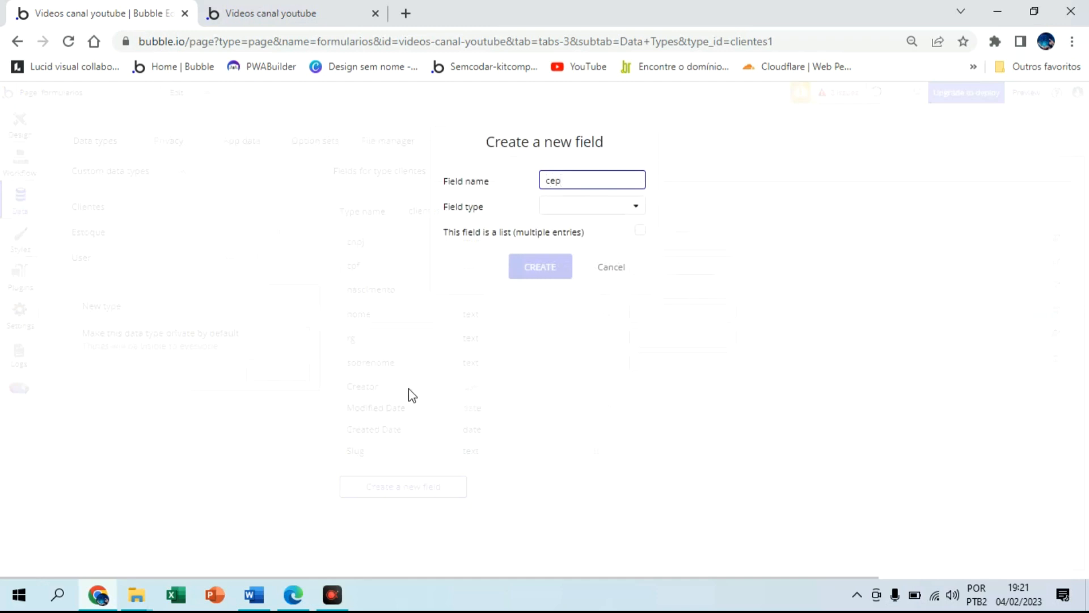
pyautogui.click(555, 215)
pyautogui.click(560, 228)
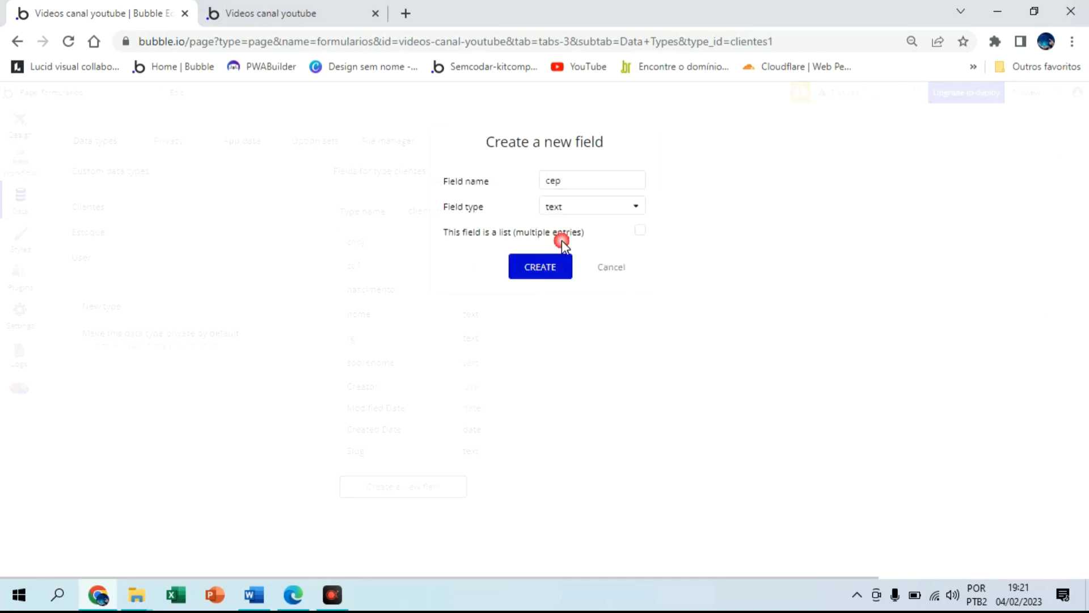
pyautogui.click(542, 270)
pyautogui.click(418, 513)
pyautogui.write('vo')
pyautogui.press('BackSpace')
pyautogui.press('BackSpace')
pyautogui.write('co')
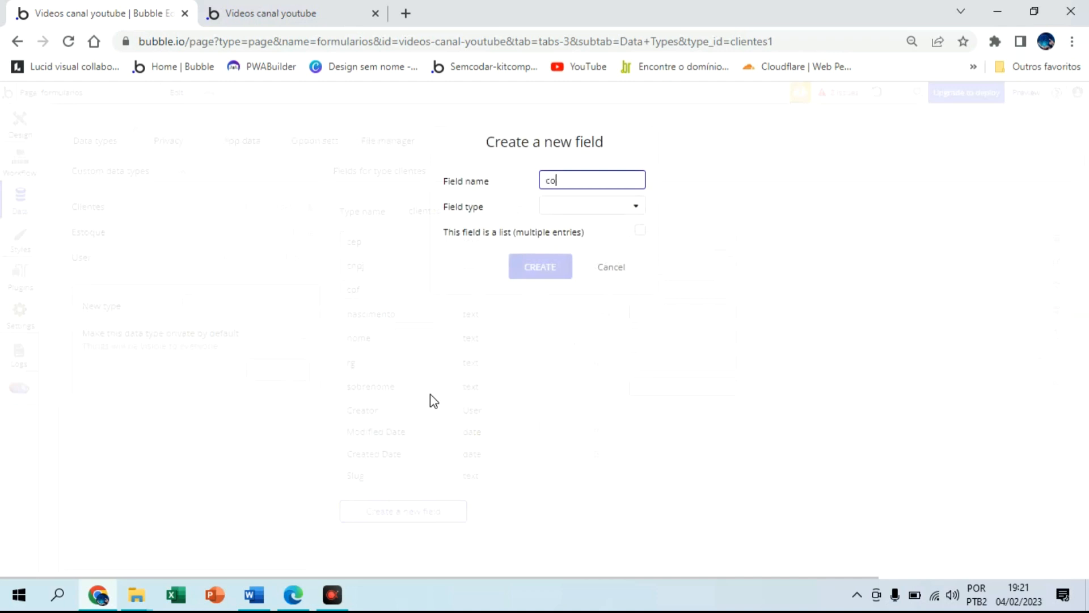
pyautogui.write('ntato')
# Create contato, logradouro and numero as text fields on clientes
pyautogui.click(571, 208)
pyautogui.click(560, 268)
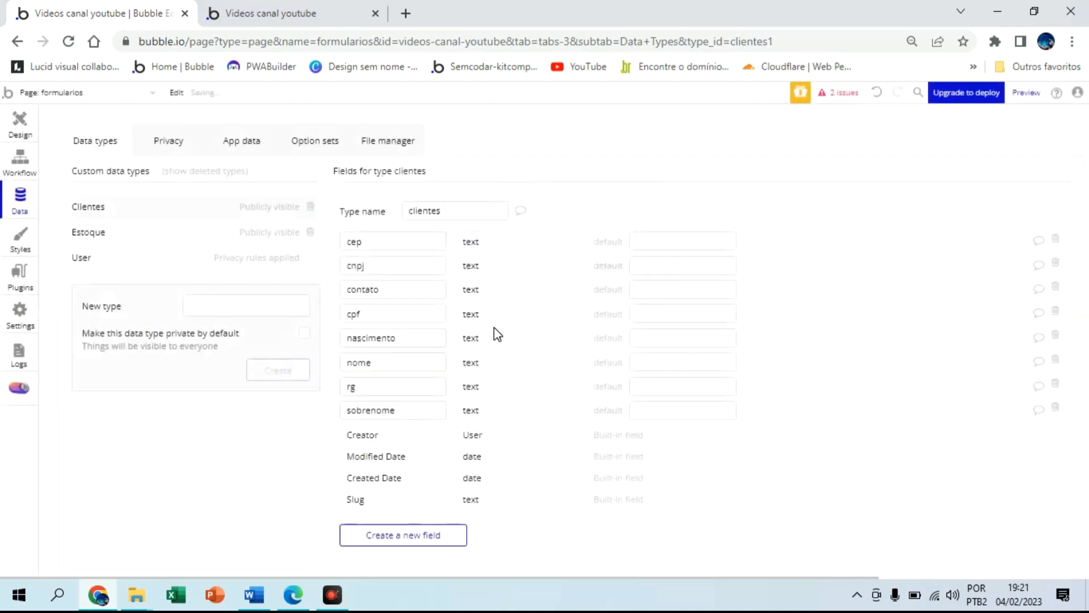
pyautogui.click(417, 535)
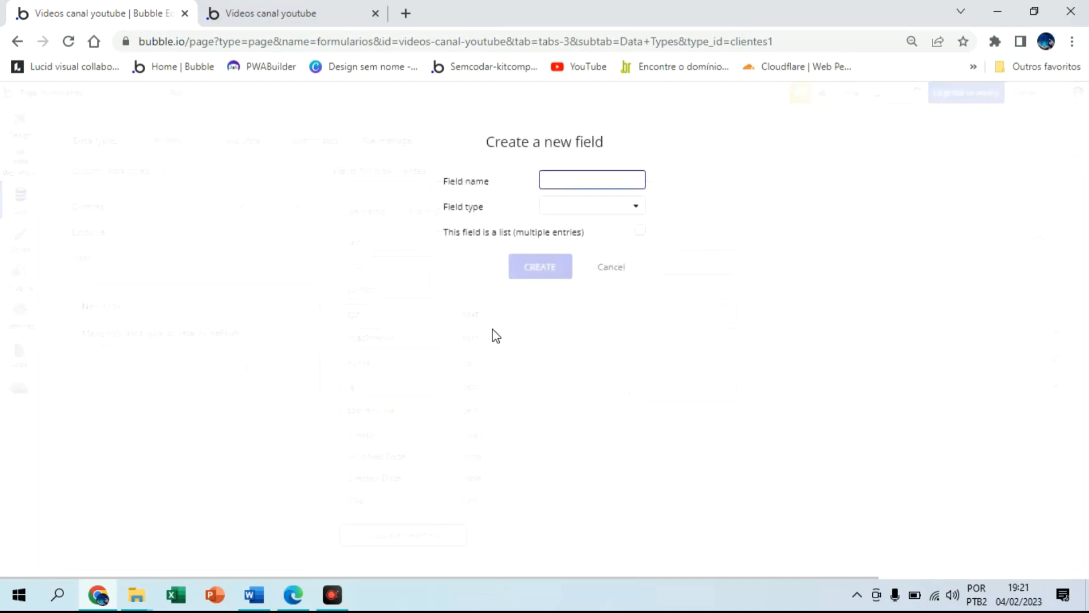
pyautogui.write('logradouro')
pyautogui.click(619, 209)
pyautogui.click(578, 231)
pyautogui.click(544, 274)
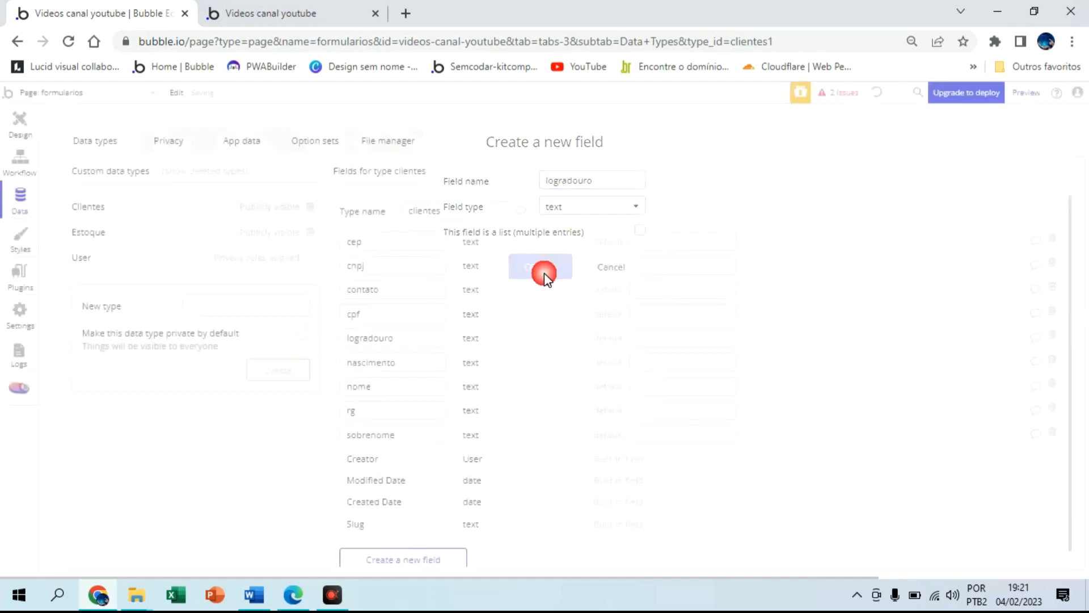
pyautogui.click(427, 562)
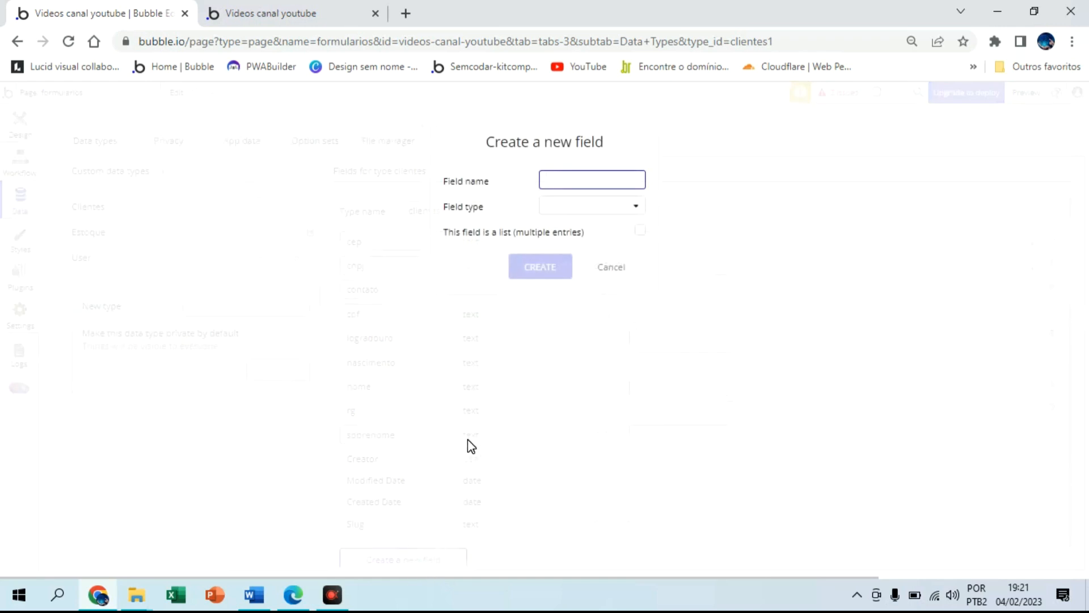
pyautogui.write('numero')
pyautogui.click(590, 206)
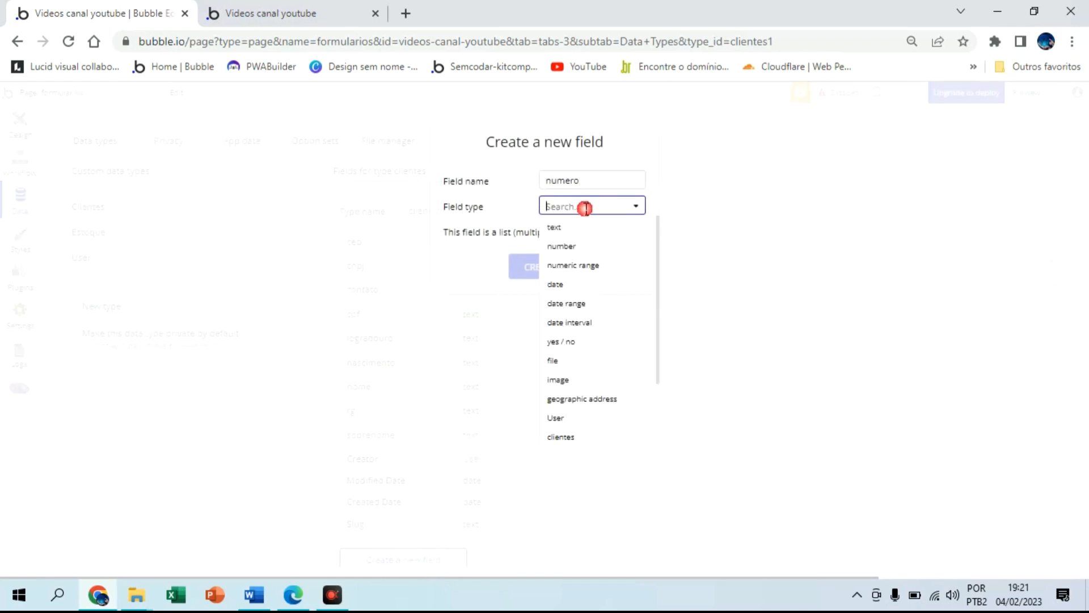
pyautogui.click(565, 228)
pyautogui.click(539, 274)
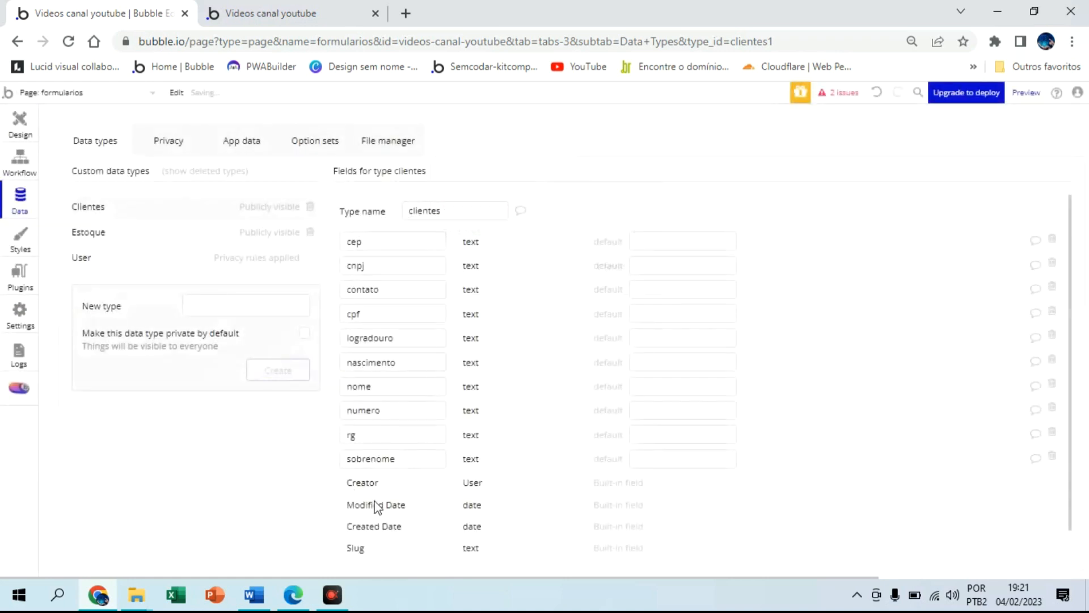
# Add text fields complento and bairro to clientes
pyautogui.scroll(-1, 437, 522)
pyautogui.click(427, 544)
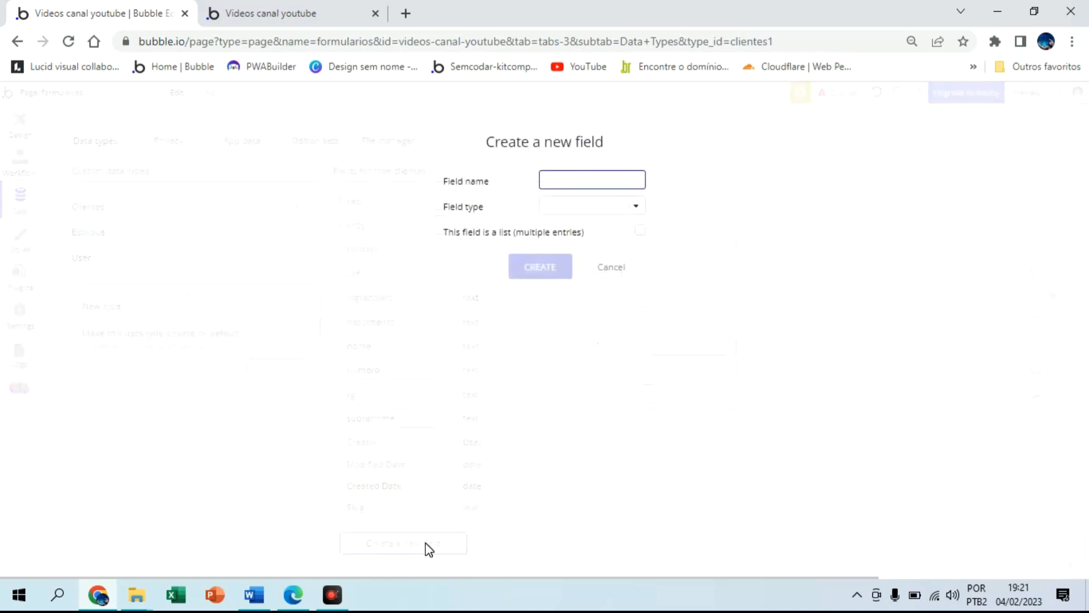
pyautogui.write('complento')
pyautogui.click(606, 207)
pyautogui.click(573, 226)
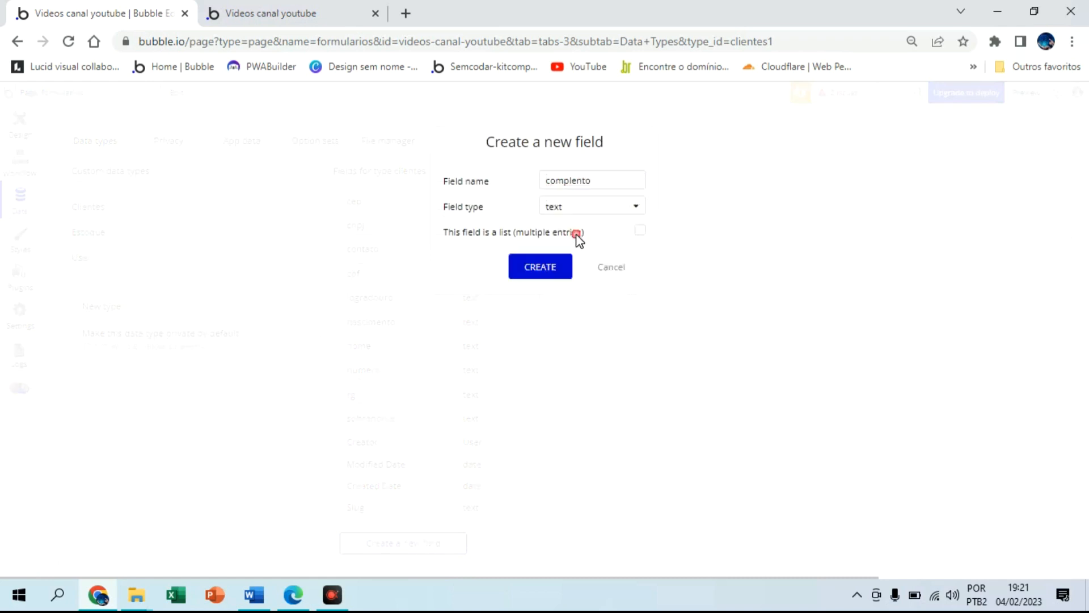
pyautogui.click(546, 268)
pyautogui.scroll(-1, 413, 492)
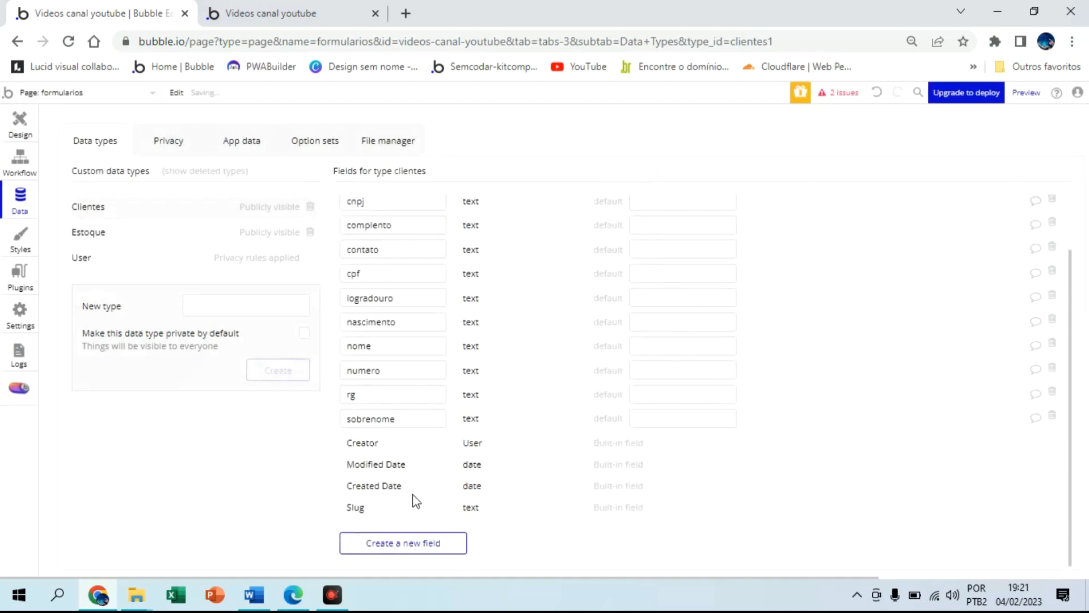
pyautogui.click(410, 545)
pyautogui.write('ba')
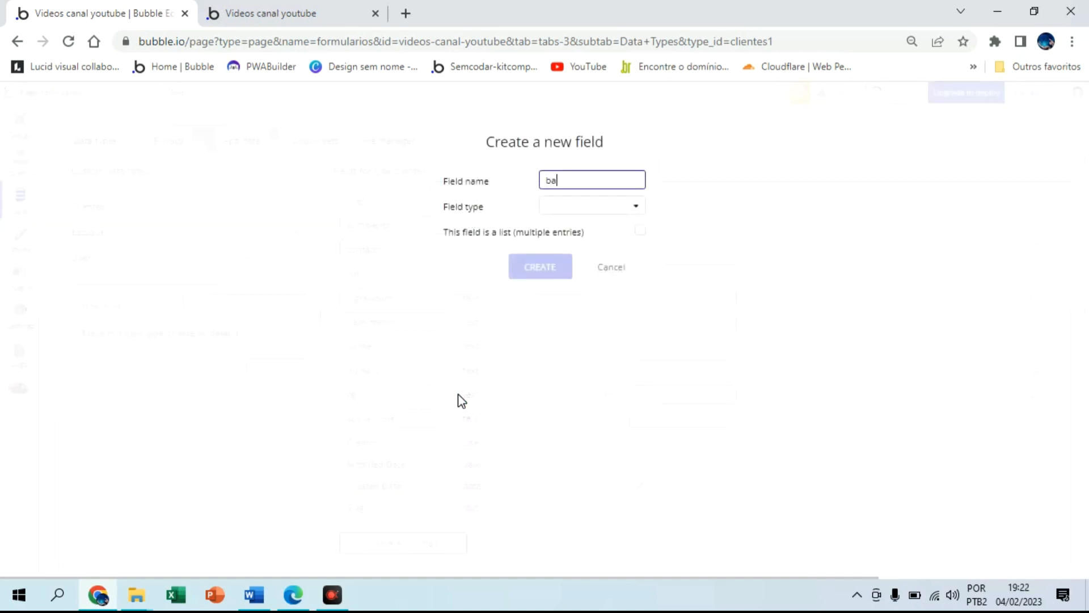
pyautogui.write('irro')
pyautogui.click(599, 207)
pyautogui.click(580, 233)
pyautogui.click(548, 270)
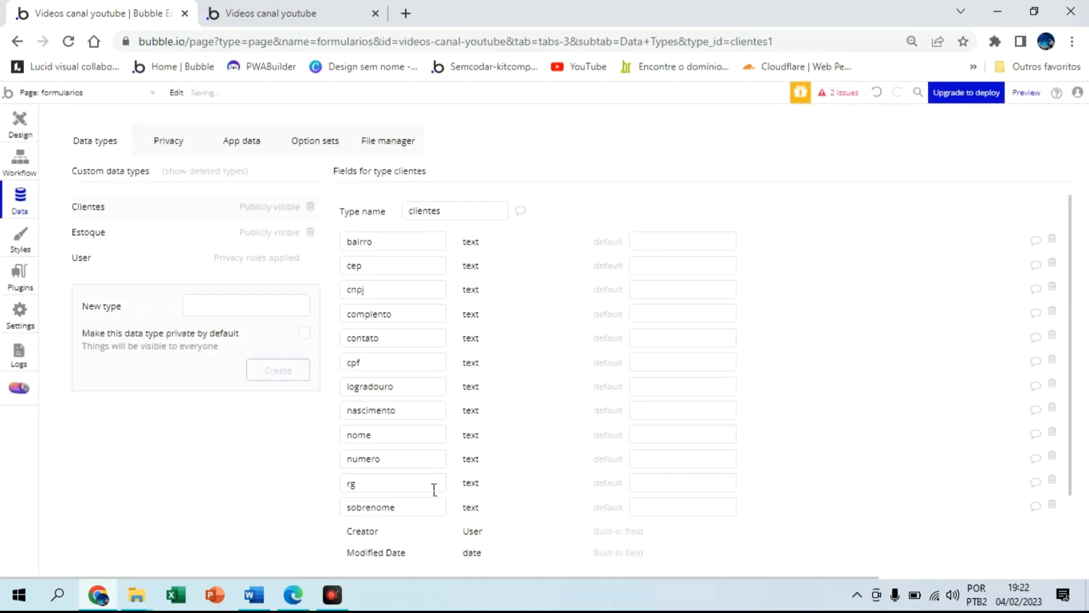
# Add the cidade text field to clientes
pyautogui.click(418, 545)
pyautogui.write('cidade')
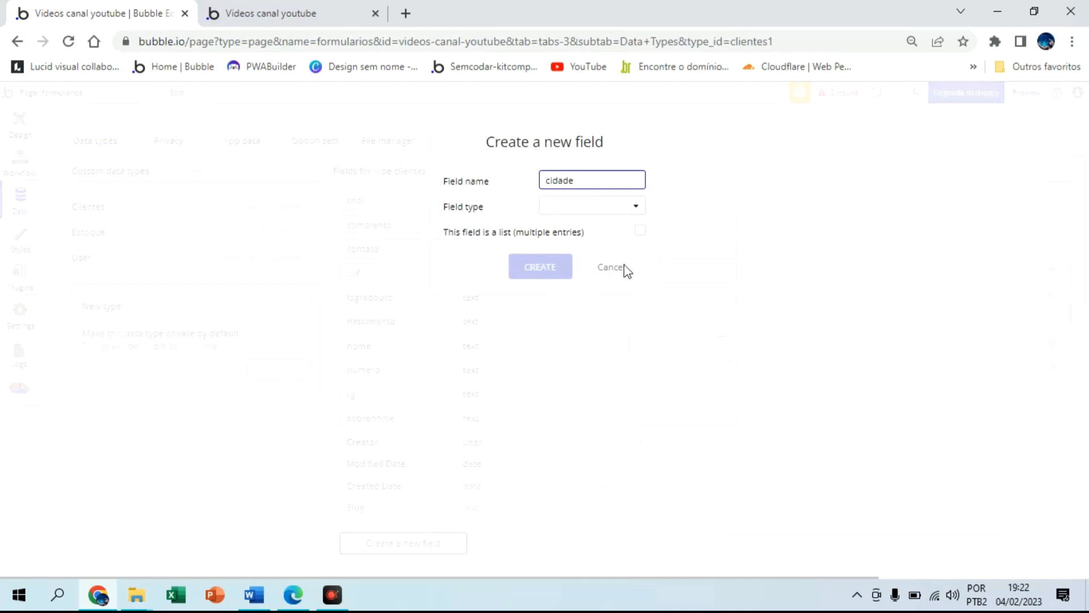
pyautogui.click(617, 207)
pyautogui.click(603, 227)
pyautogui.click(540, 267)
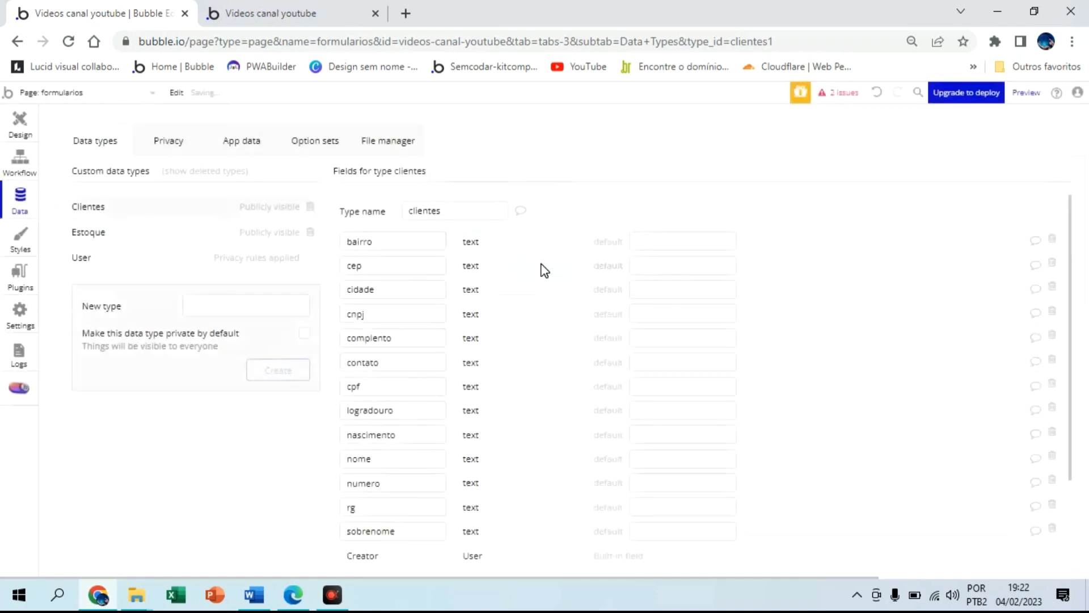
pyautogui.scroll(-2, 528, 285)
pyautogui.scroll(2, 480, 285)
pyautogui.click(368, 241)
# On the formularios design page, place an Input Formatter element beside Cep
pyautogui.click(19, 129)
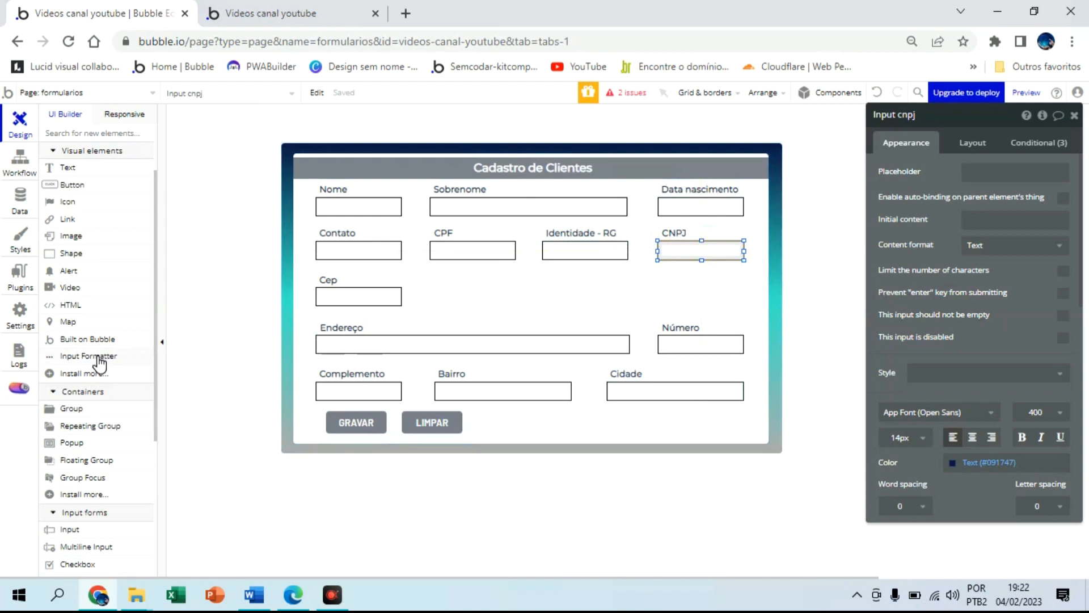
pyautogui.click(98, 358)
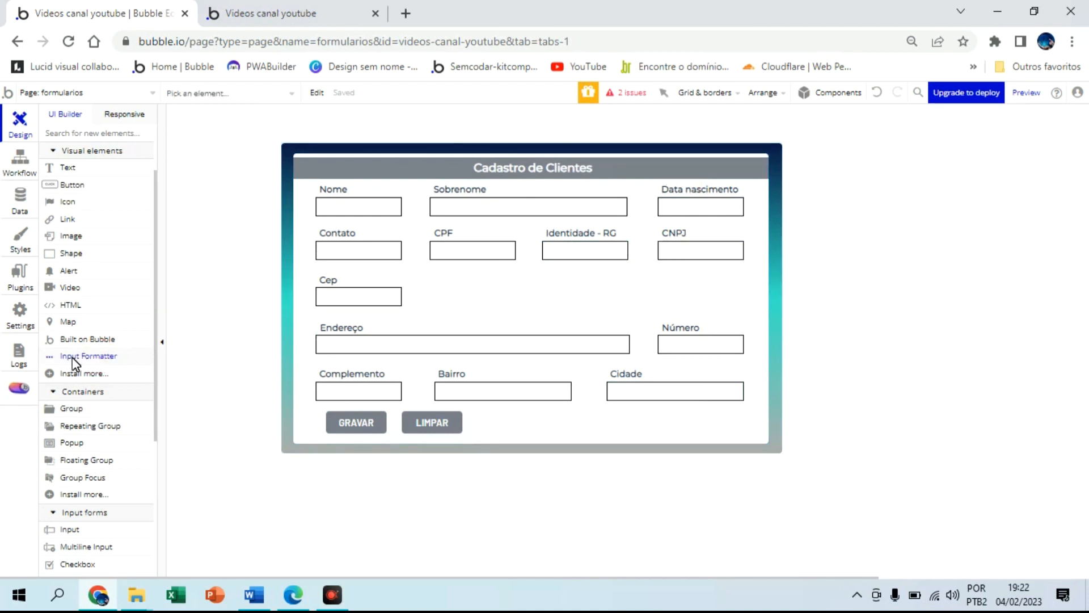
pyautogui.click(437, 282)
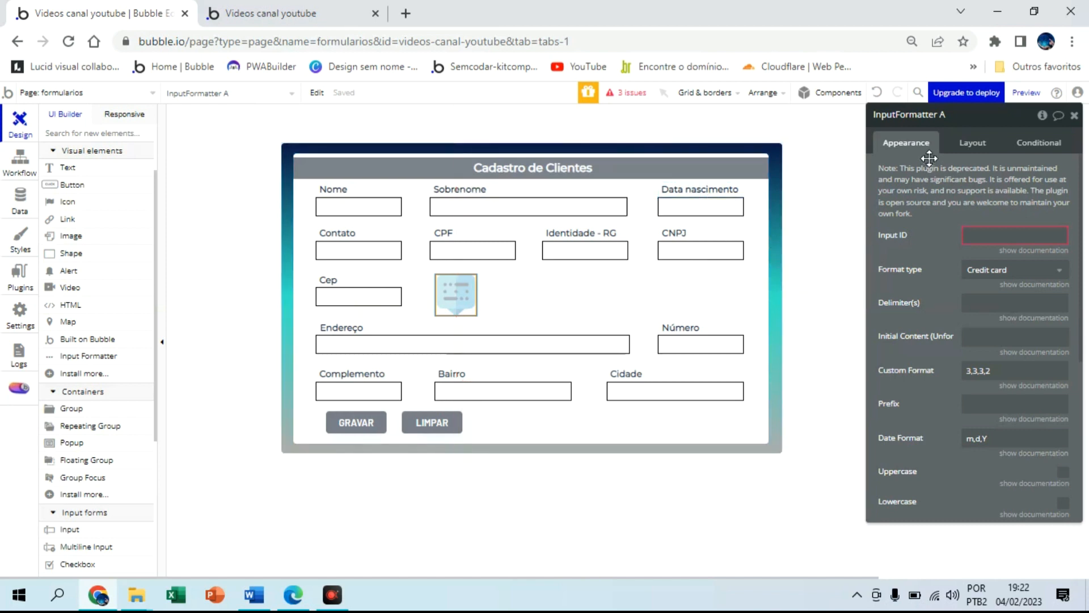
# Rename the formatter to InputFormatter nascimento and consult the Word notes on delimiters
pyautogui.moveTo(971, 125); pyautogui.dragTo(930, 135)
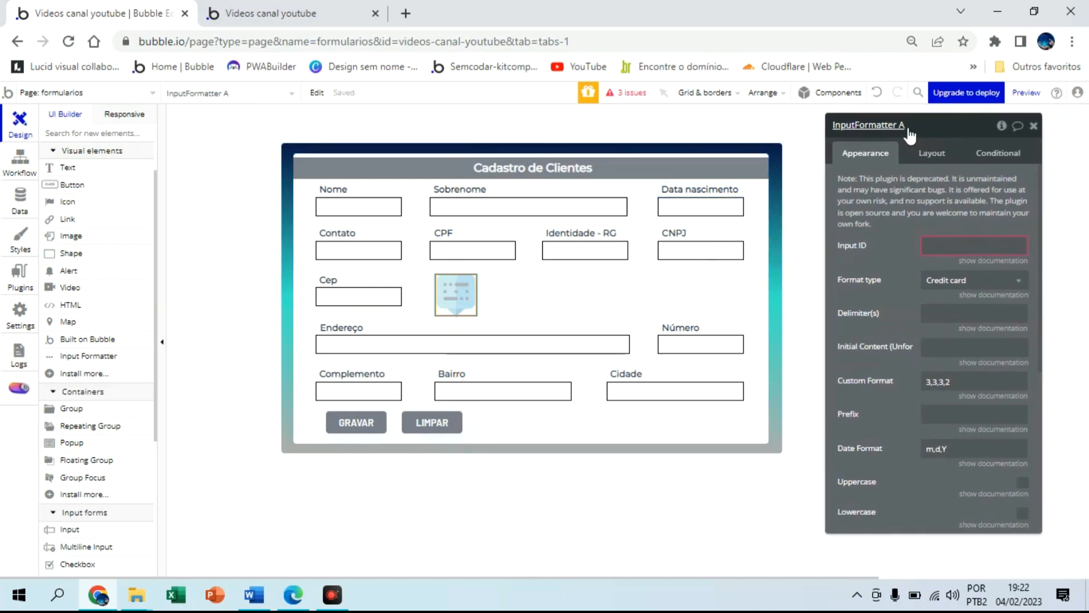
pyautogui.click(905, 126)
pyautogui.press('BackSpace')
pyautogui.write('nascimento')
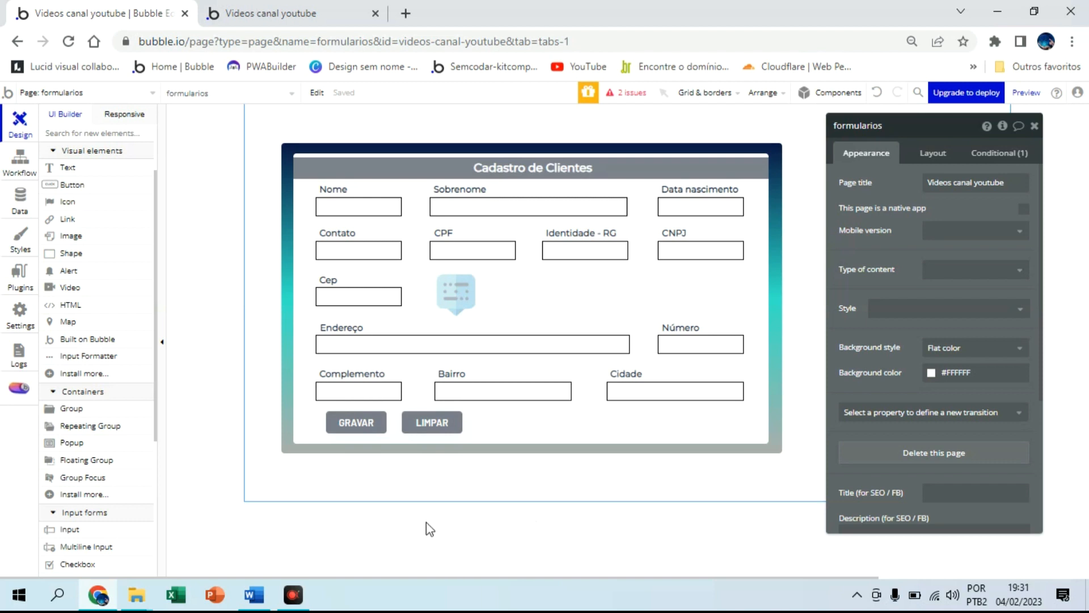
pyautogui.click(255, 594)
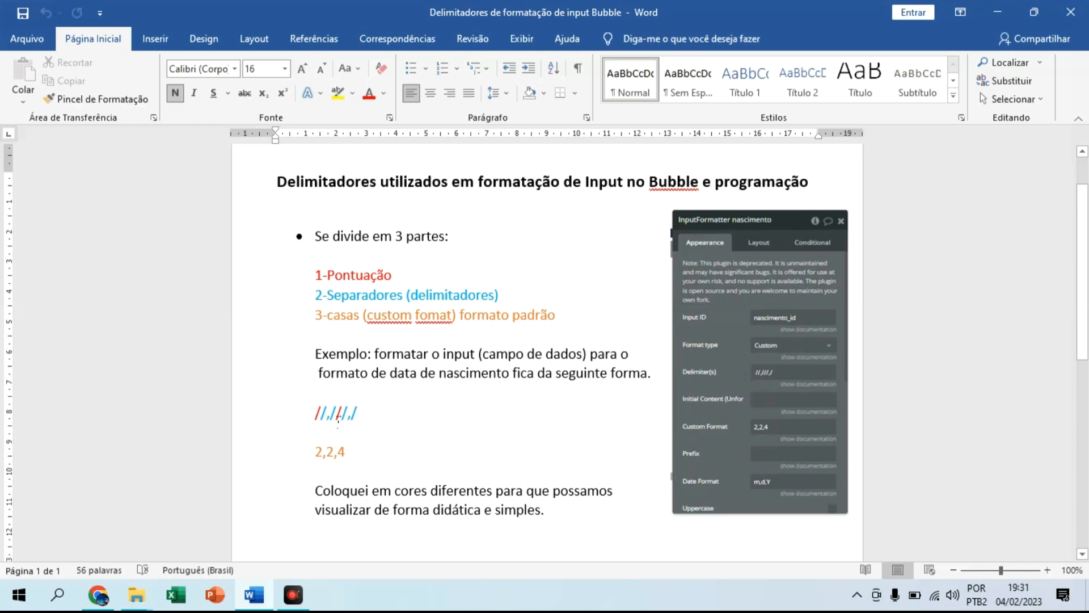
pyautogui.click(322, 413)
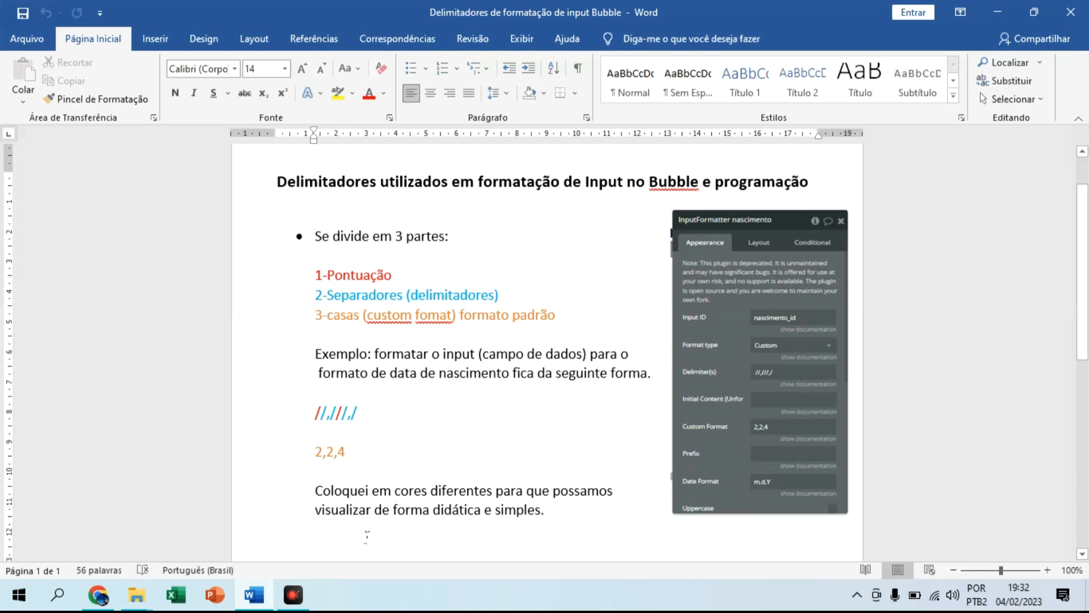
# Change the nascimento formatter's Date Format to ,d,m,Y
pyautogui.click(98, 595)
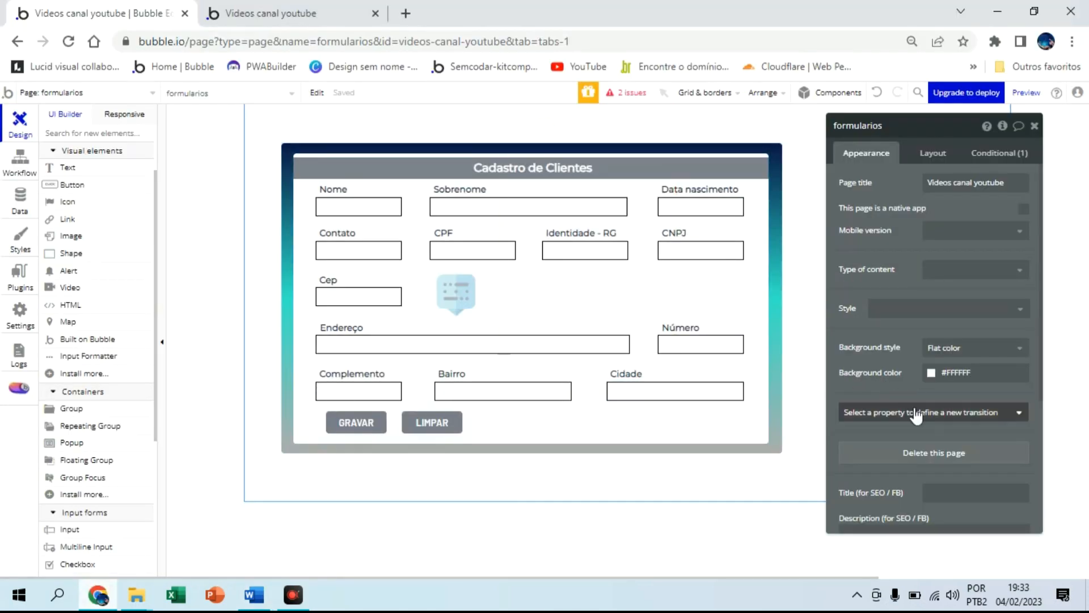
pyautogui.scroll(-1, 910, 413)
pyautogui.click(471, 305)
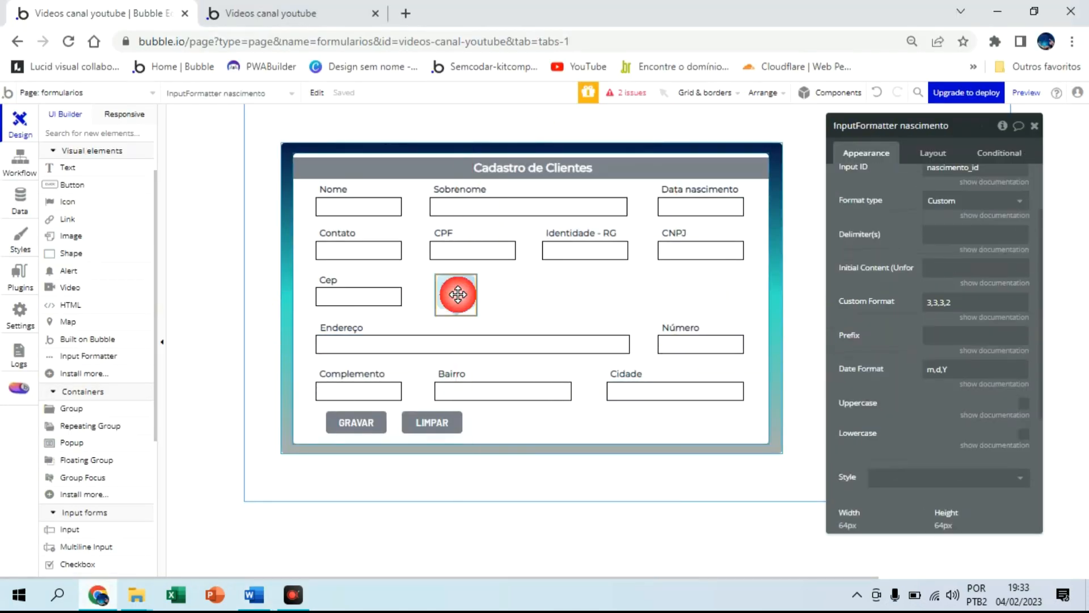
pyautogui.click(933, 368)
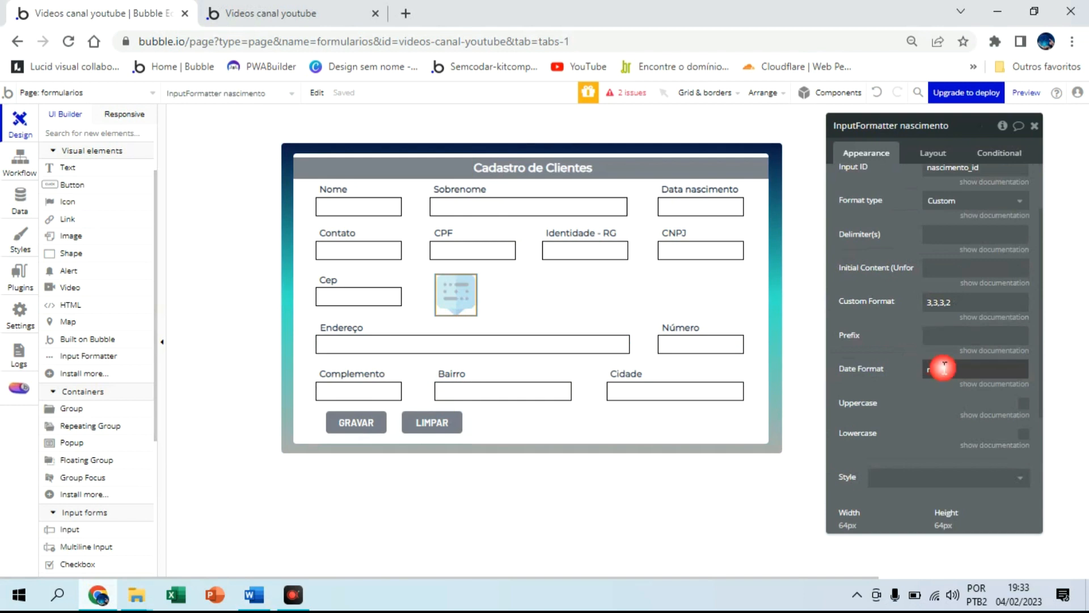
pyautogui.press('BackSpace')
pyautogui.click(938, 370)
pyautogui.write('m,Y')
pyautogui.click(924, 428)
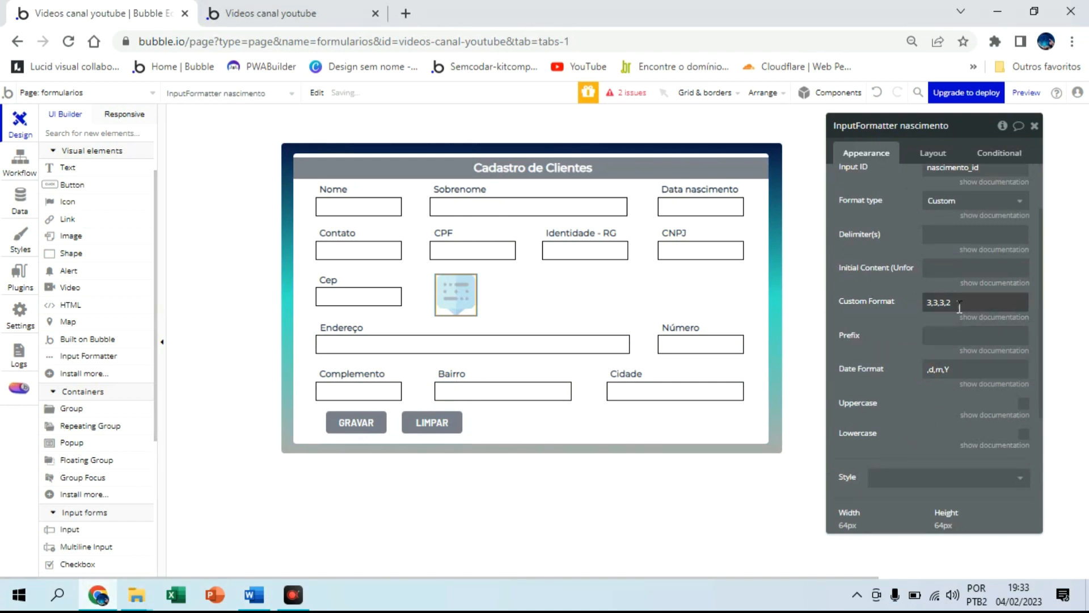
# Set the formatter's Custom Format to 2,2,4 and fill in slash delimiters
pyautogui.press('BackSpace')
pyautogui.press('BackSpace')
pyautogui.press('BackSpace')
pyautogui.press('BackSpace')
pyautogui.press('BackSpace')
pyautogui.write('2,2')
pyautogui.click(947, 233)
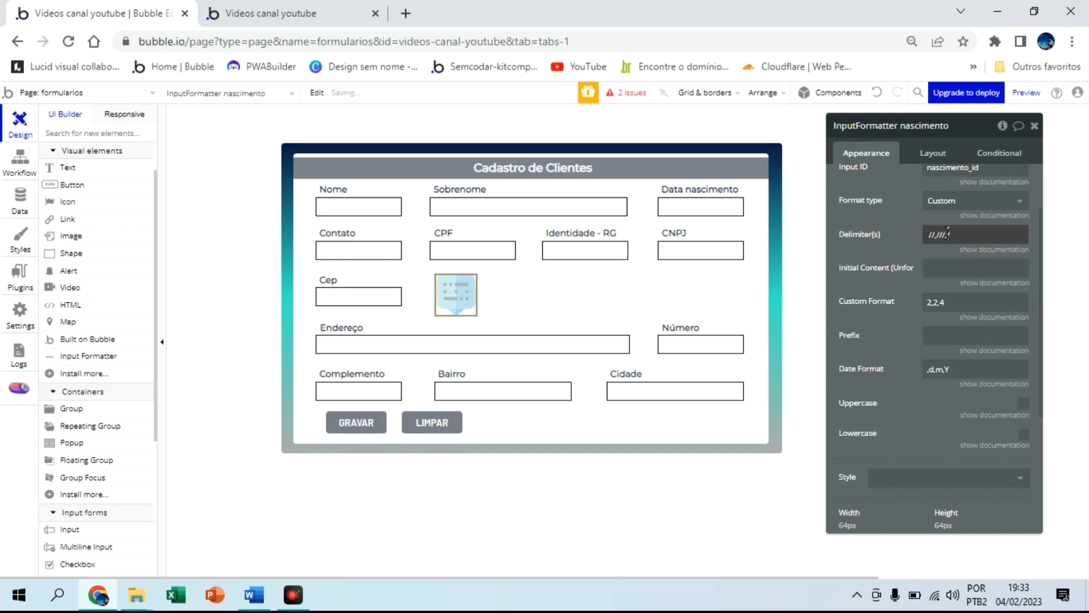
pyautogui.scroll(-4, 931, 284)
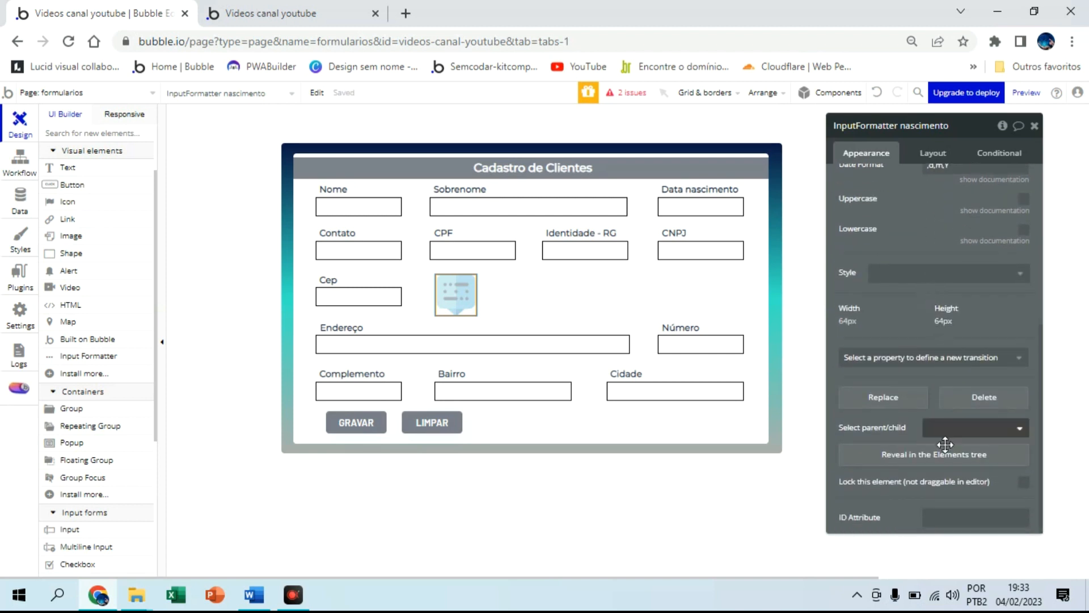
# Enter Input_nascimen as the birth-date formatter's ID Attribute
pyautogui.click(957, 522)
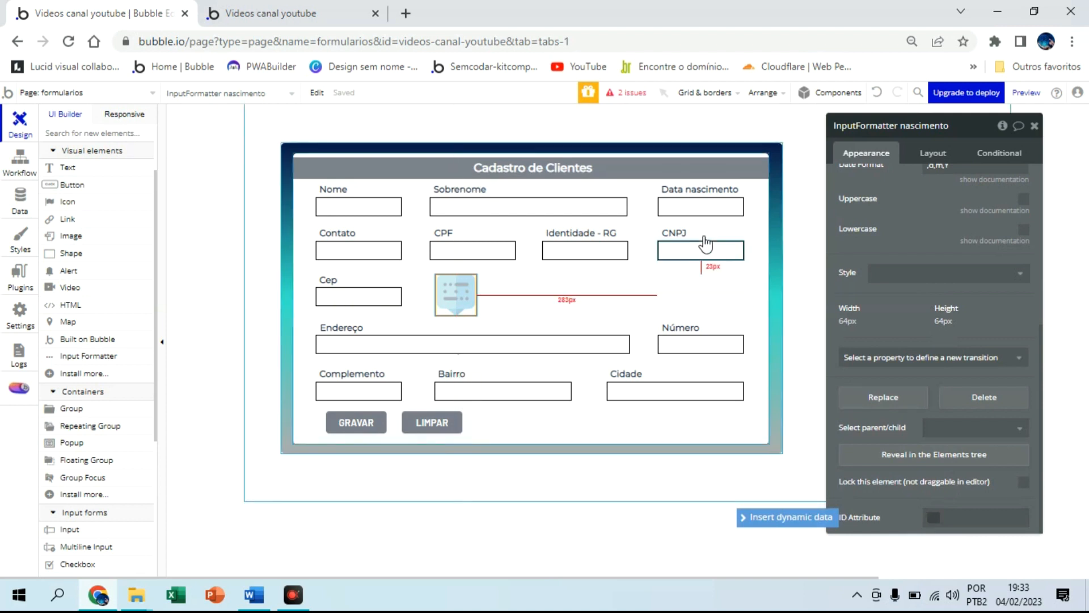
pyautogui.click(705, 207)
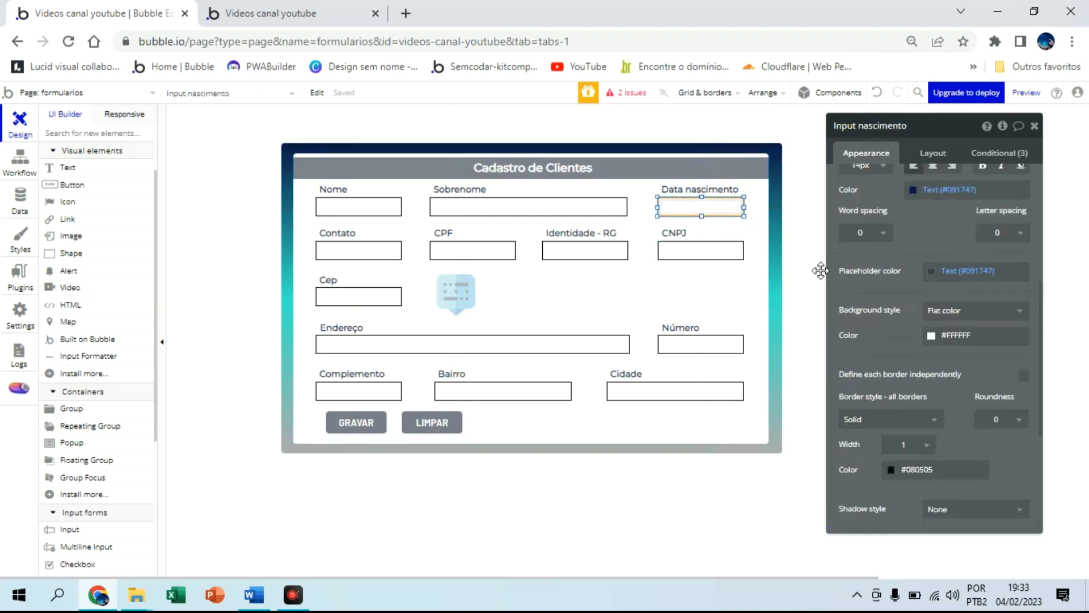
pyautogui.click(456, 292)
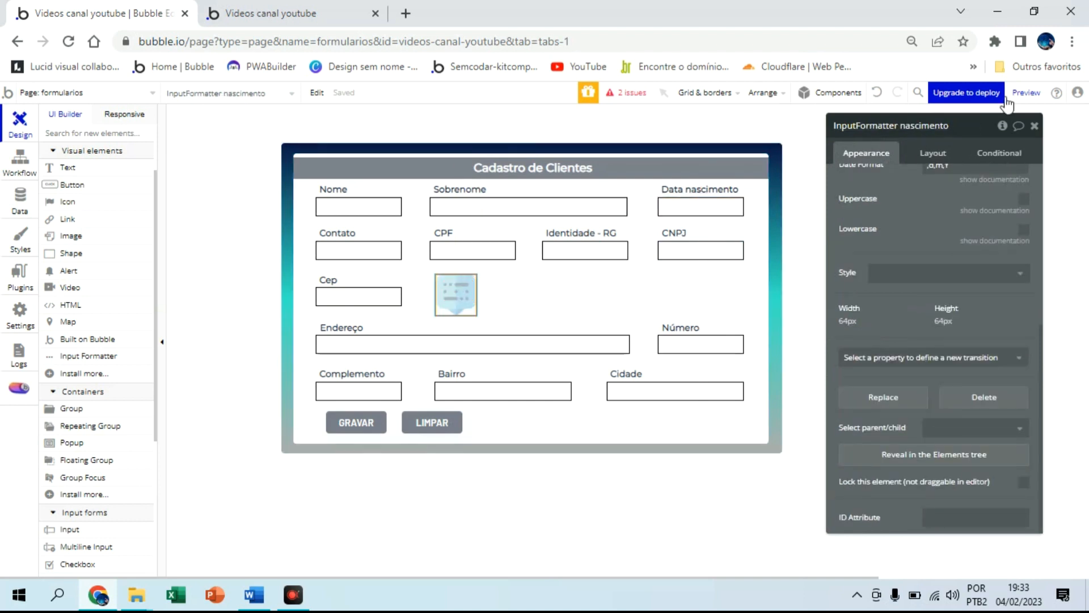
pyautogui.click(974, 516)
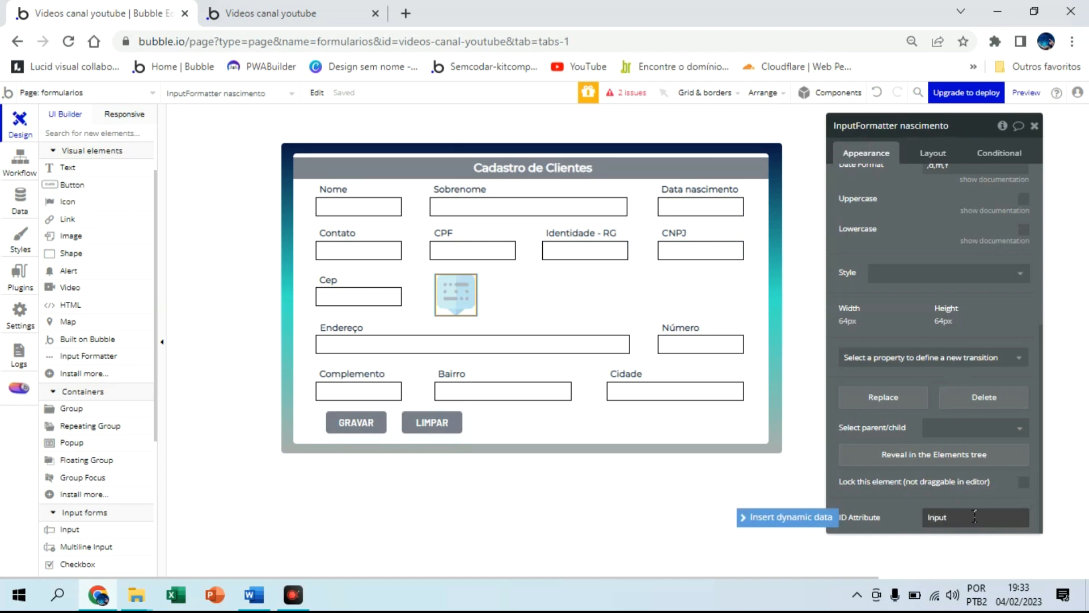
pyautogui.write('Input_nascimento')
# Give the Data nascimento input the ID Attribute nascimento_id and go to the test-version tab
pyautogui.scroll(10, 892, 274)
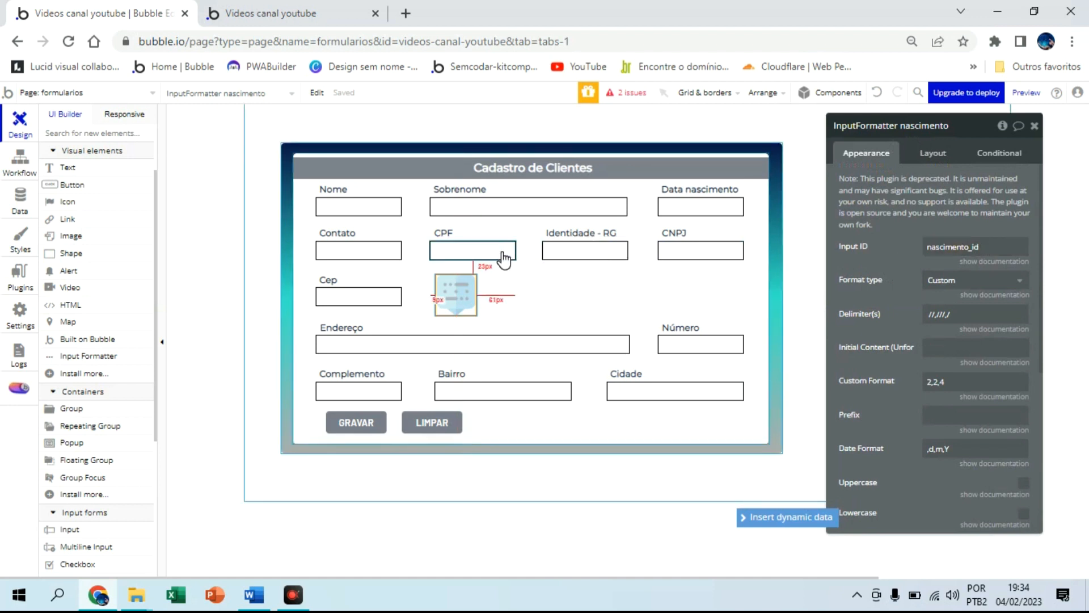
pyautogui.click(709, 200)
pyautogui.scroll(-10, 950, 443)
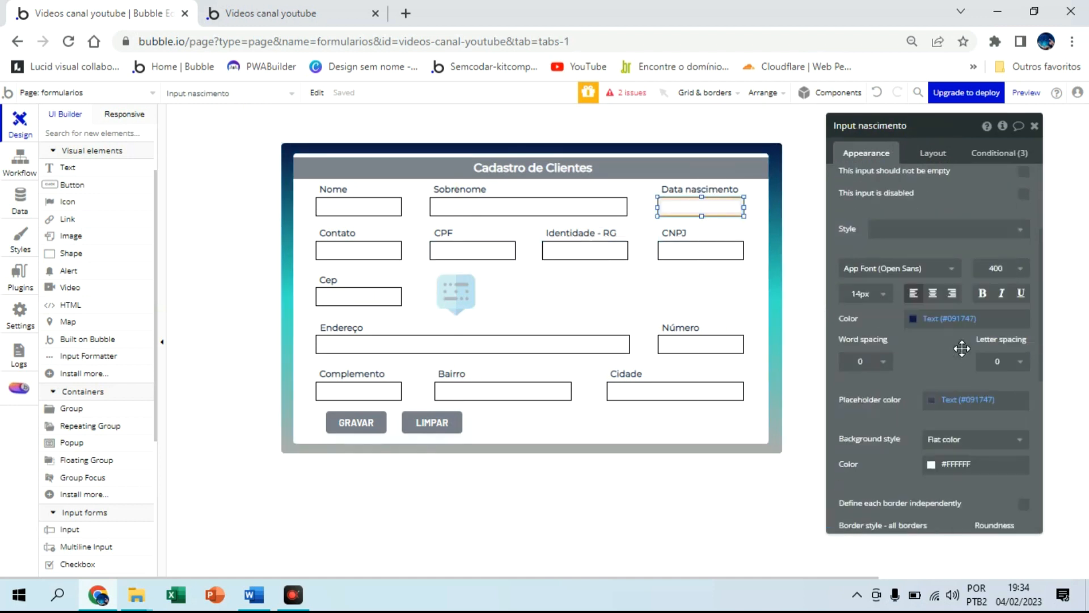
pyautogui.click(943, 517)
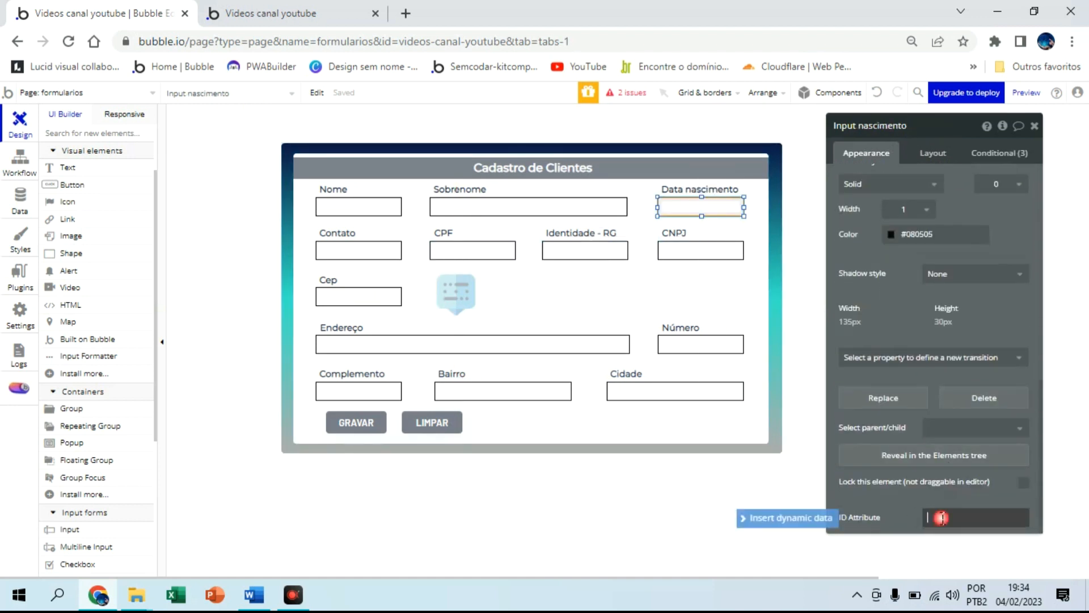
pyautogui.write('nascimento')
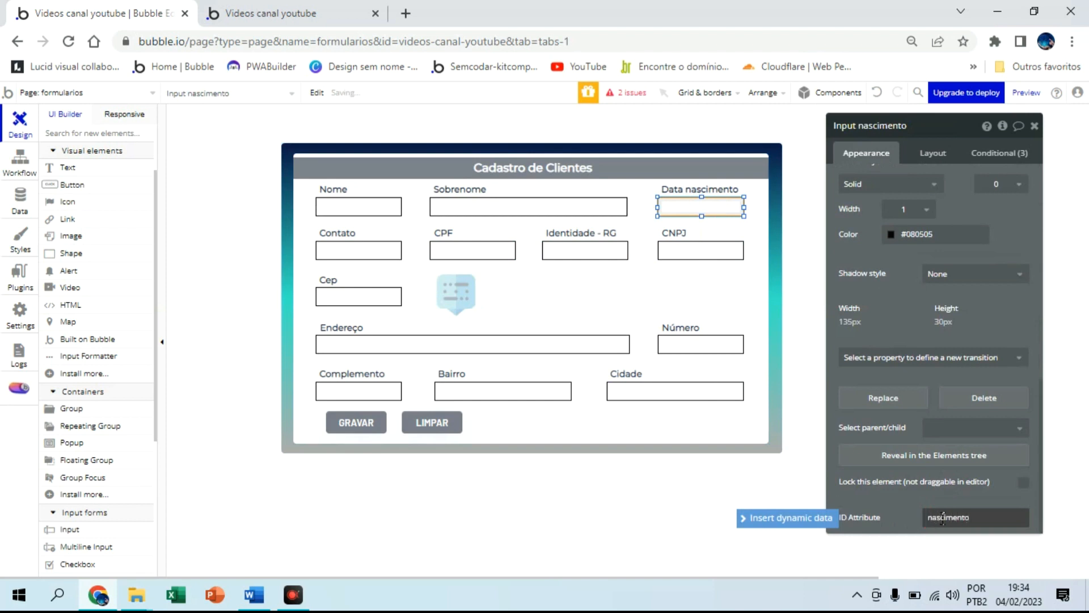
pyautogui.write('_id')
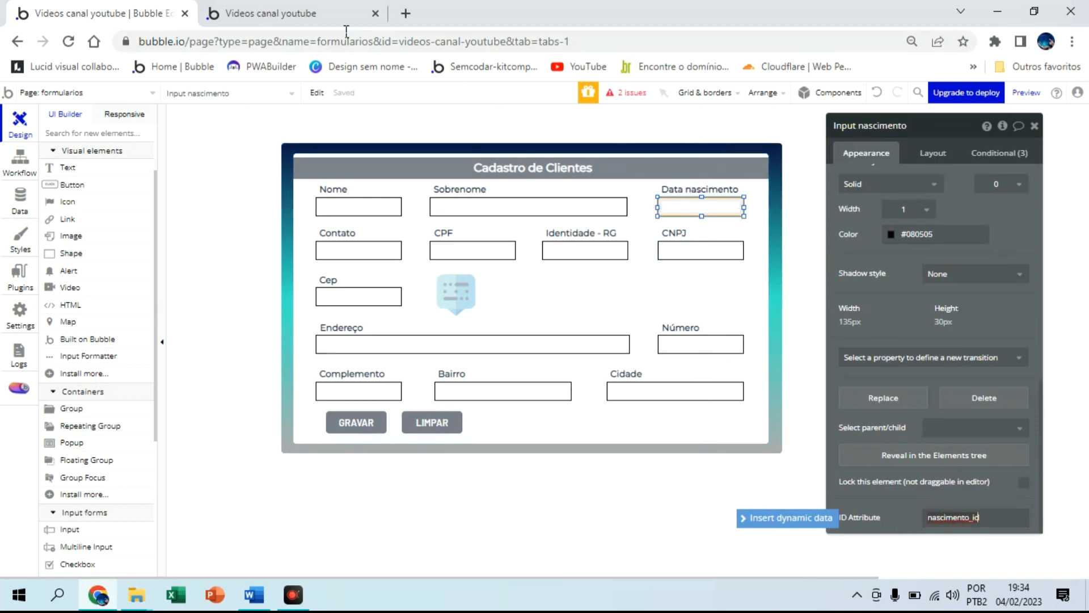
pyautogui.click(331, 16)
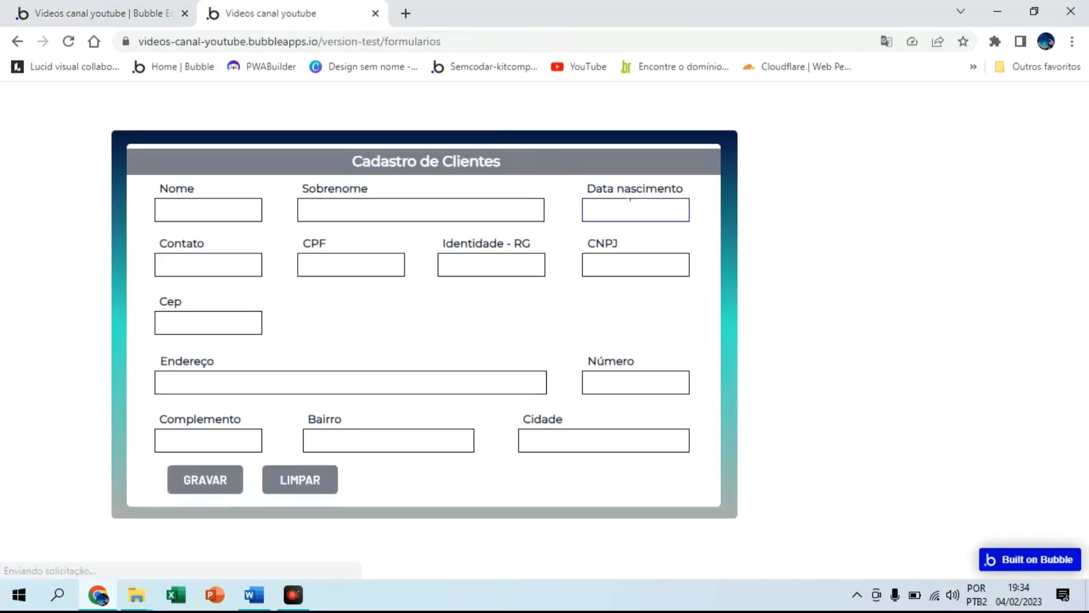
# Test 25 /04/2001 in Data nascimento, then review the formatter settings in the editor
pyautogui.write('25 /04/')
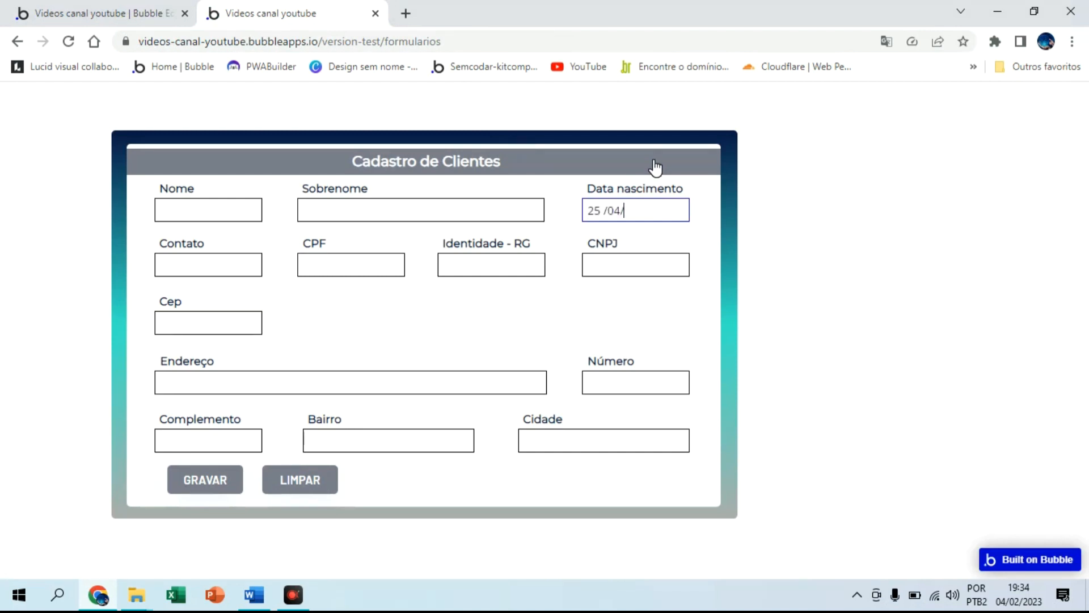
pyautogui.write('2001')
pyautogui.moveTo(585, 209); pyautogui.dragTo(602, 208)
pyautogui.click(605, 208)
pyautogui.click(122, 12)
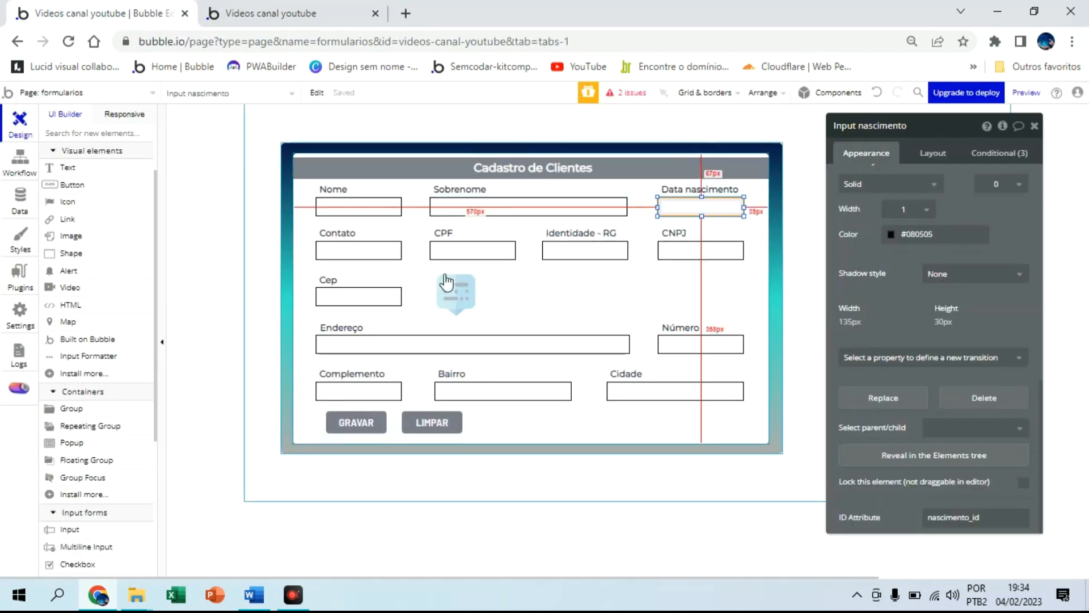
pyautogui.click(455, 294)
pyautogui.scroll(5, 964, 295)
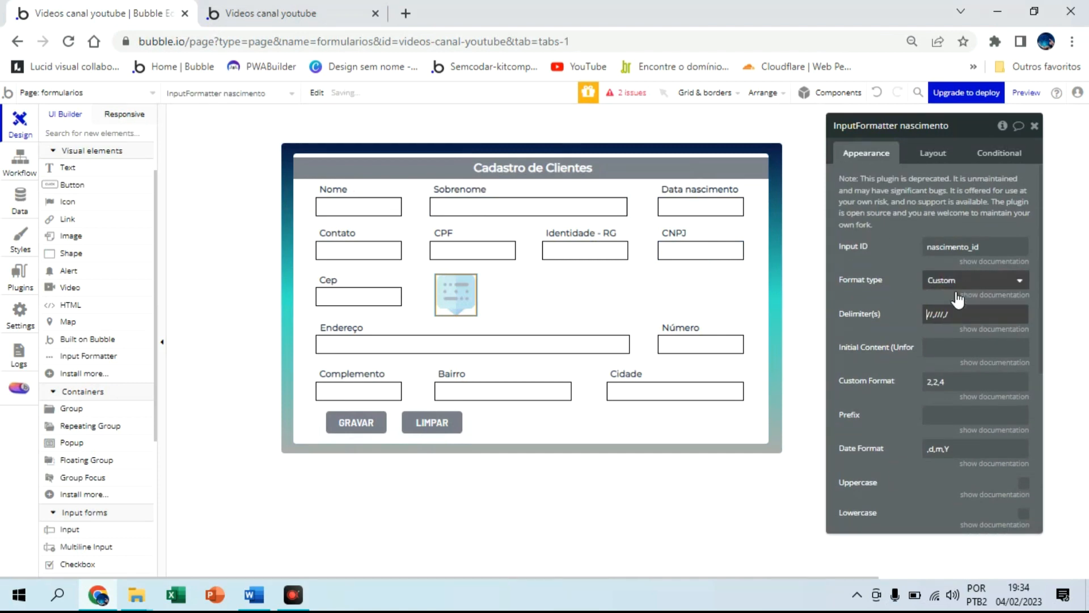
# Reload the preview and retest Data nascimento with 25/01/2005
pyautogui.click(328, 8)
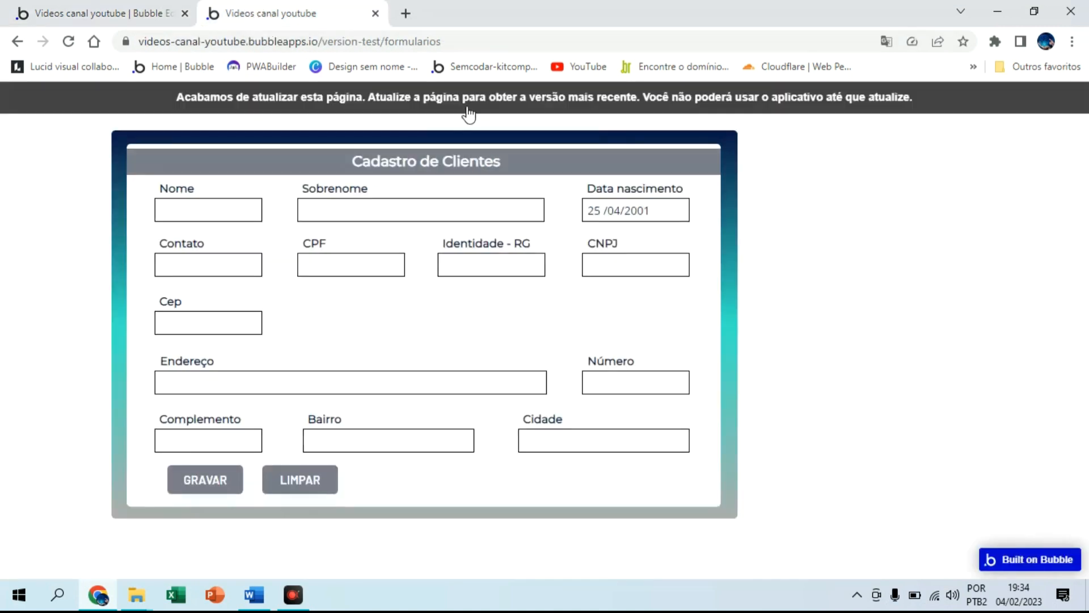
pyautogui.click(497, 101)
pyautogui.click(640, 183)
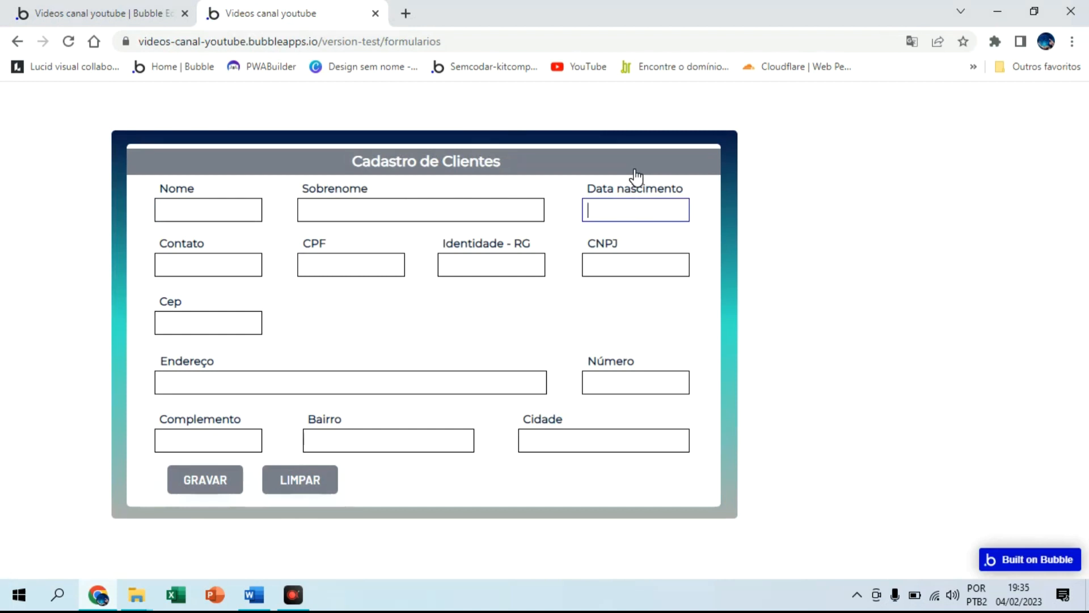
pyautogui.write('25/01/2005')
pyautogui.click(611, 228)
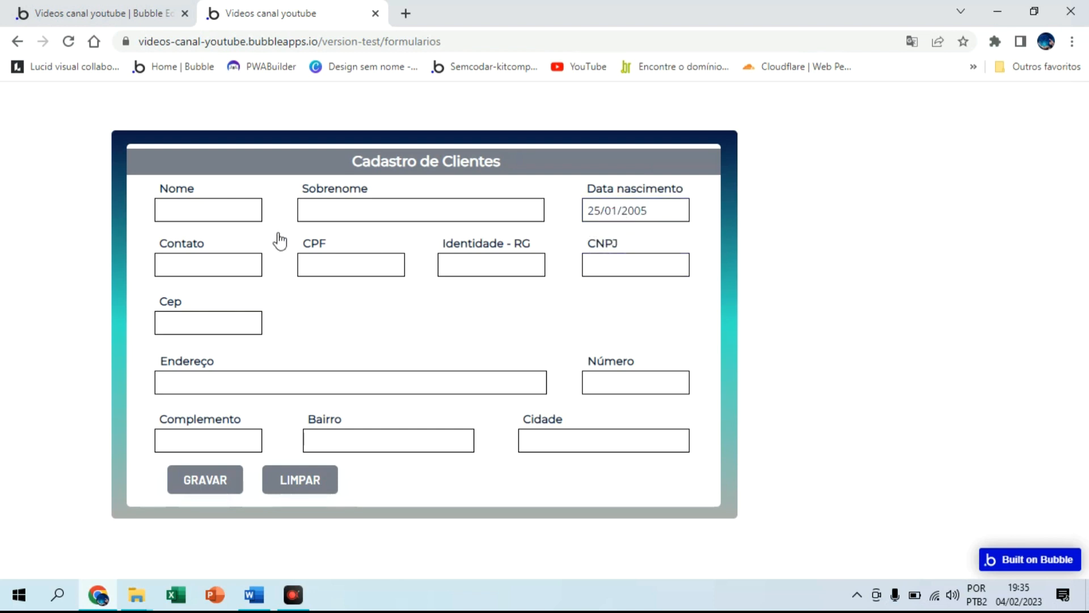
pyautogui.click(259, 261)
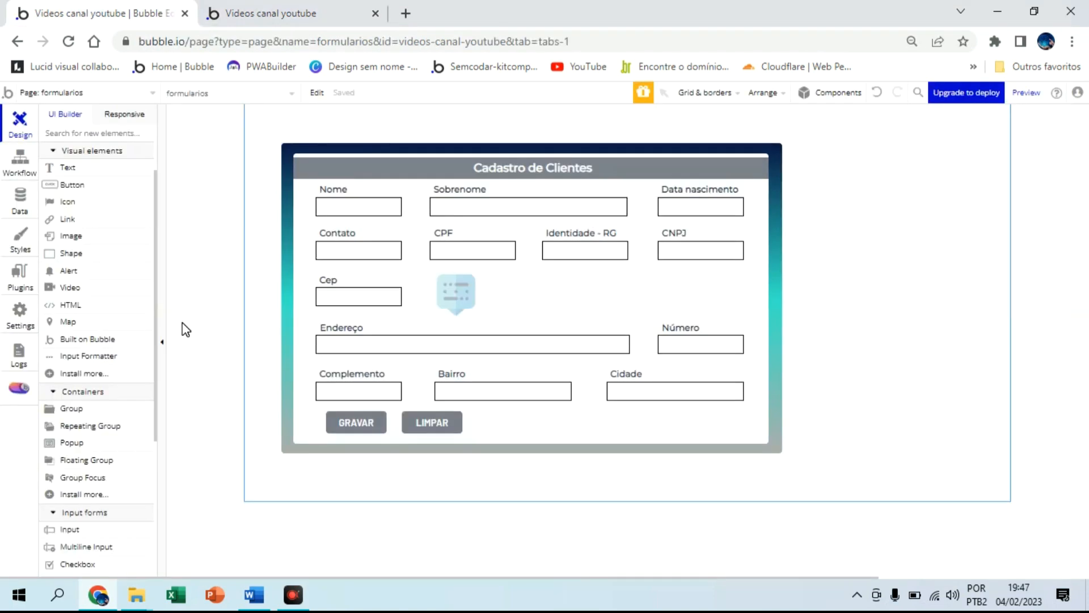
pyautogui.click(264, 13)
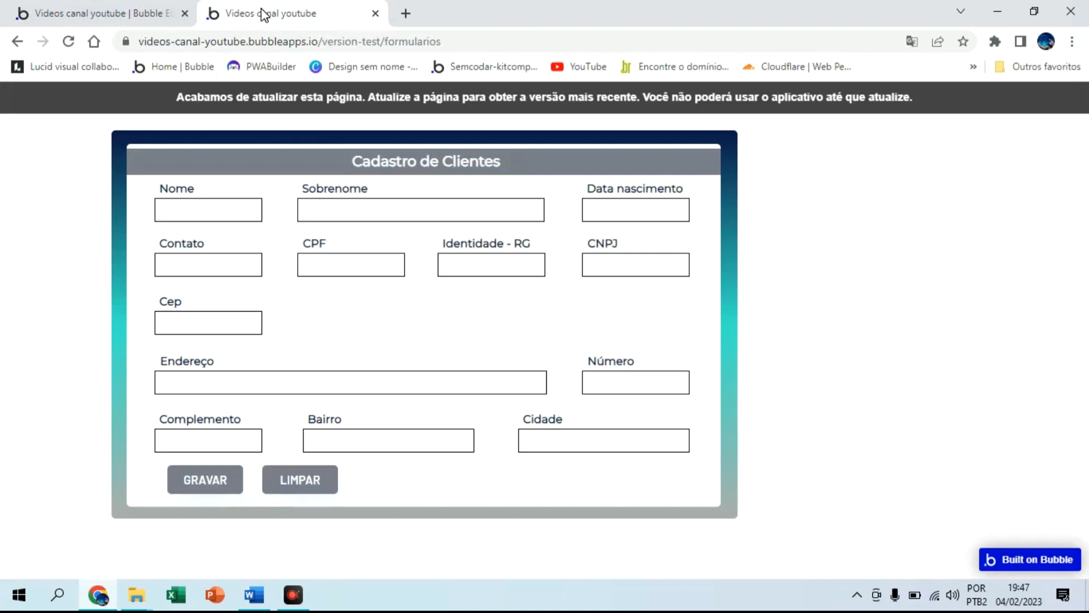
pyautogui.click(267, 96)
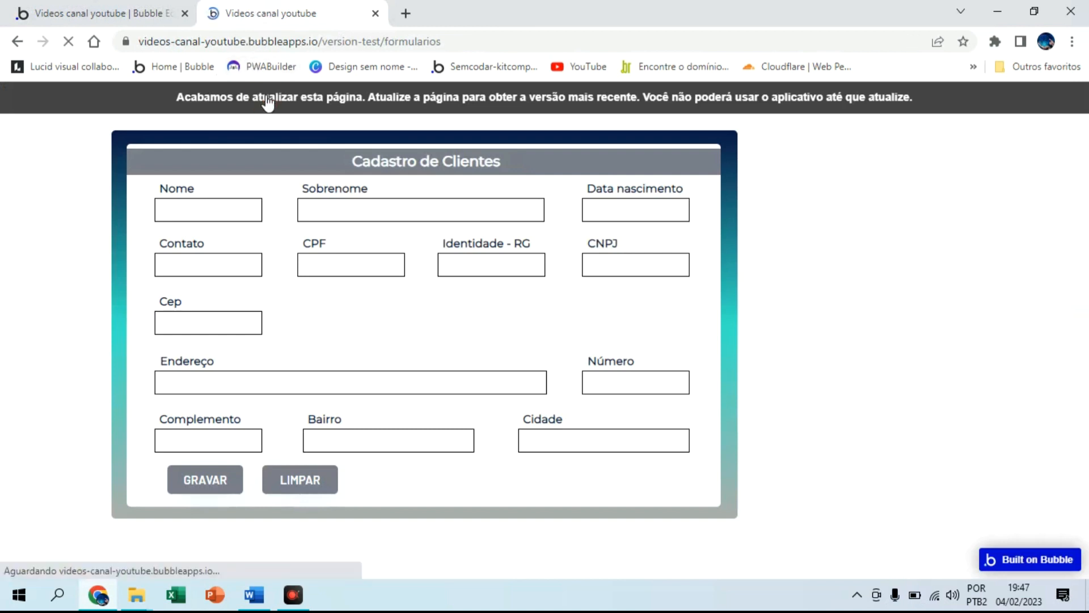
pyautogui.click(208, 260)
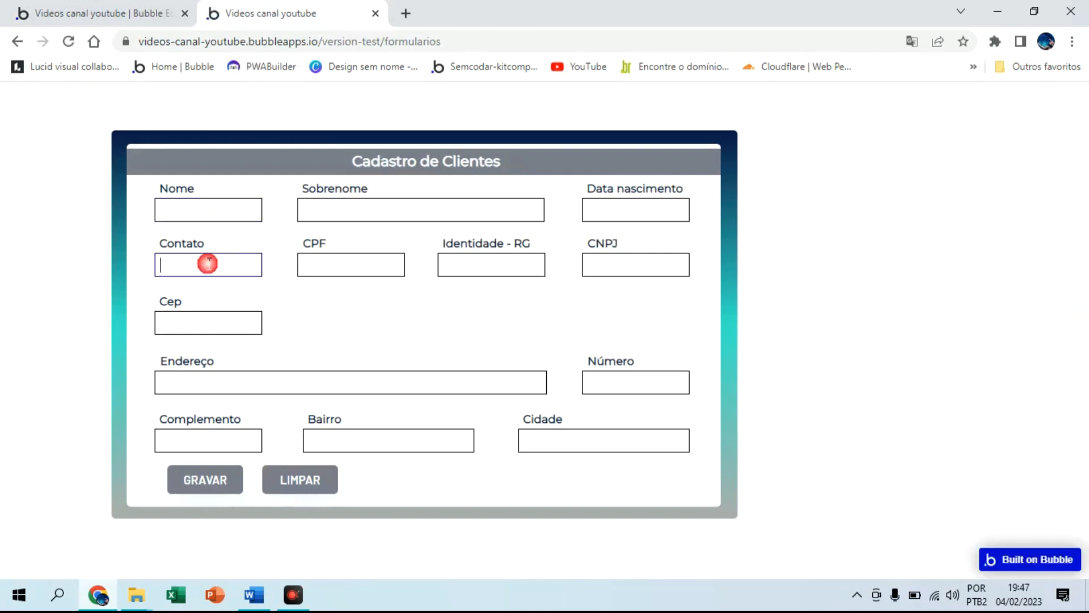
pyautogui.write('219898')
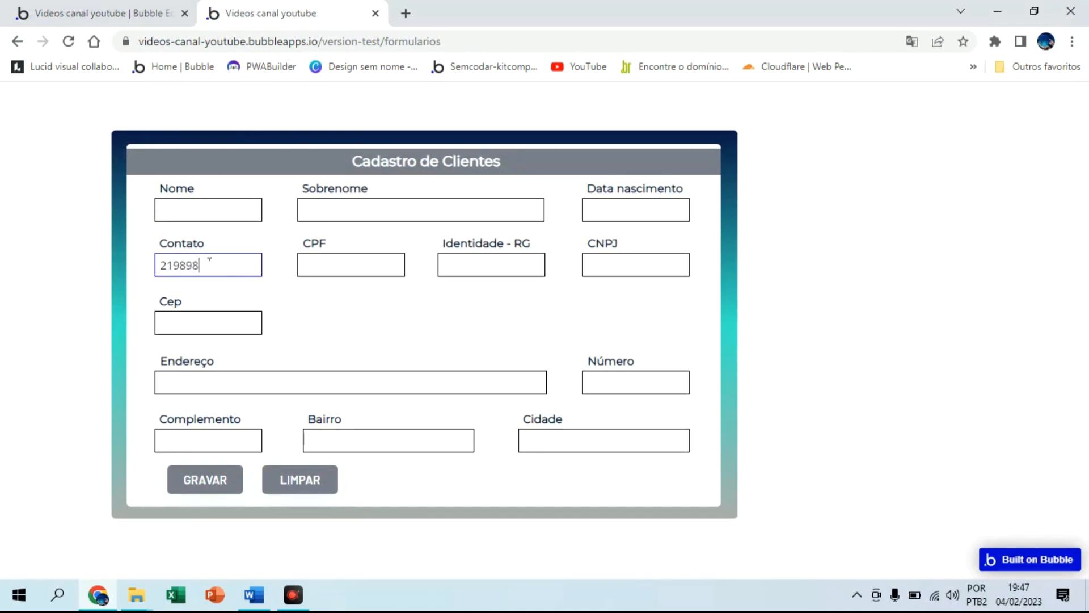
pyautogui.write('53252558555555')
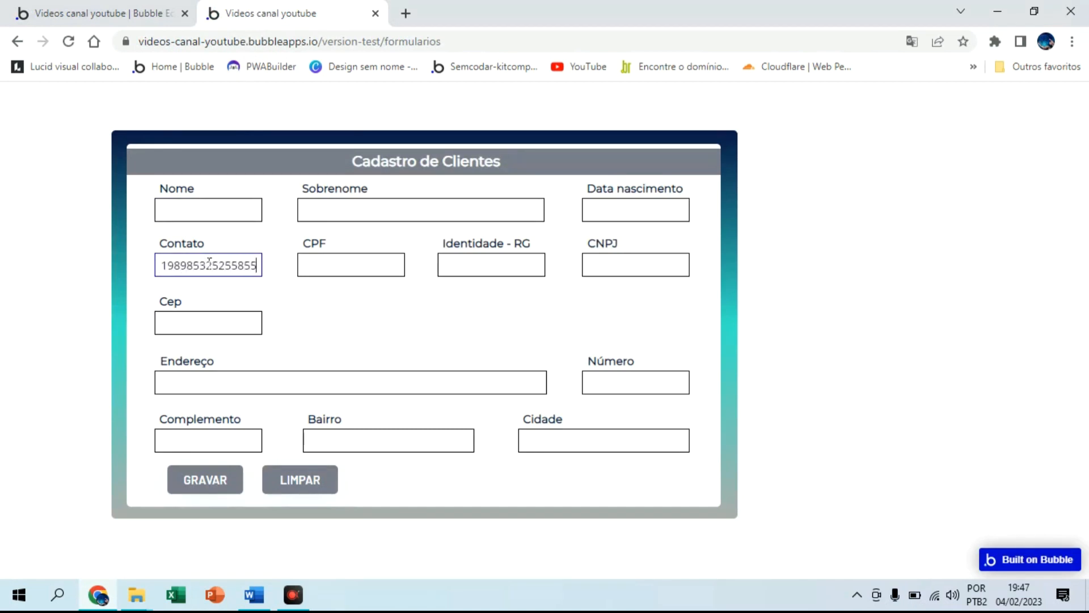
pyautogui.press('BackSpace')
pyautogui.press('BackSpace')
pyautogui.press('BackSpace')
pyautogui.press('BackSpace')
pyautogui.press('BackSpace')
pyautogui.press('BackSpace')
pyautogui.press('BackSpace')
pyautogui.press('BackSpace')
pyautogui.press('BackSpace')
pyautogui.press('BackSpace')
pyautogui.press('BackSpace')
pyautogui.press('BackSpace')
pyautogui.press('BackSpace')
pyautogui.press('BackSpace')
pyautogui.press('BackSpace')
pyautogui.press('BackSpace')
pyautogui.press('BackSpace')
pyautogui.press('BackSpace')
pyautogui.press('BackSpace')
pyautogui.press('BackSpace')
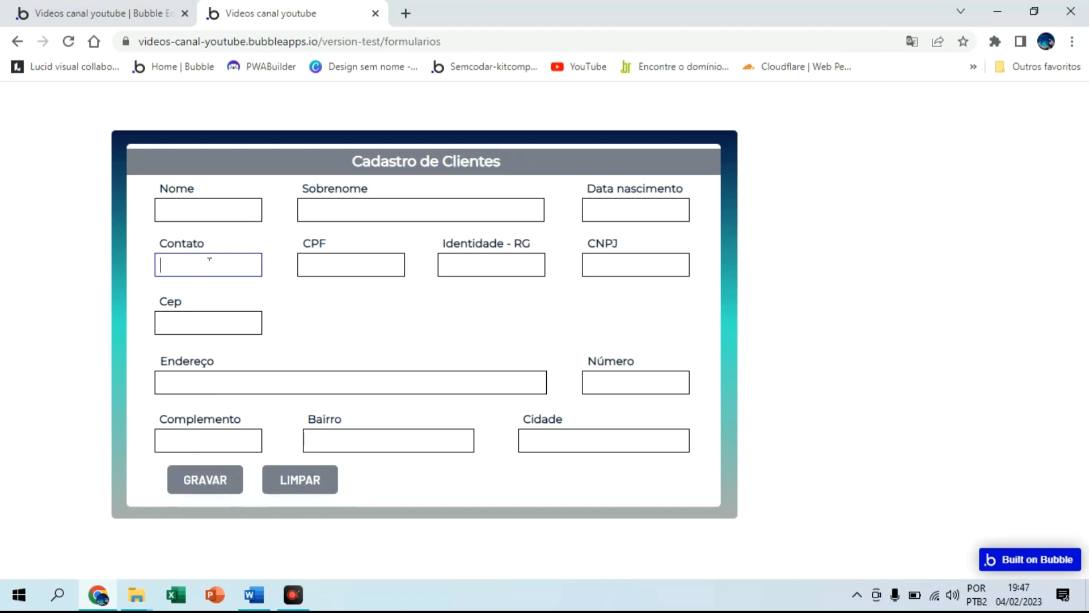
pyautogui.click(149, 8)
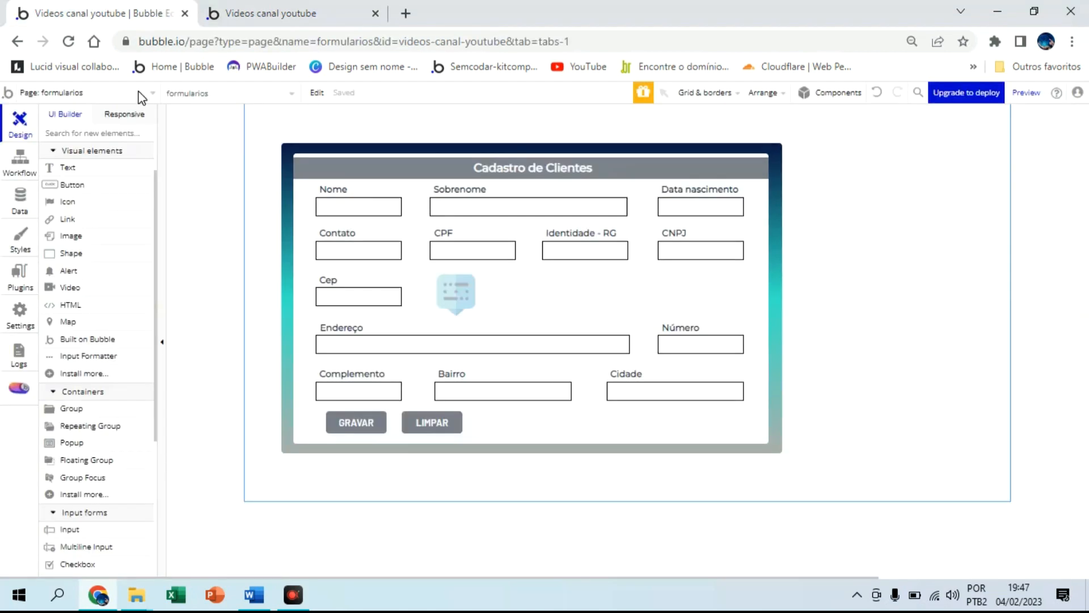
# Place a new Input Formatter beside the first one and give it Input ID contato_id
pyautogui.click(100, 360)
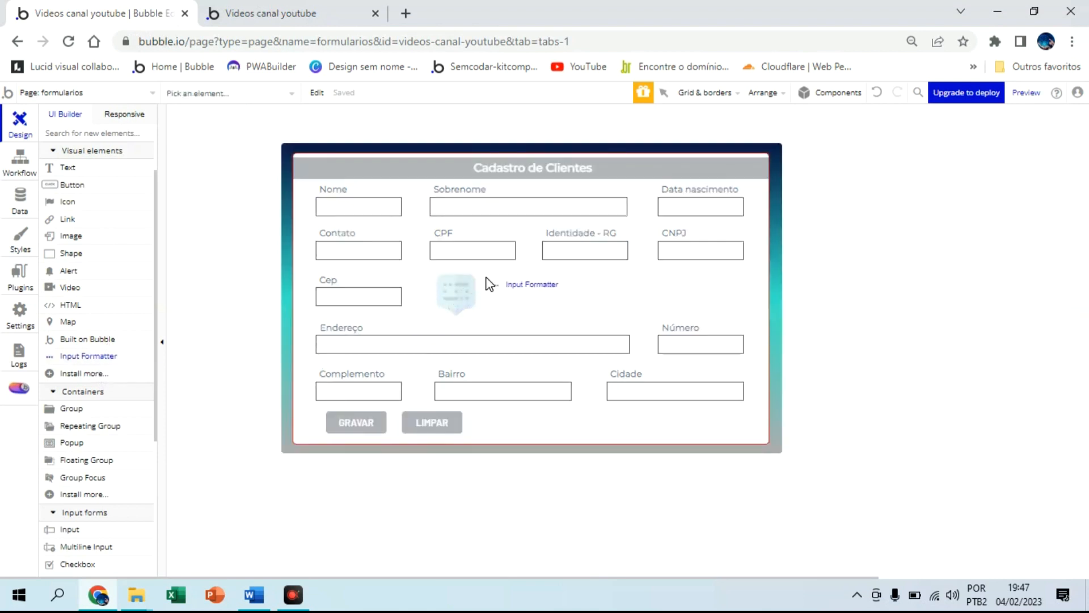
pyautogui.click(486, 277)
pyautogui.moveTo(501, 282); pyautogui.dragTo(514, 282)
pyautogui.click(994, 241)
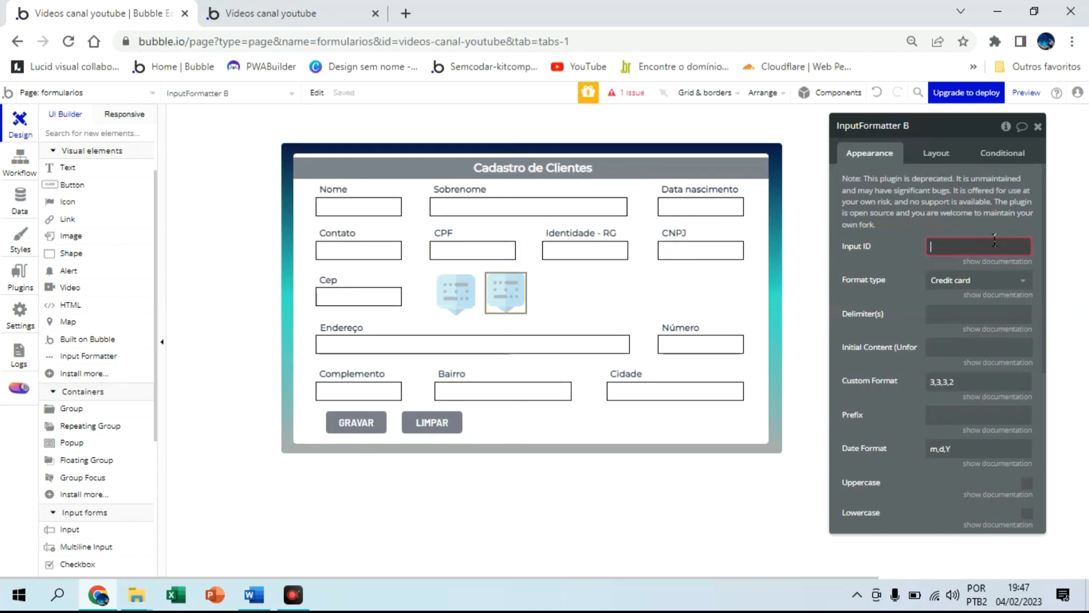
pyautogui.write('contato_id')
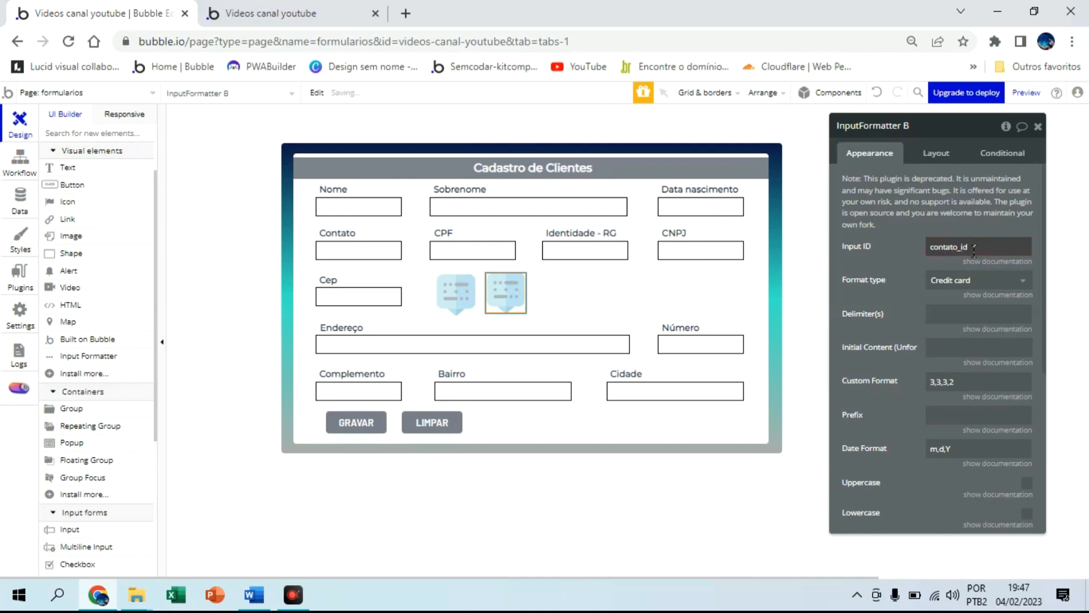
# Set the contato formatter's Format type to Custom
pyautogui.click(962, 280)
pyautogui.click(975, 369)
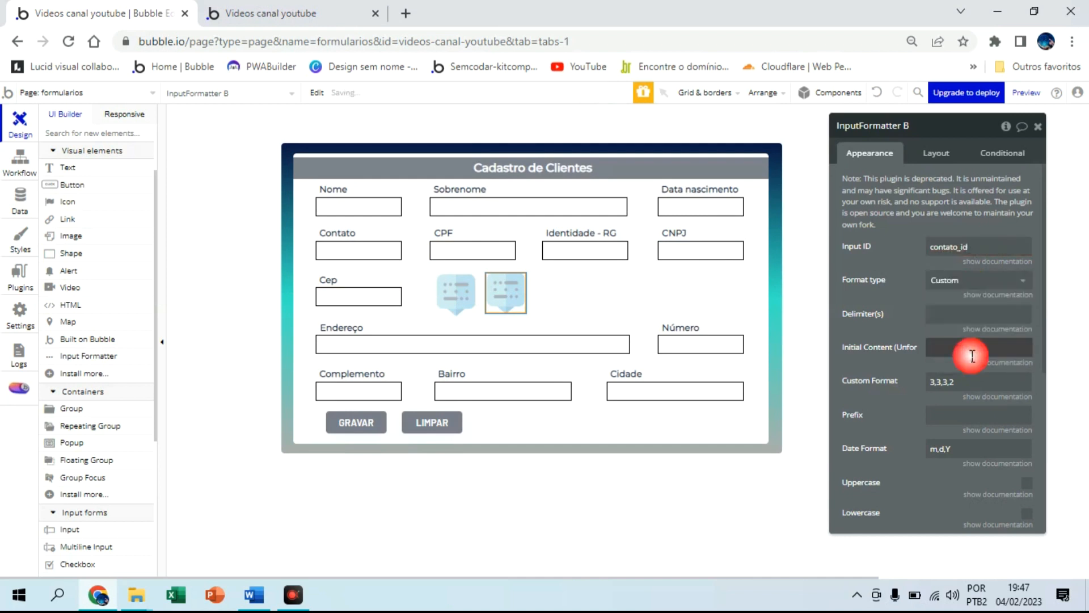
pyautogui.scroll(4, 912, 454)
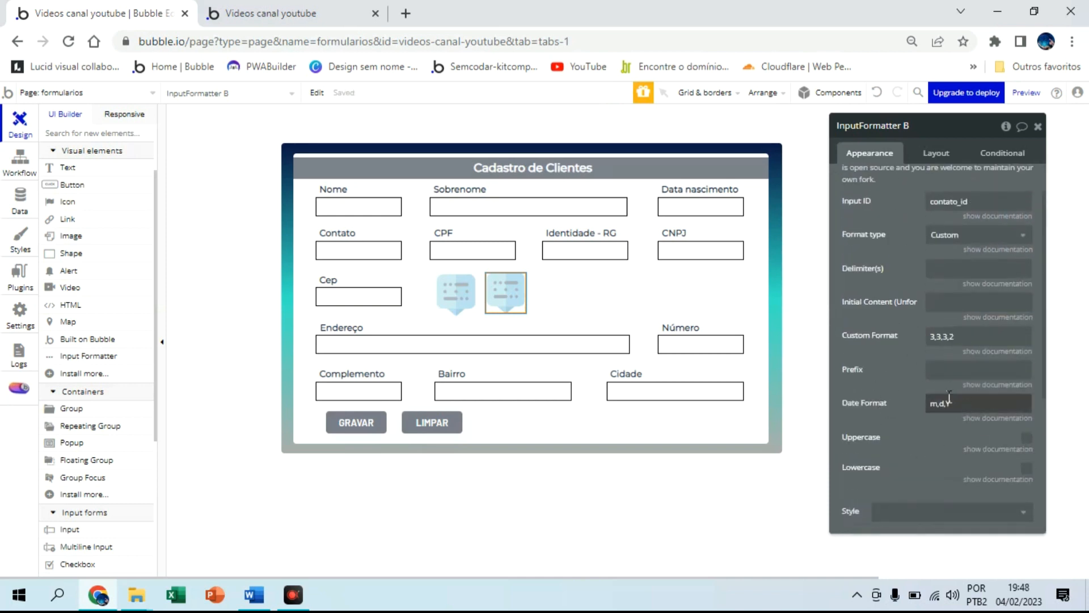
pyautogui.scroll(-4, 860, 383)
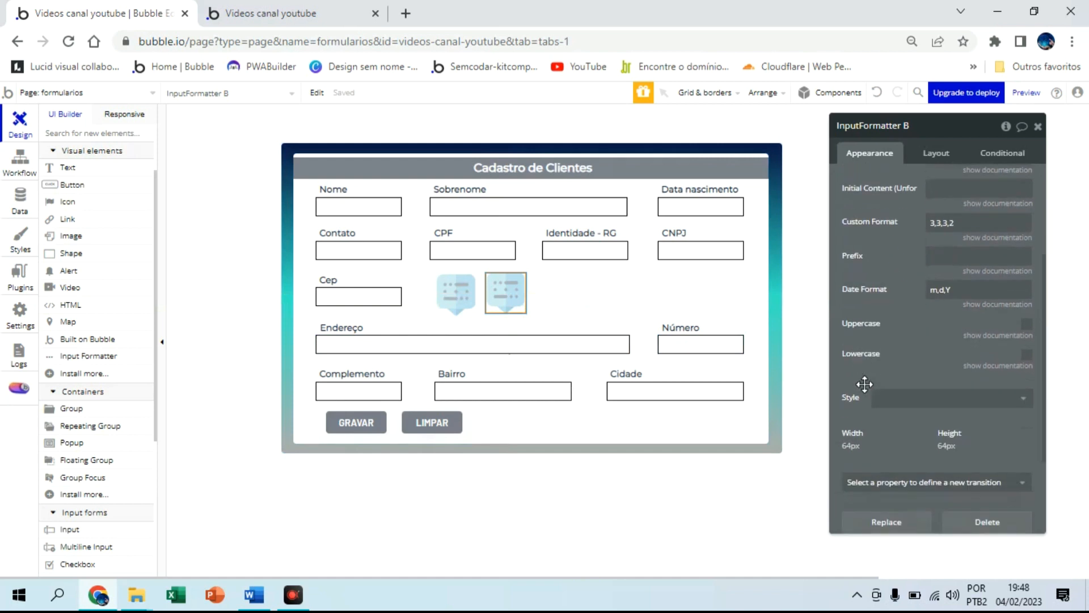
pyautogui.click(379, 253)
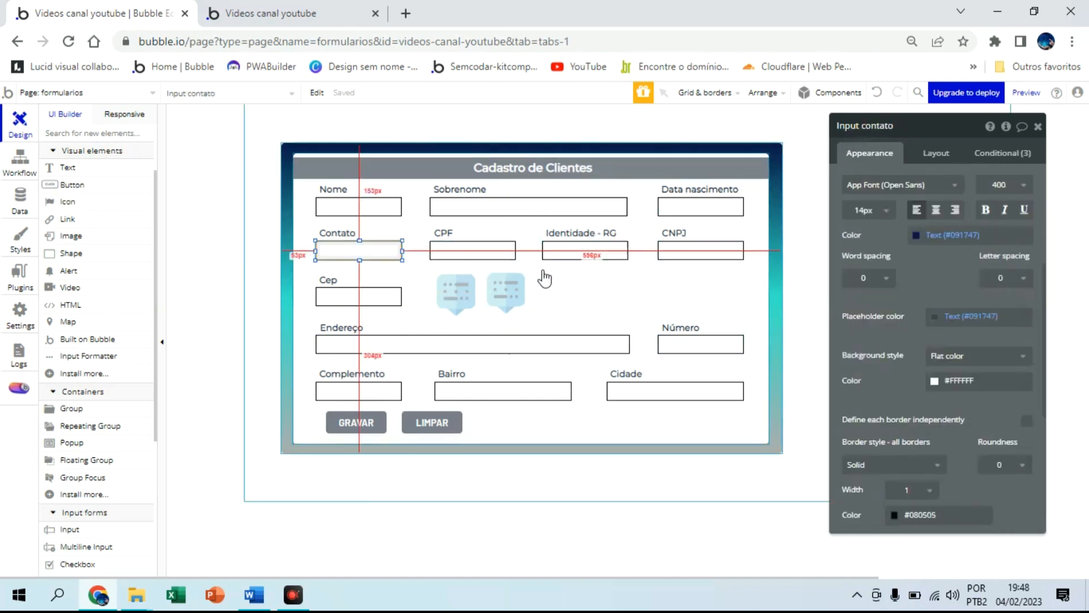
pyautogui.click(517, 287)
pyautogui.scroll(-2, 902, 397)
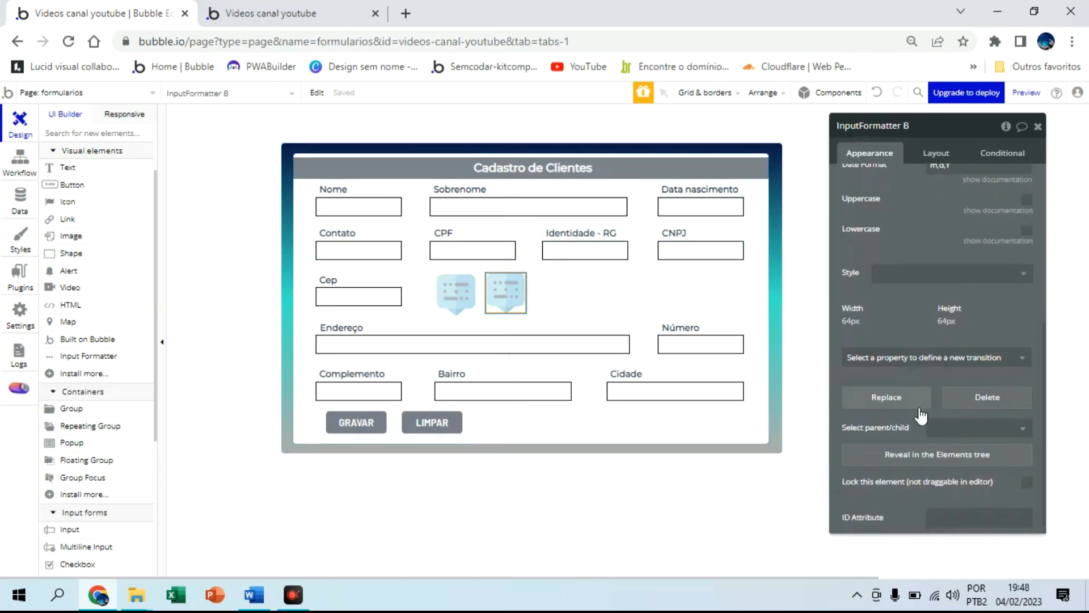
# Set the contato formatter's ID Attribute to Input_contato
pyautogui.click(947, 518)
pyautogui.write('Input_cortato')
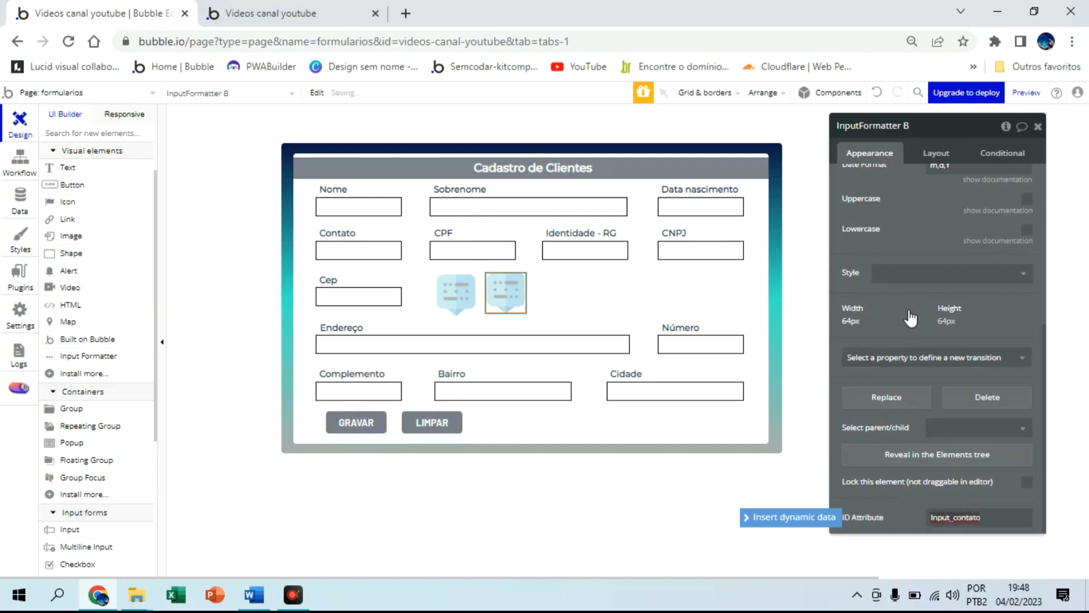
pyautogui.scroll(3, 895, 300)
pyautogui.scroll(2, 895, 300)
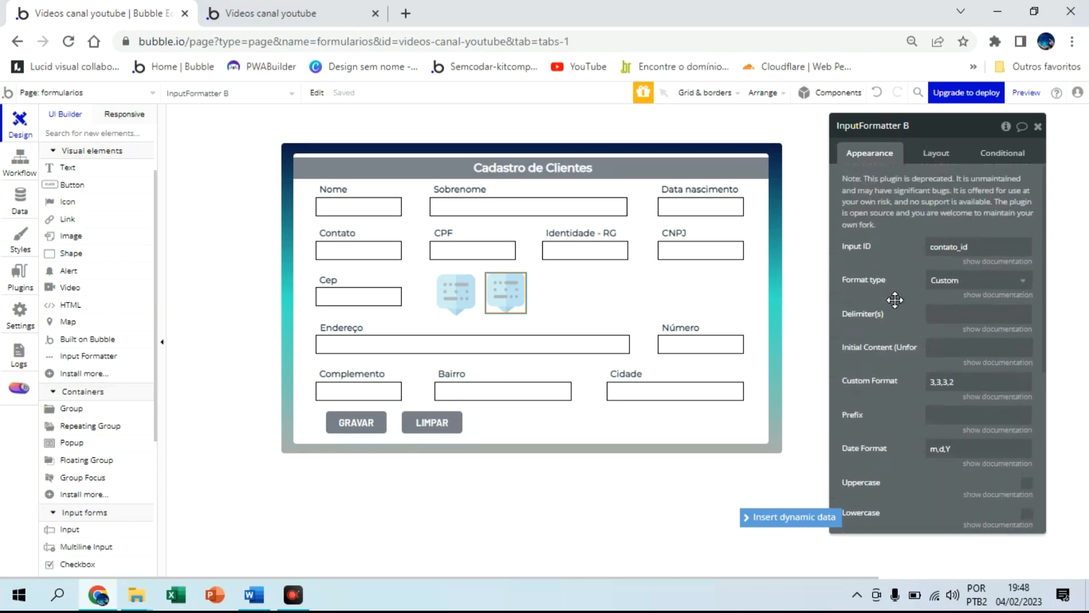
pyautogui.click(933, 314)
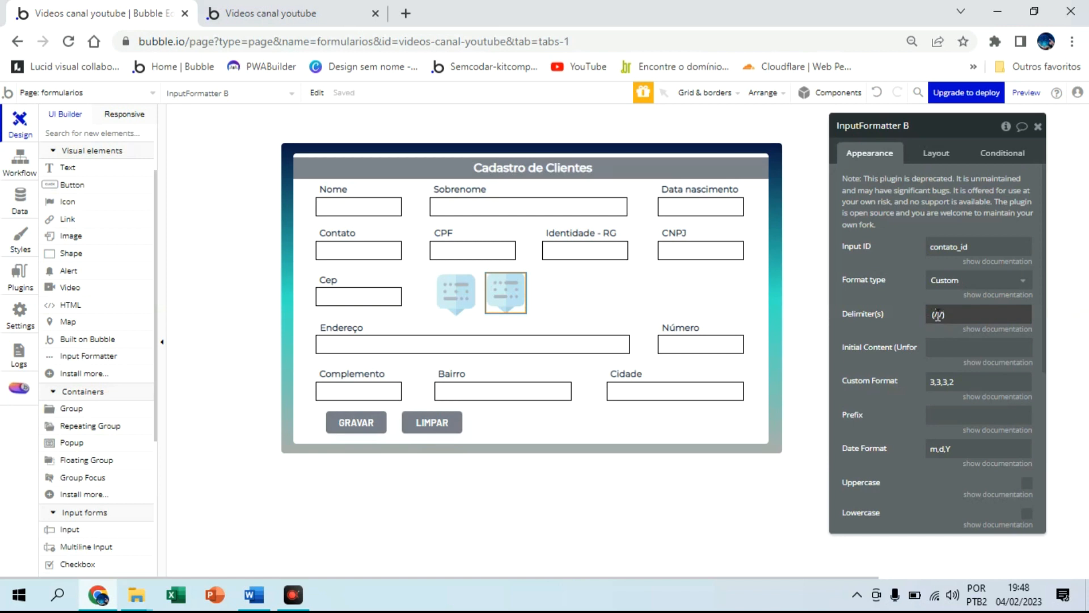
# Give the contato formatter parenthesis and dash delimiters and change its custom format to 0,2,5,4
pyautogui.click(946, 315)
pyautogui.click(951, 316)
pyautogui.click(968, 381)
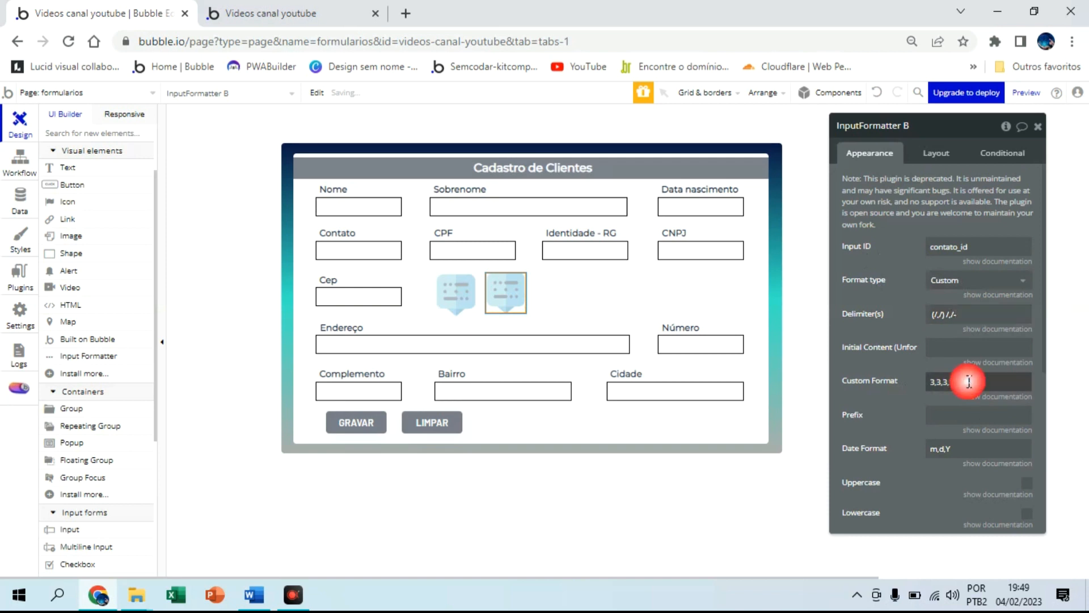
pyautogui.press('BackSpace')
pyautogui.press('BackSpace')
pyautogui.press('BackSpace')
pyautogui.press('BackSpace')
pyautogui.press('BackSpace')
pyautogui.press('BackSpace')
pyautogui.press('BackSpace')
pyautogui.write('0,2,5')
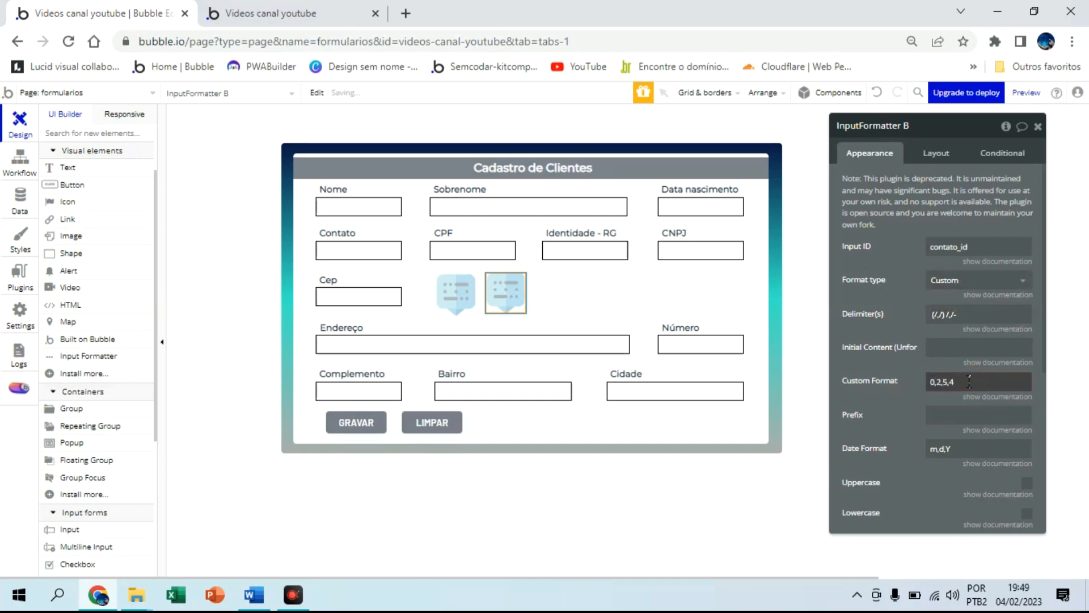
pyautogui.click(919, 418)
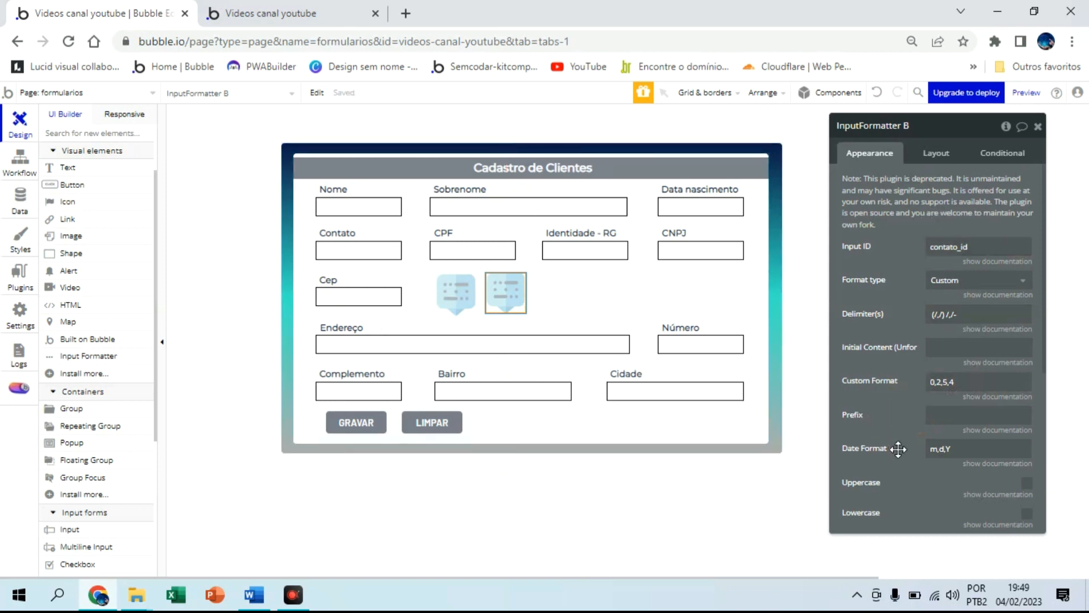
pyautogui.click(937, 314)
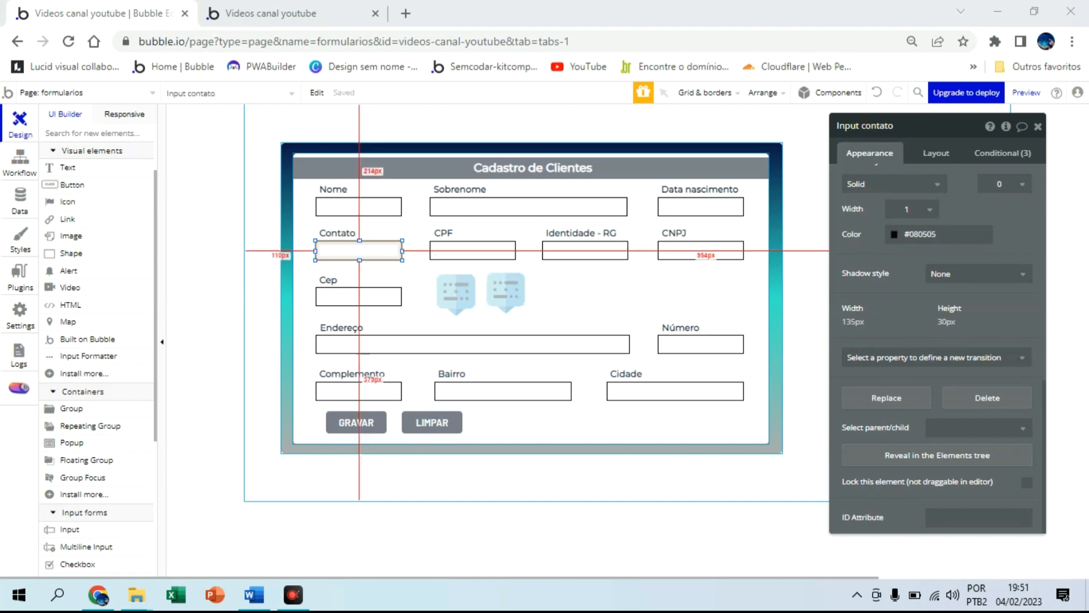
# Rename the phone formatter (Input ID contato_id) to 'InputFormatter contato'
pyautogui.click(360, 250)
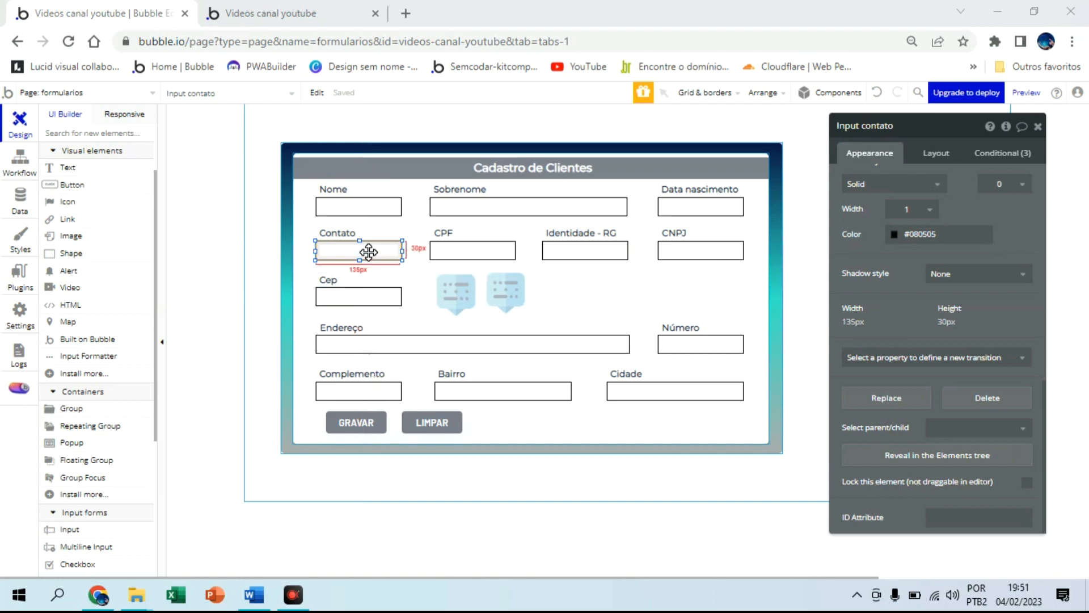
pyautogui.click(507, 287)
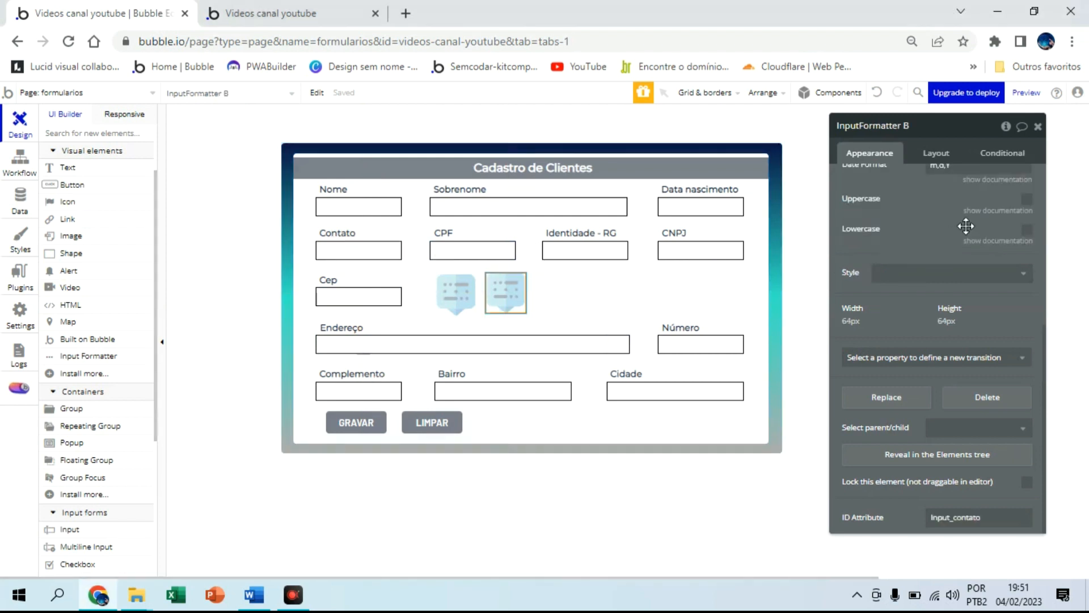
pyautogui.scroll(5, 966, 226)
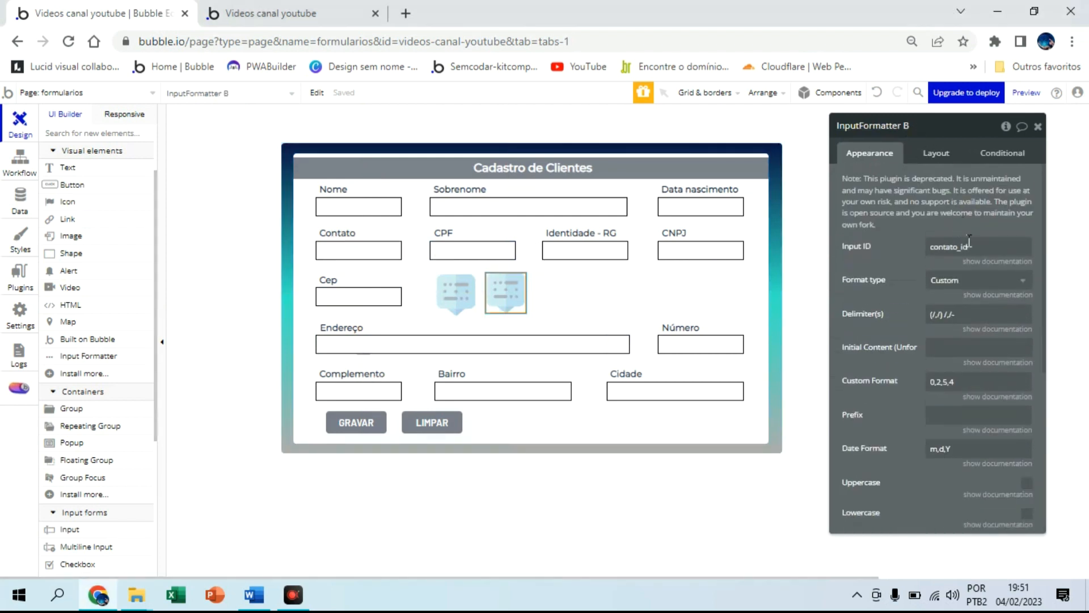
pyautogui.click(970, 246)
pyautogui.click(913, 130)
pyautogui.press('BackSpace')
pyautogui.write('contato')
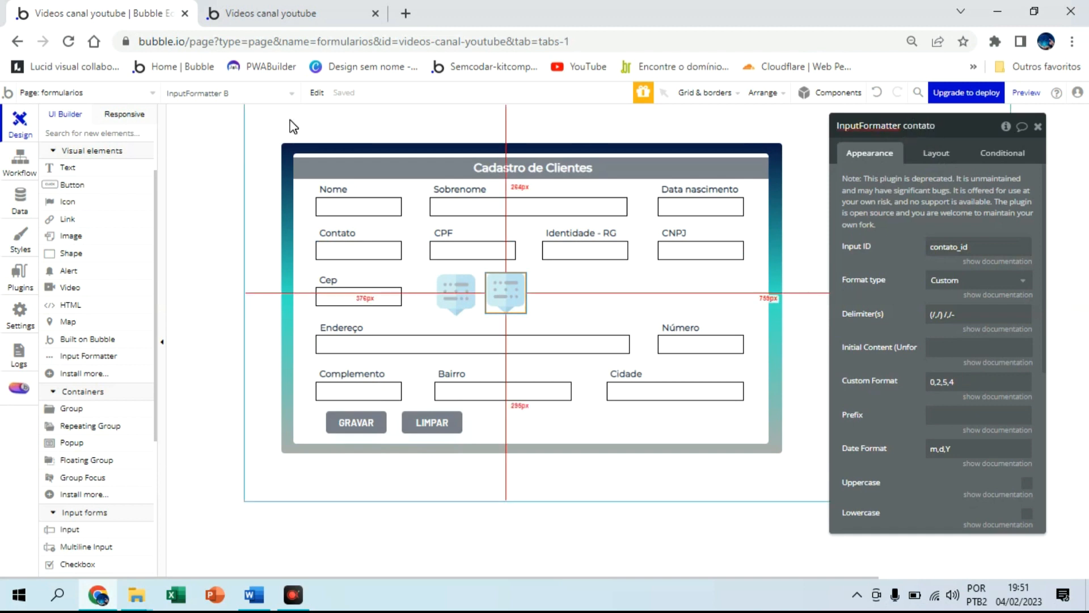
# Set the Contato input's ID Attribute to contato
pyautogui.click(360, 249)
pyautogui.moveTo(360, 249); pyautogui.dragTo(778, 323)
pyautogui.scroll(-10, 959, 417)
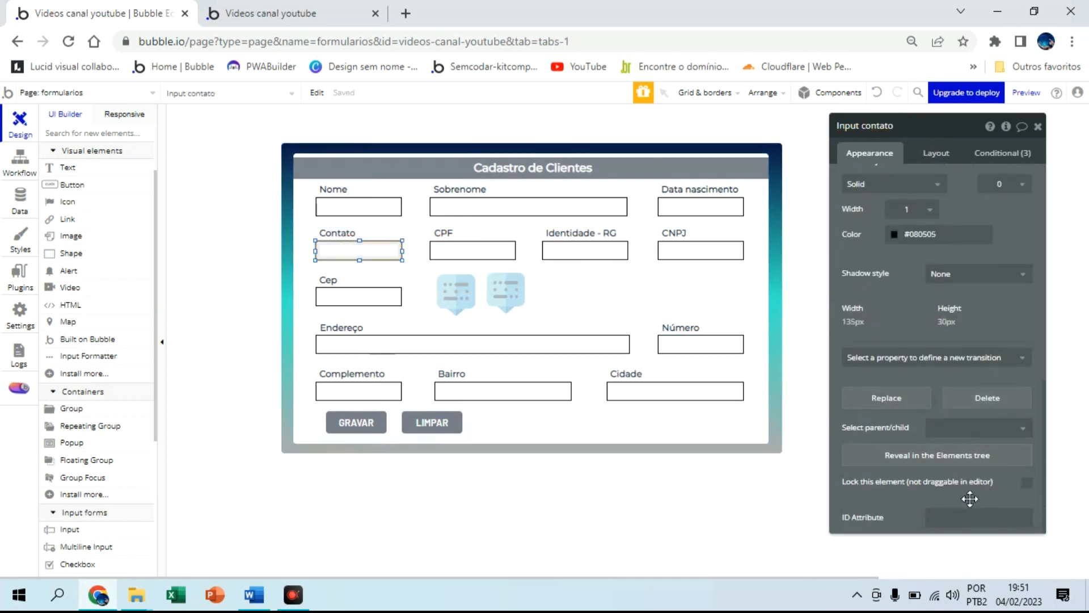
pyautogui.click(954, 518)
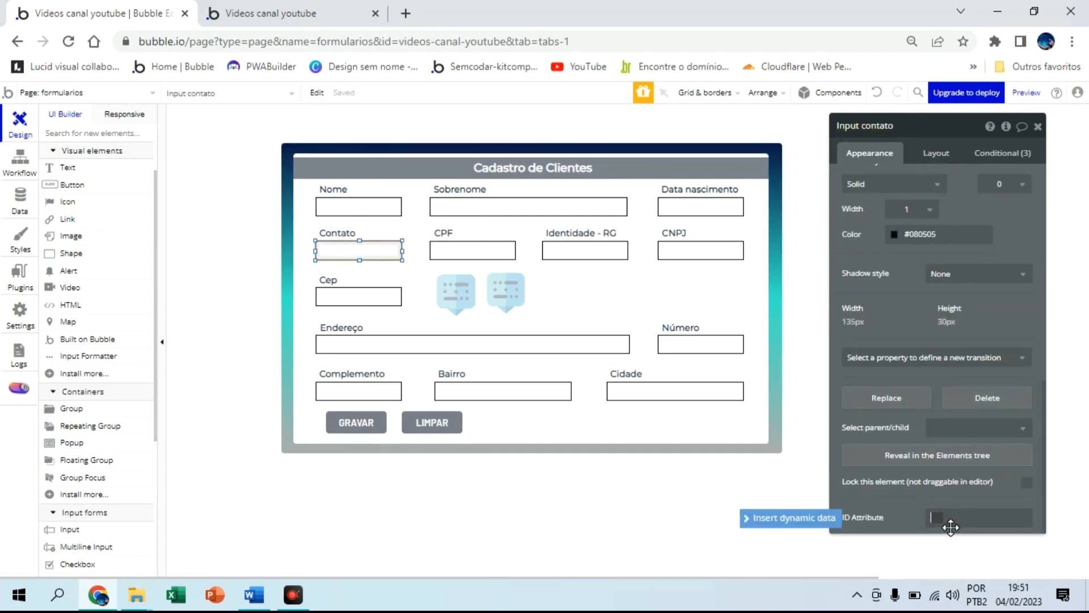
pyautogui.write('contato_id')
# Reload the live form and test Contato with a sample phone number to confirm the area-code-and-hyphen mask
pyautogui.click(312, 10)
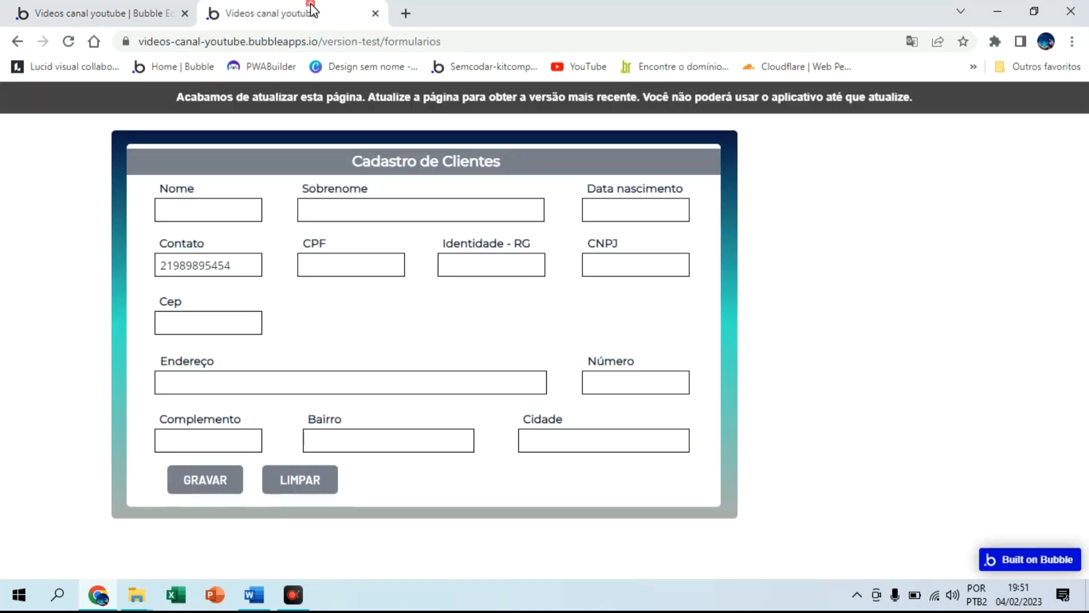
pyautogui.click(386, 100)
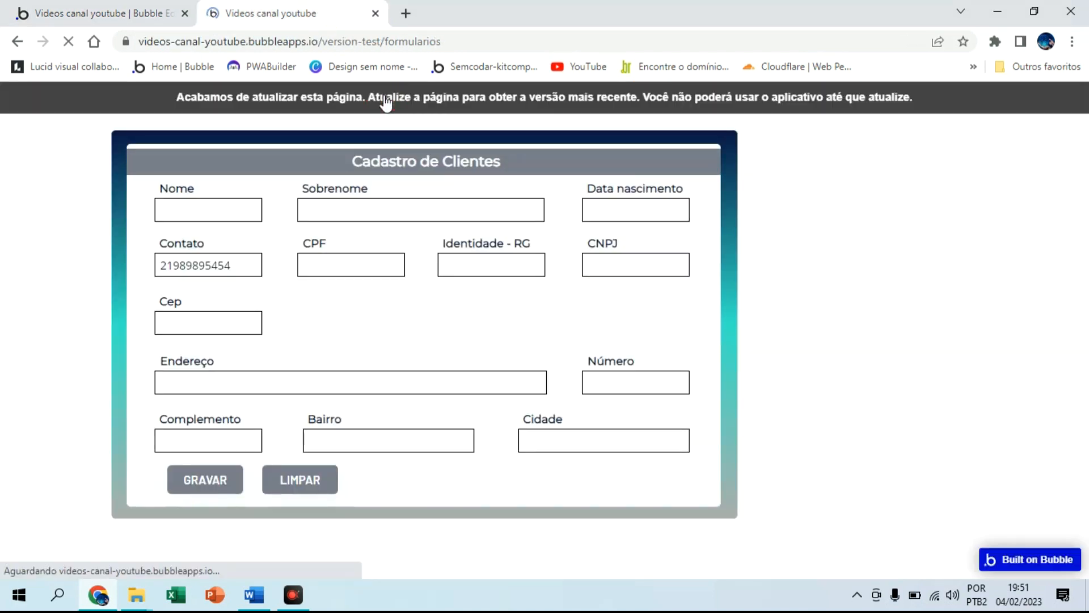
pyautogui.click(226, 261)
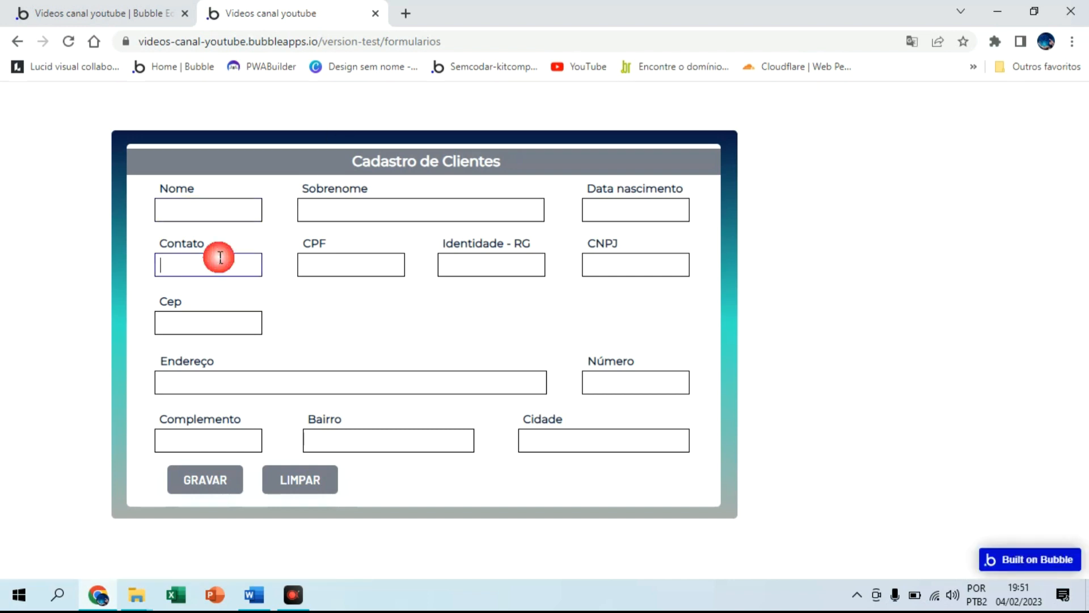
pyautogui.click(189, 7)
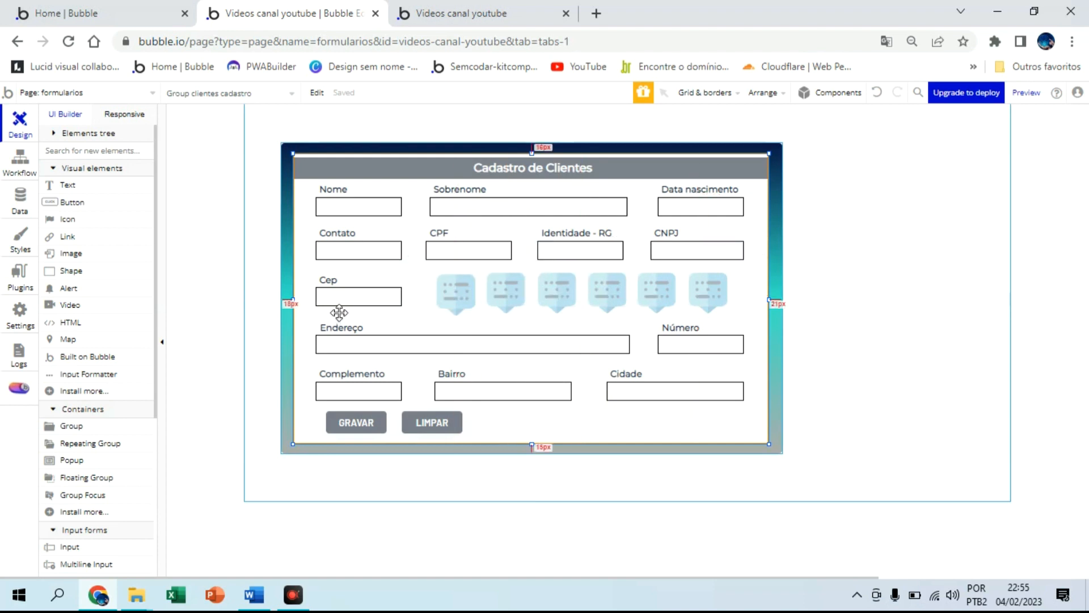
# Check the birth-date formatter's delimiters and custom format
pyautogui.click(679, 217)
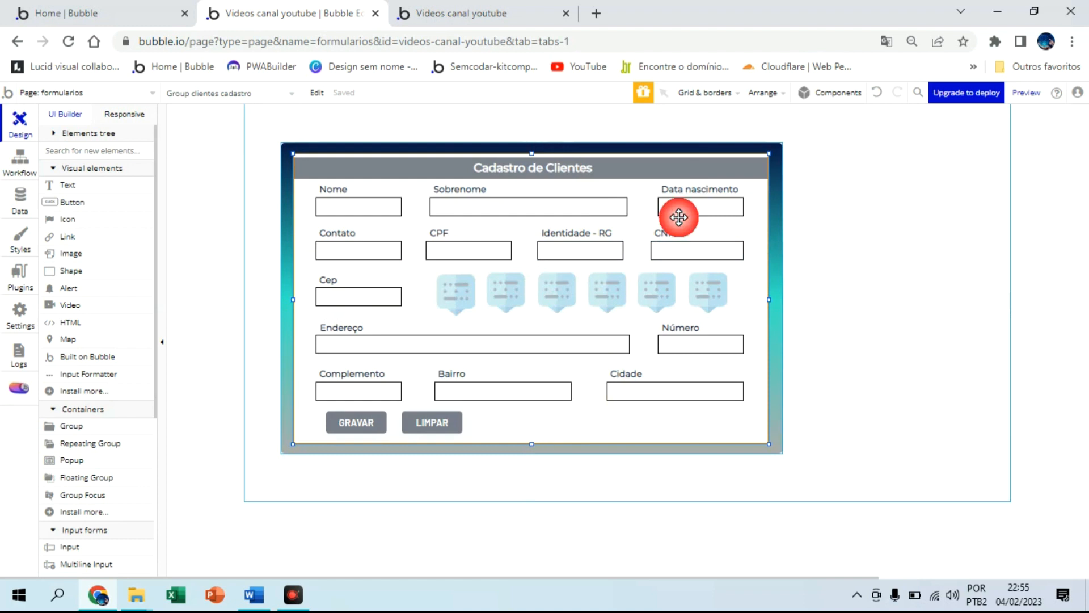
pyautogui.doubleClick(471, 290)
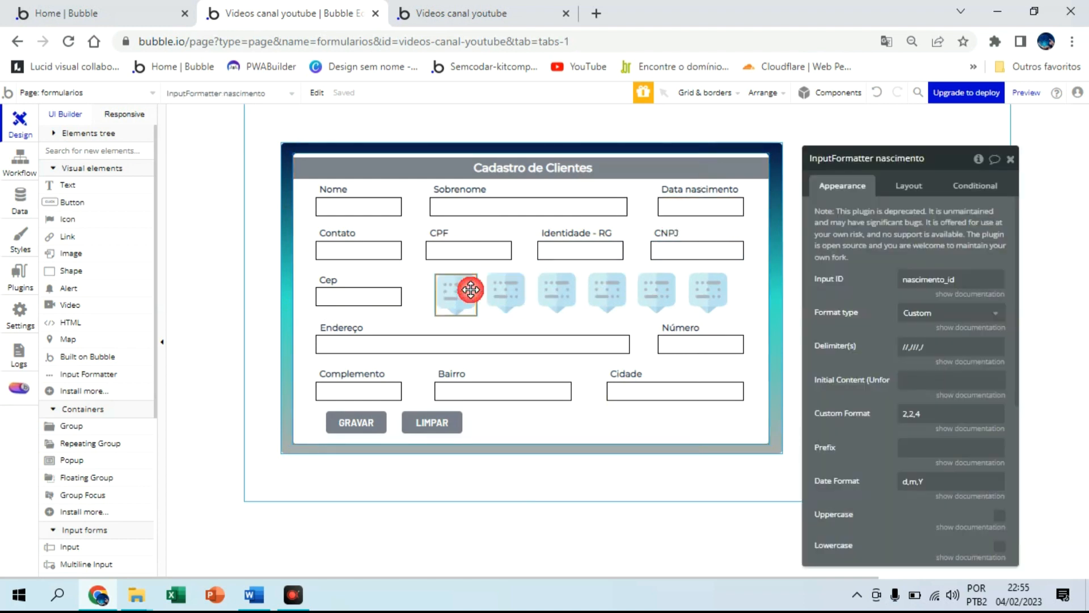
pyautogui.click(931, 355)
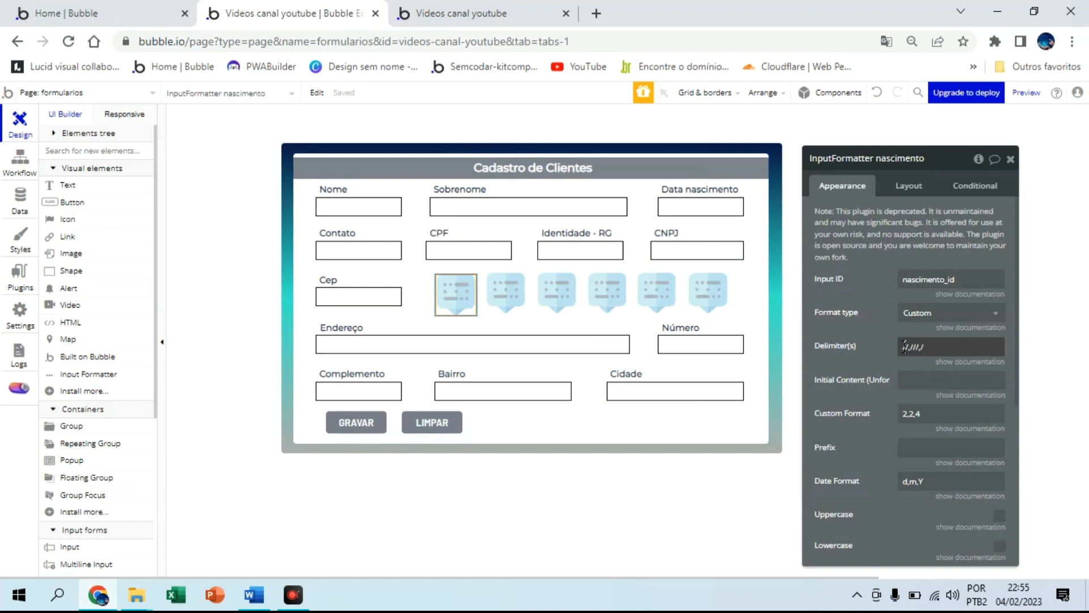
pyautogui.click(921, 407)
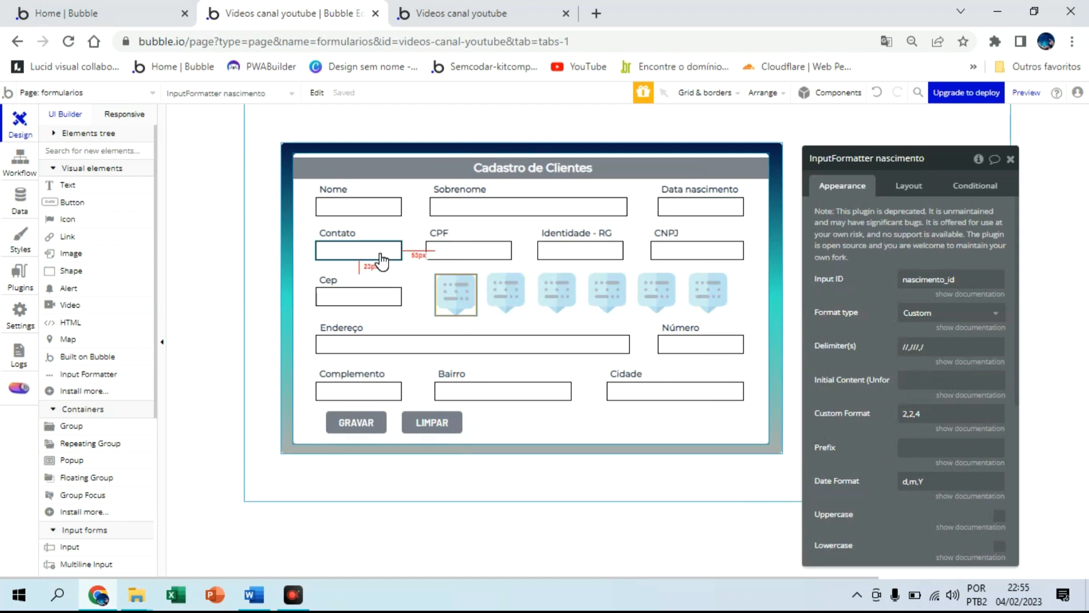
# Select the phone formatter, then the CPF formatter with custom format 3,3,3,2
pyautogui.click(500, 289)
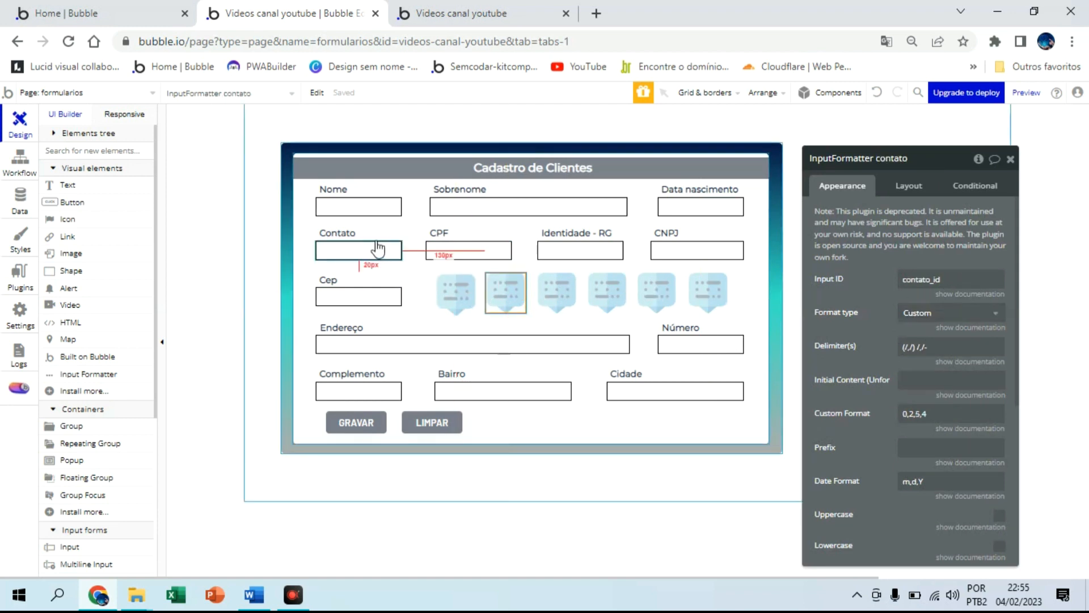
pyautogui.click(360, 245)
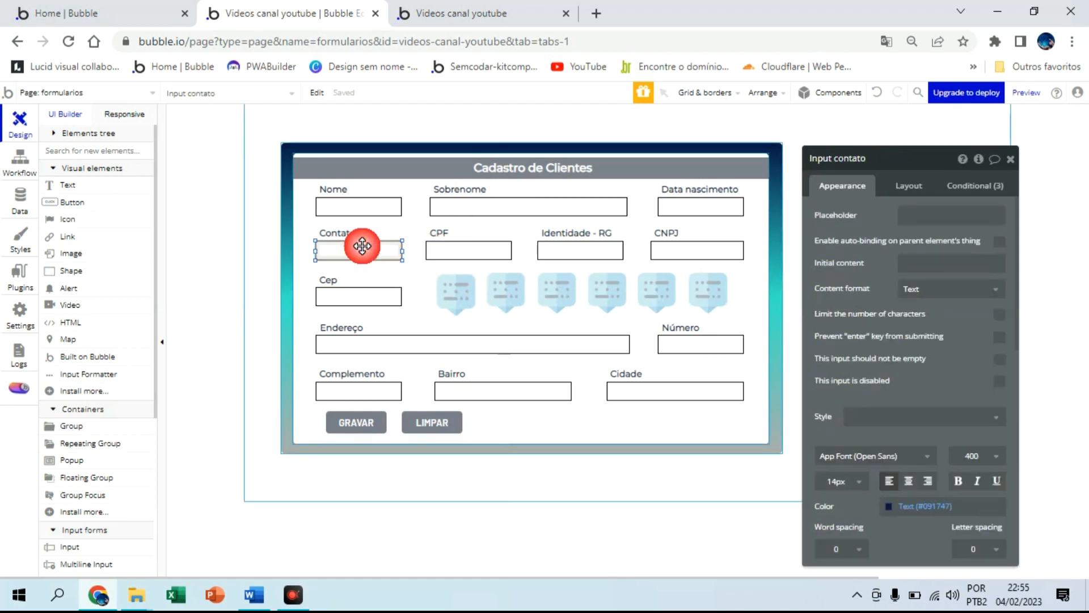
pyautogui.click(549, 286)
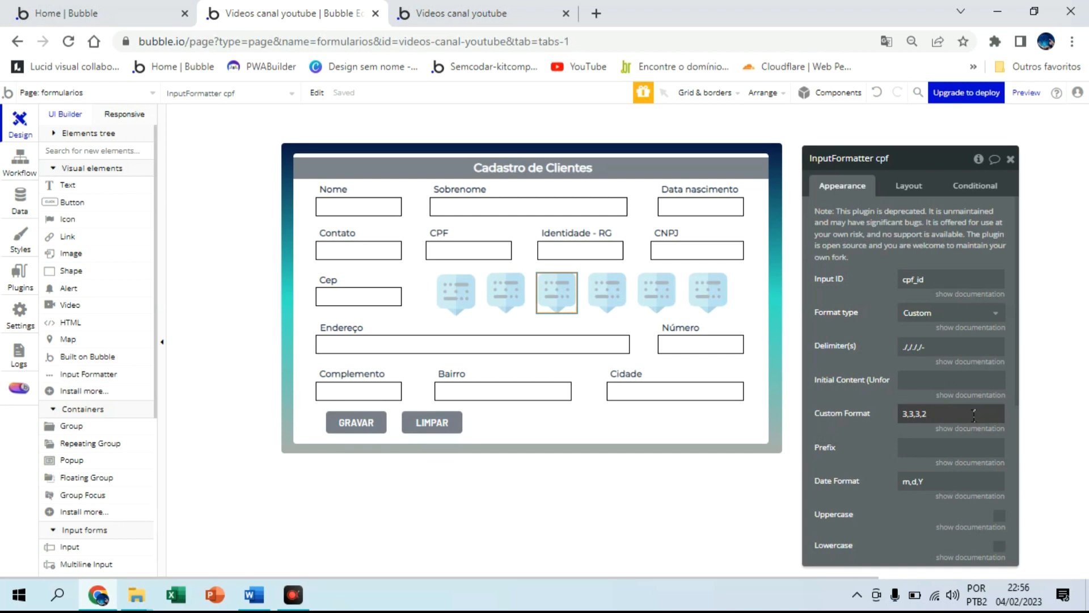
# On the live form, enter a sample CPF, birth date and phone number to verify their masks
pyautogui.click(491, 15)
pyautogui.click(353, 259)
pyautogui.write('165.165.')
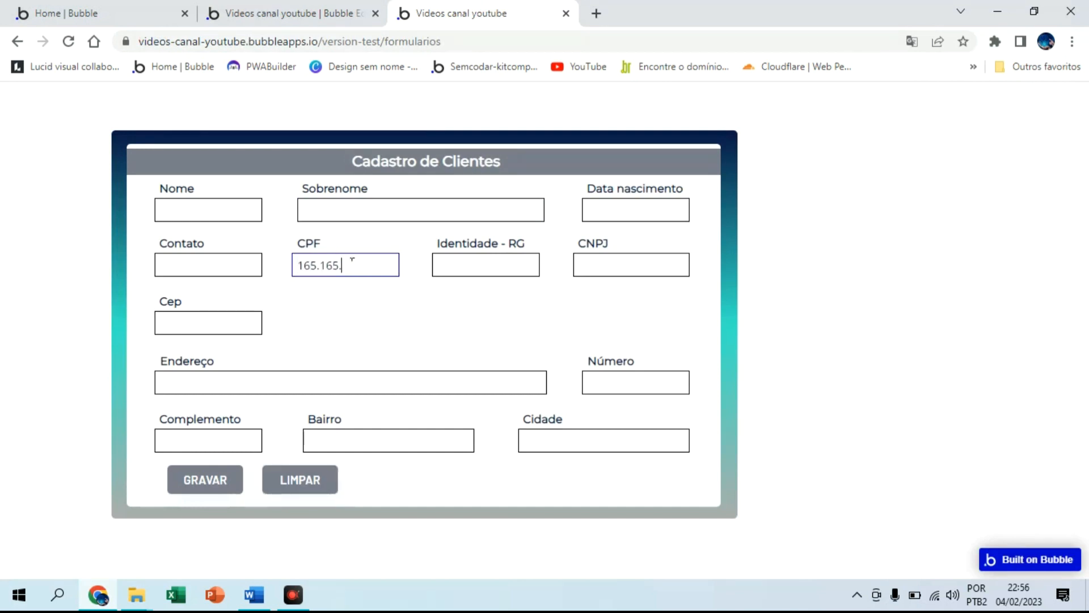
pyautogui.write('165-87')
pyautogui.click(634, 207)
pyautogui.write('01/01/2001')
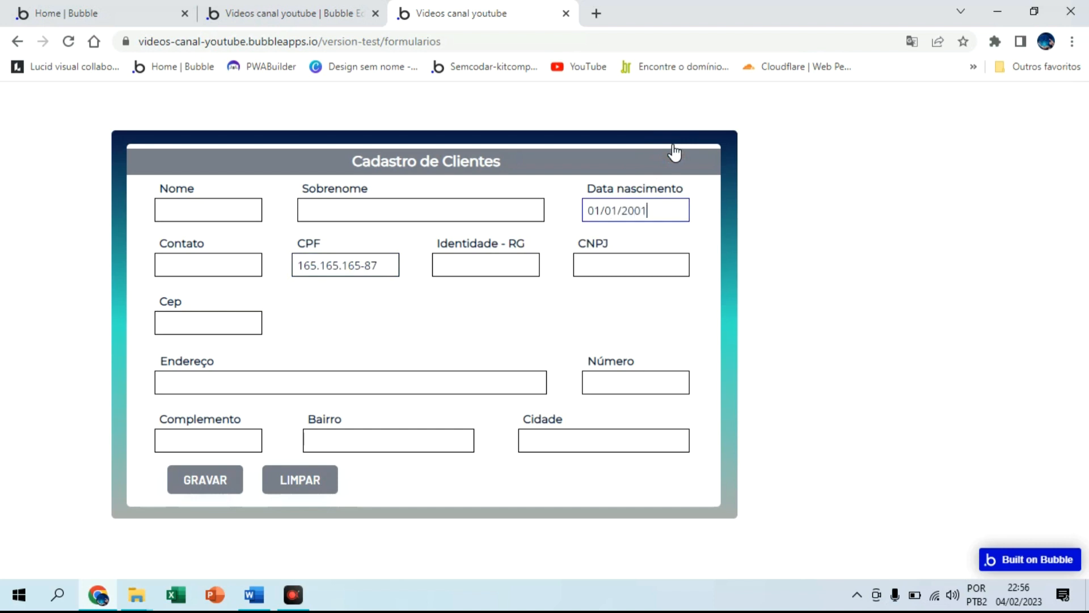
pyautogui.click(237, 257)
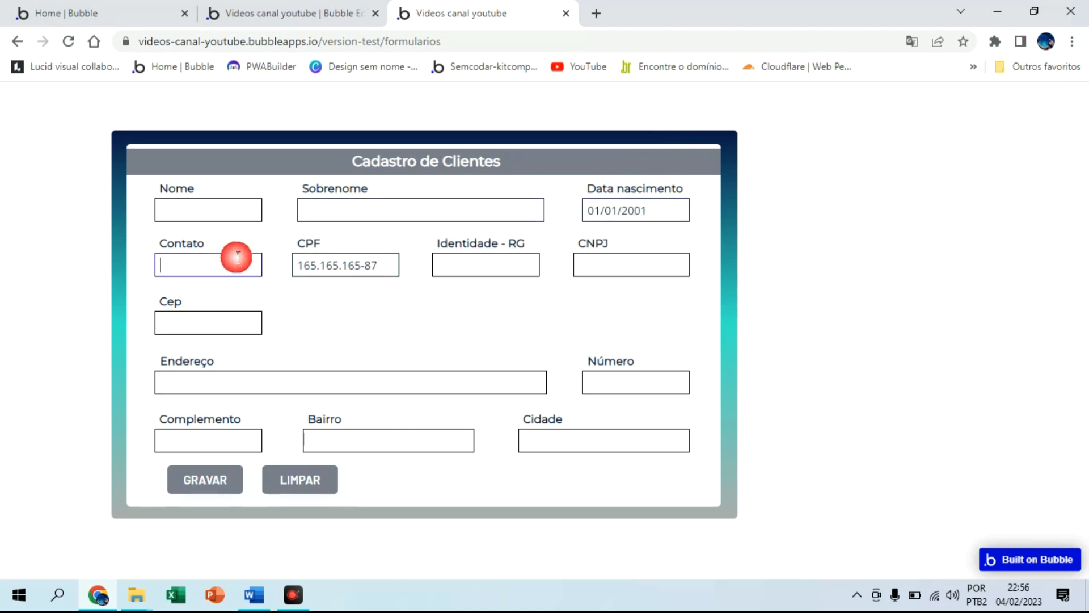
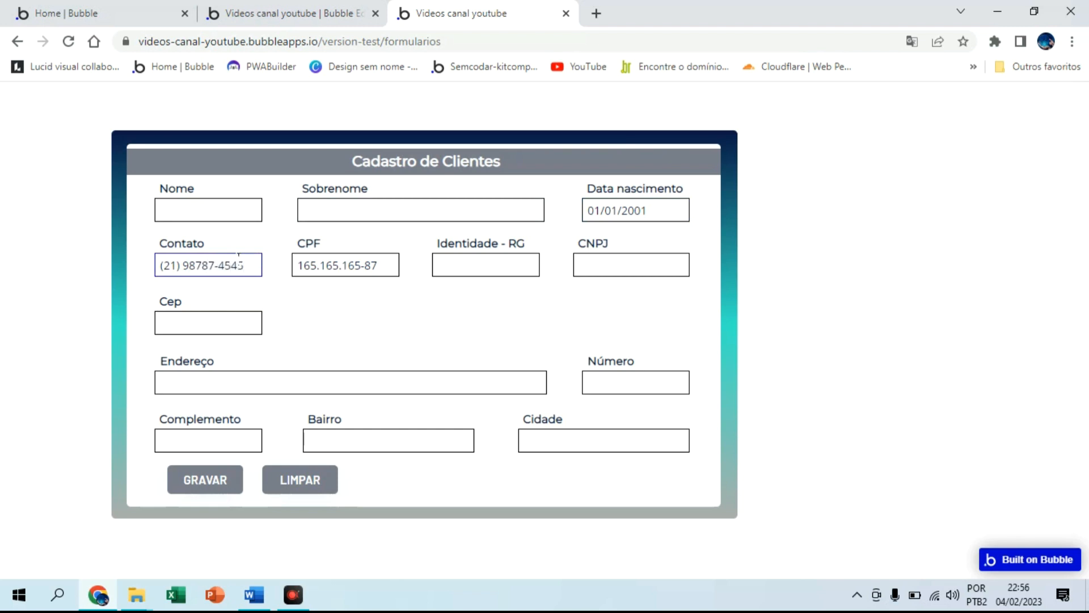
pyautogui.click(311, 327)
pyautogui.click(366, 18)
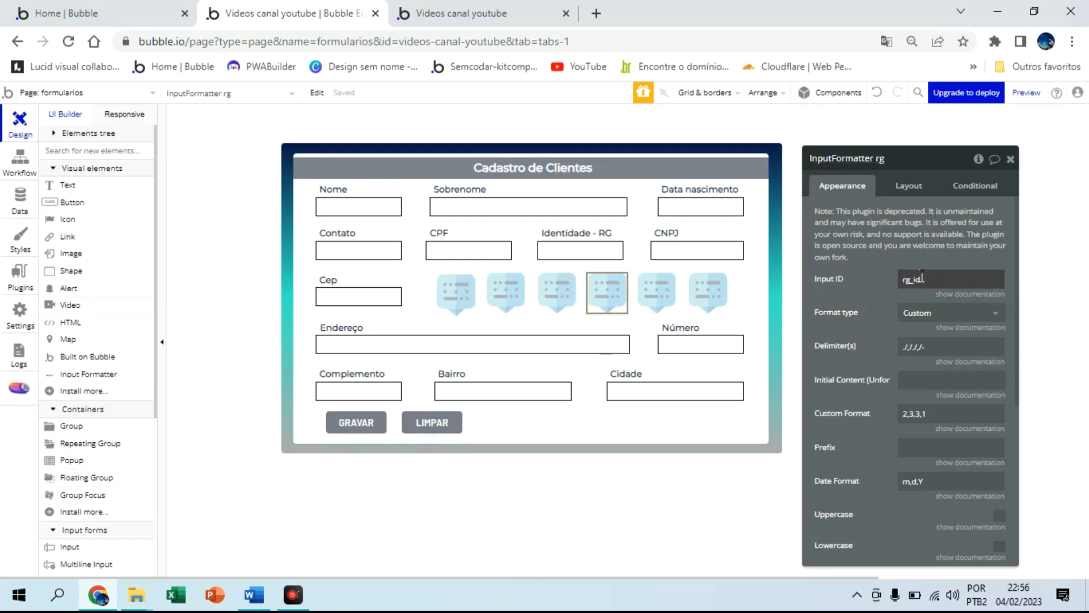
# Keep the RG formatter on Custom format type and check its delimiters and 2,3,3,1 format
pyautogui.click(948, 313)
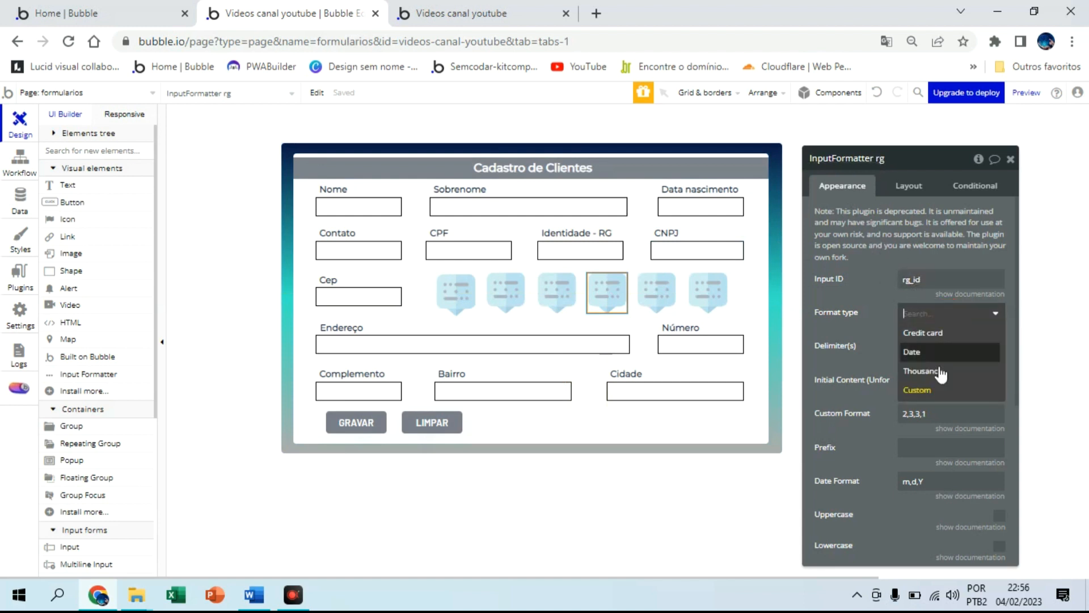
pyautogui.click(933, 392)
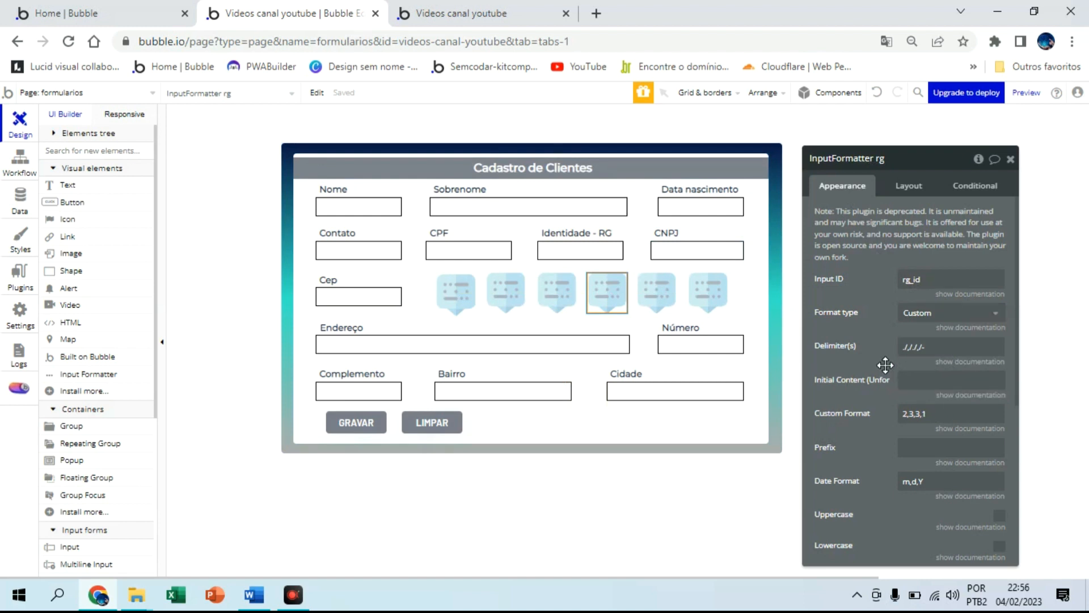
pyautogui.click(908, 348)
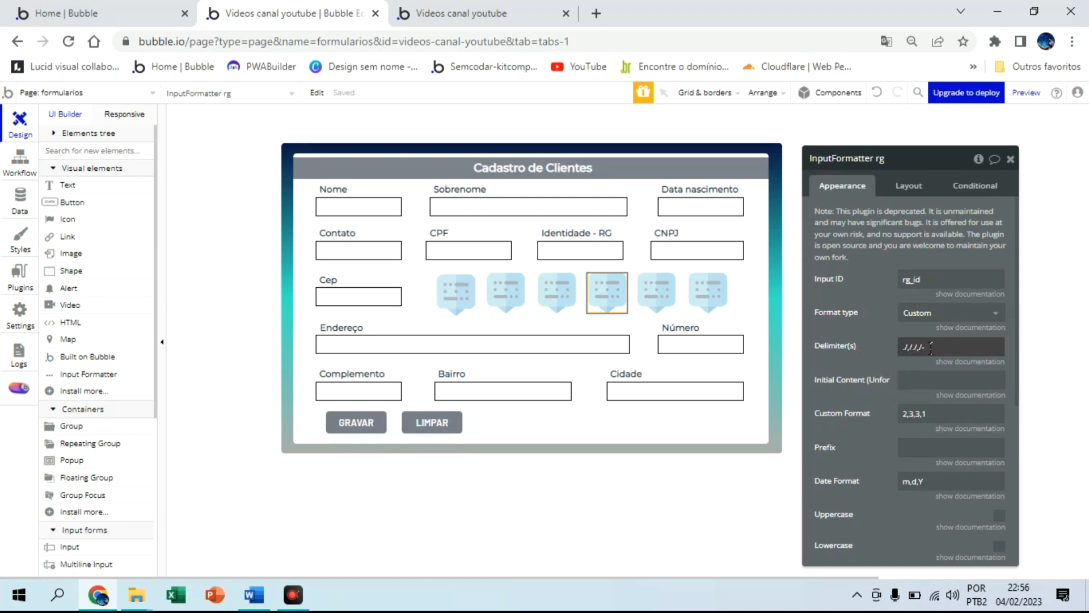
pyautogui.click(929, 417)
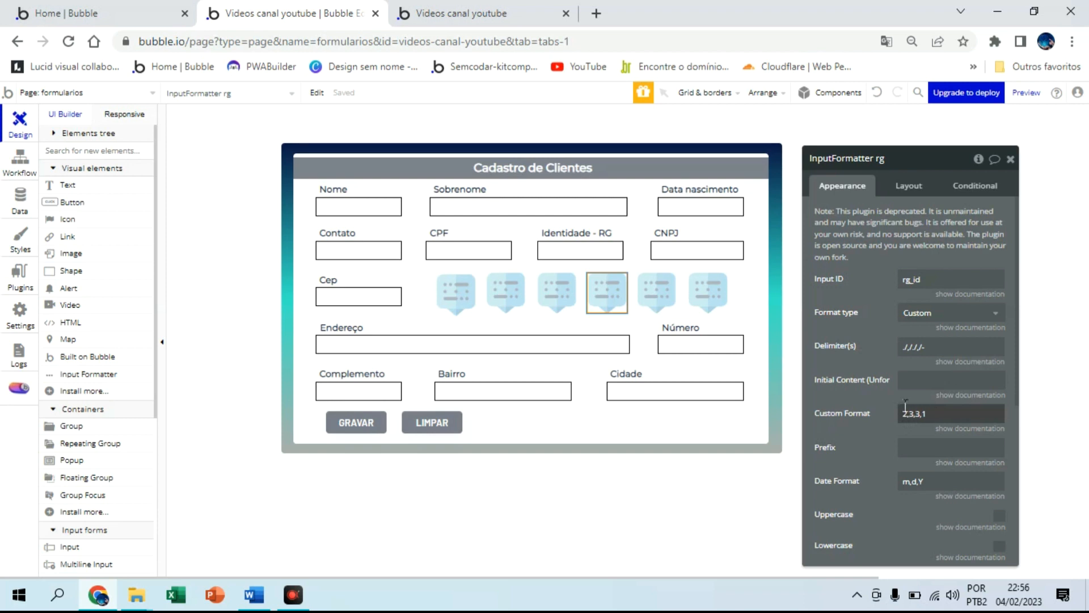
pyautogui.click(502, 12)
# Type a sample RG number into Identidade - RG to confirm the dots-and-hyphen mask
pyautogui.click(462, 268)
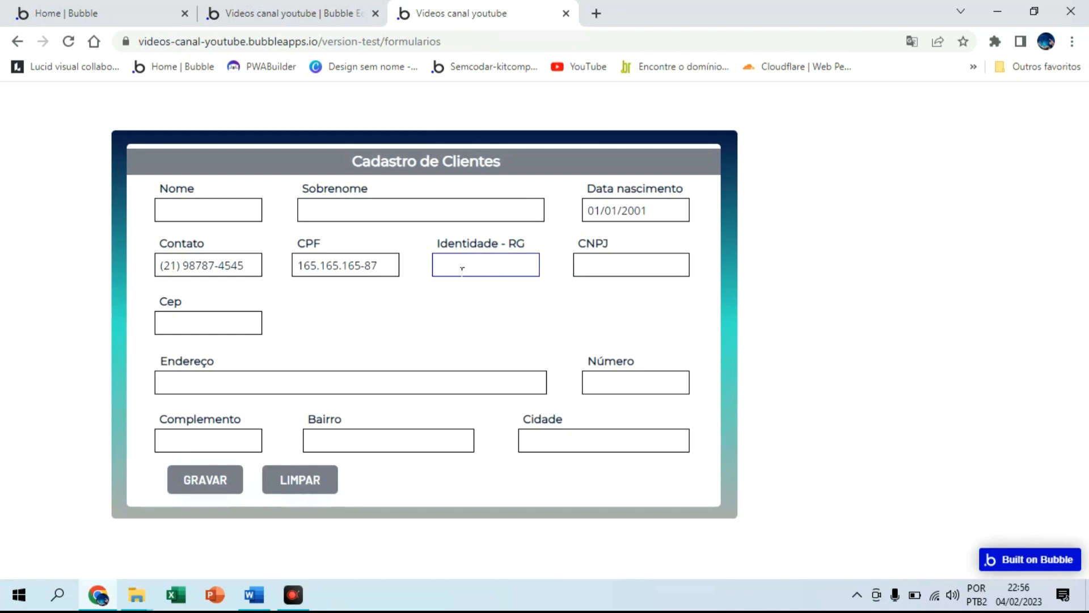
pyautogui.click(294, 13)
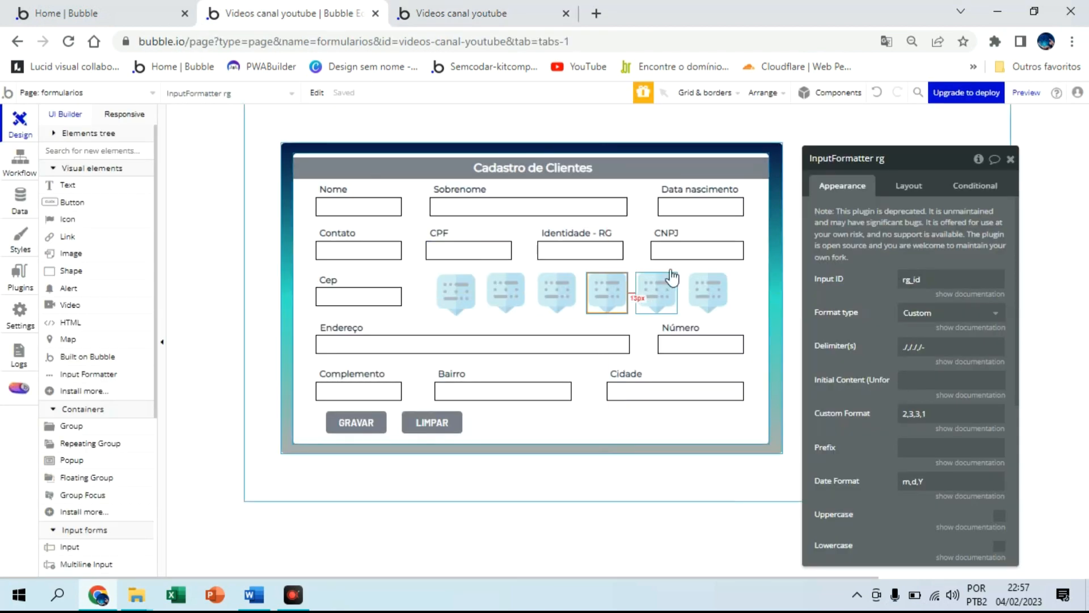
# Select the CNPJ input and view InputFormatter cnpj with custom format 2,3,3,4,2
pyautogui.click(677, 256)
pyautogui.click(653, 291)
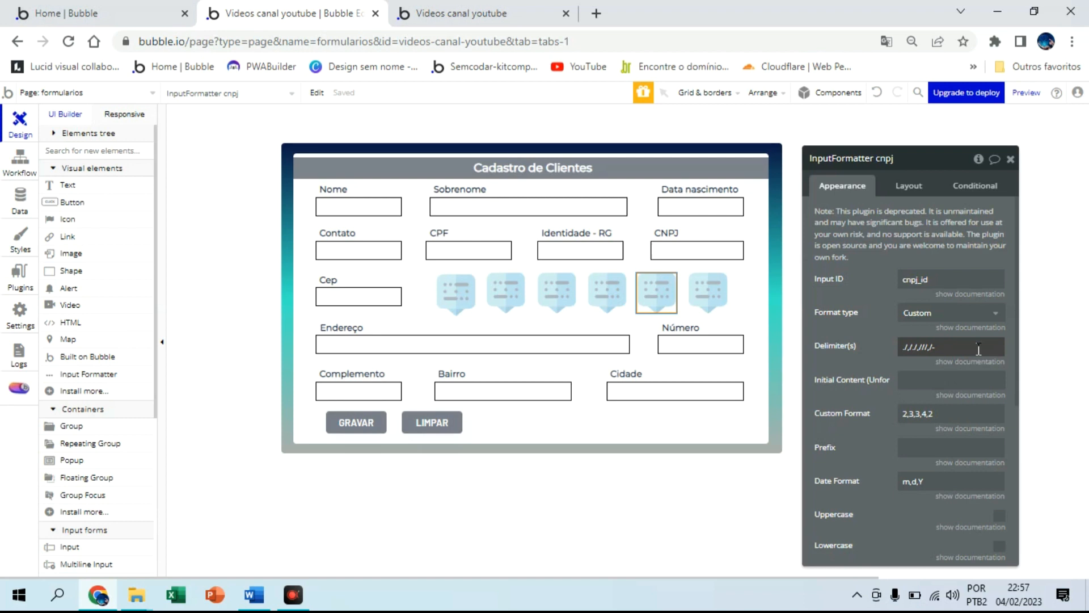
pyautogui.click(472, 13)
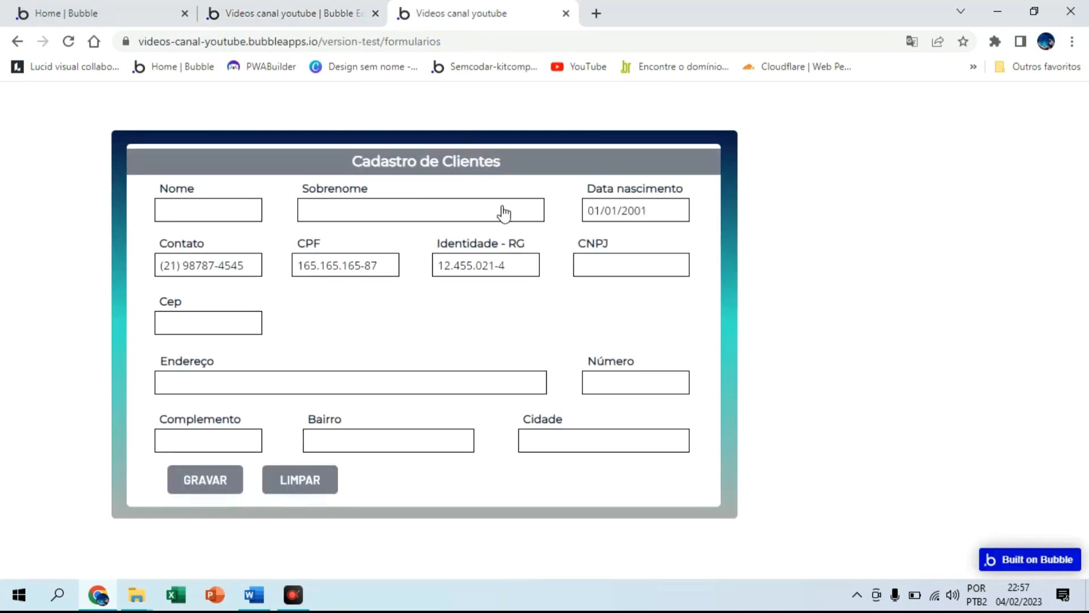
# Enter a sample CNPJ in the live form and verify the dots, slash and dash mask
pyautogui.click(623, 264)
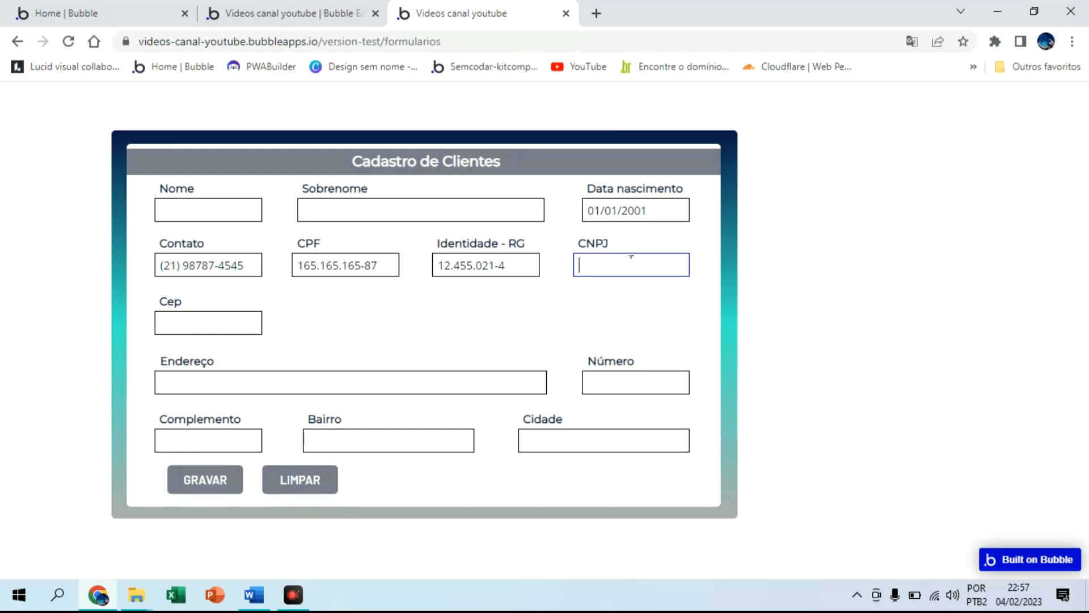
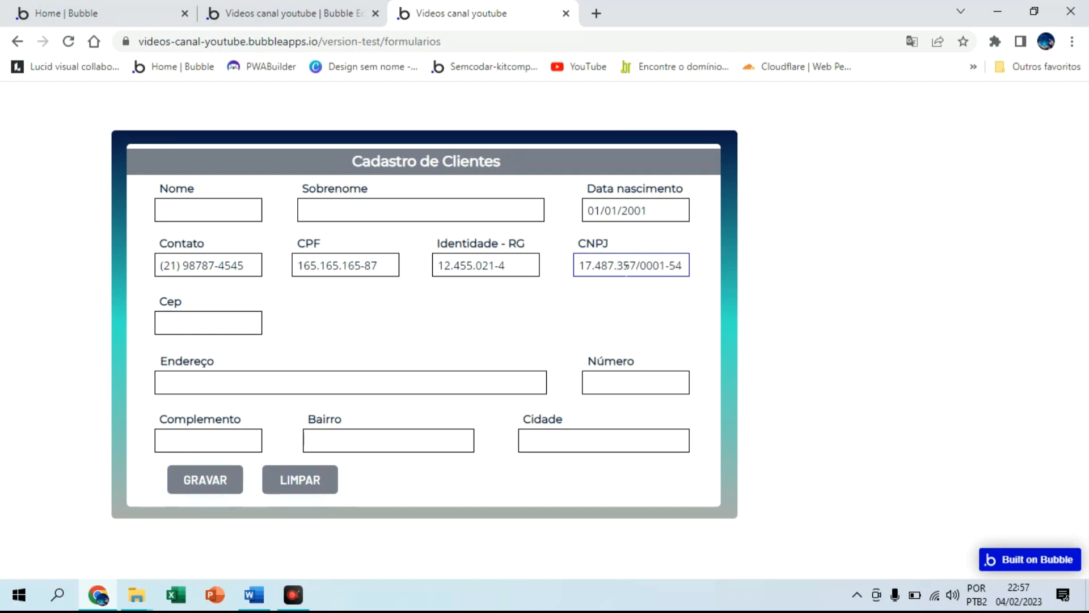
pyautogui.moveTo(683, 265); pyautogui.dragTo(571, 271)
pyautogui.click(586, 296)
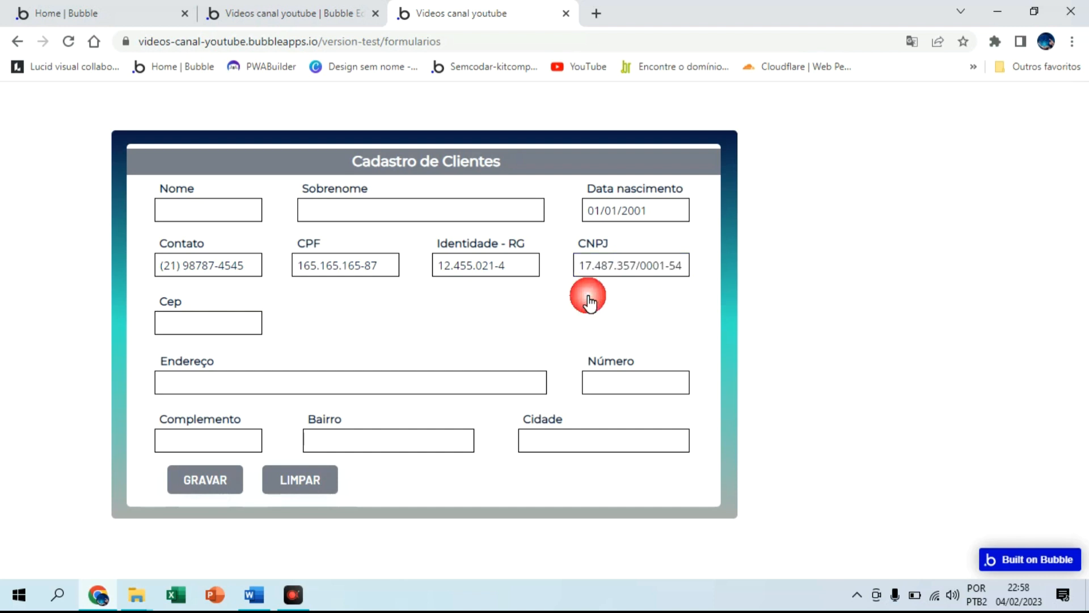
pyautogui.click(238, 317)
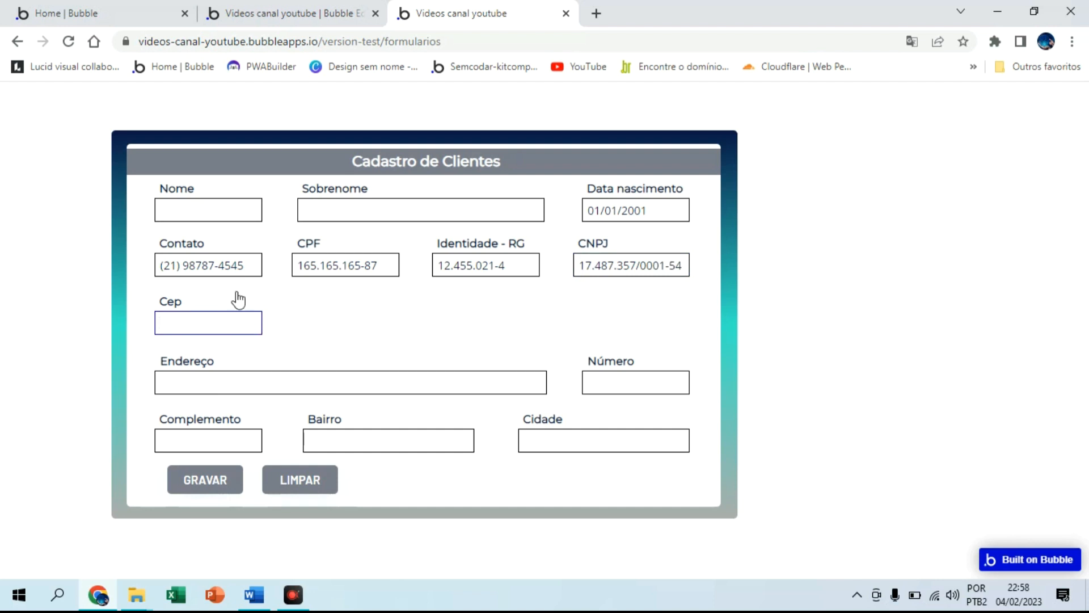
pyautogui.moveTo(286, 7)
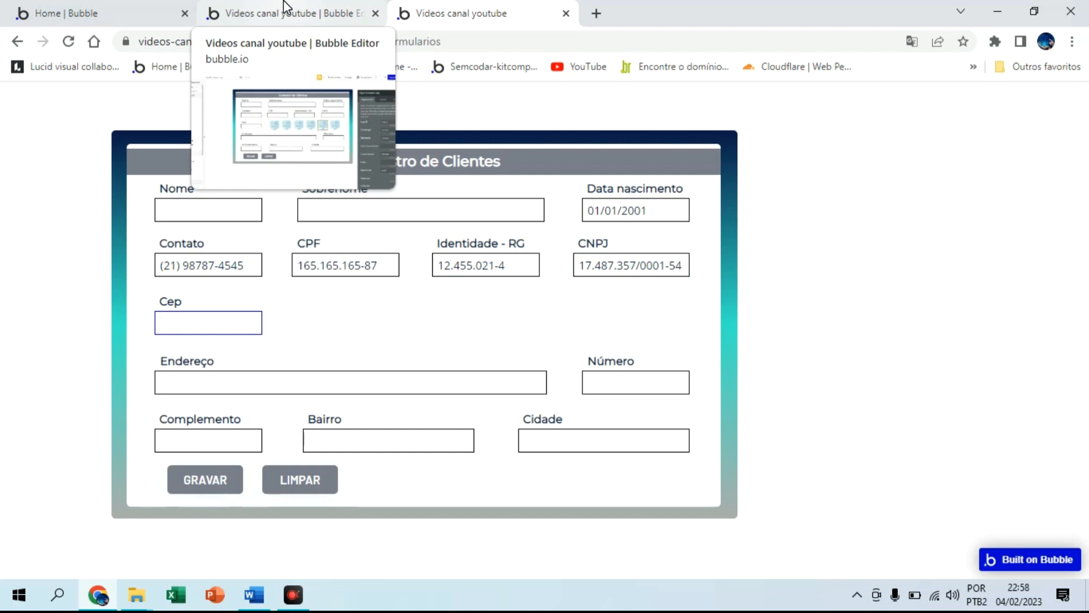
pyautogui.click(287, 8)
# Give the cep input formatter a '-' delimiter, then focus the preview's Cep field
pyautogui.click(709, 301)
pyautogui.click(915, 343)
pyautogui.write('-')
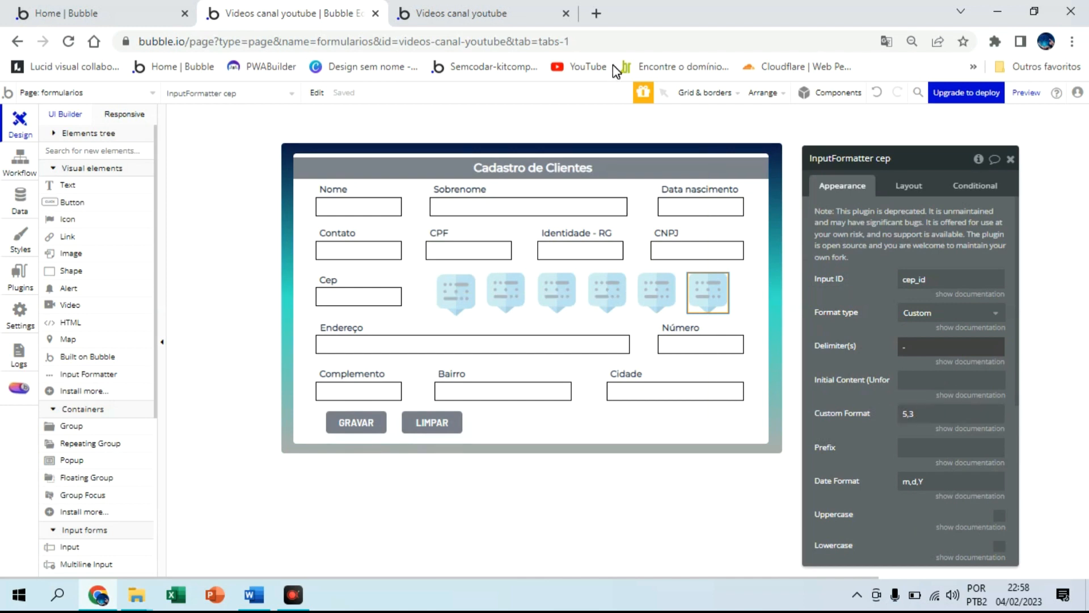
pyautogui.click(513, 8)
pyautogui.click(241, 325)
# Enter CEP 25087-150, check the hyphen formatting across the other fields, and submit with GRAVAR
pyautogui.write('2508')
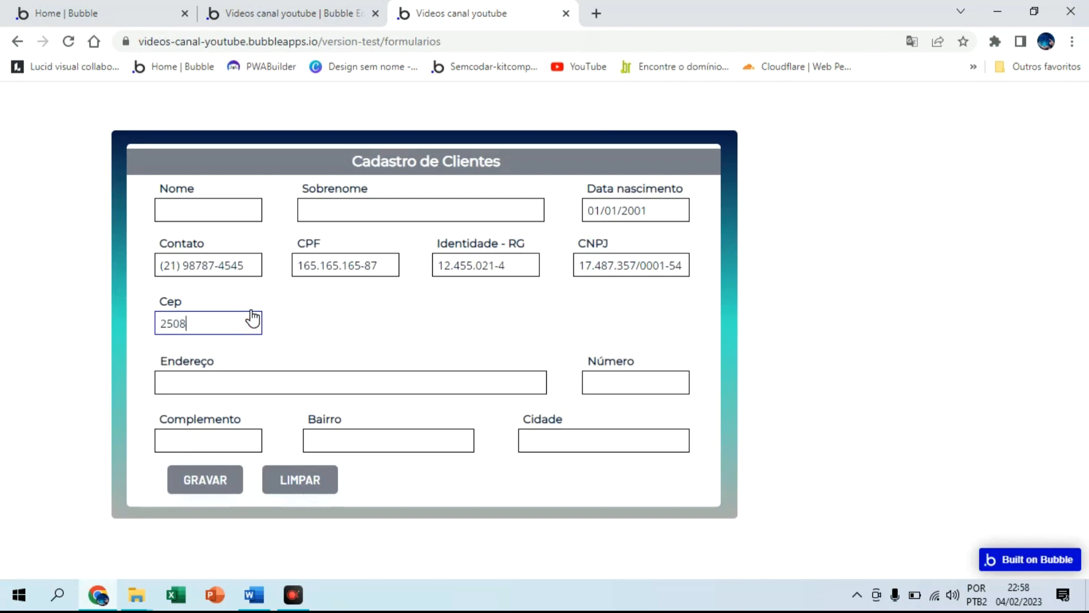
pyautogui.write('7-150')
pyautogui.click(301, 321)
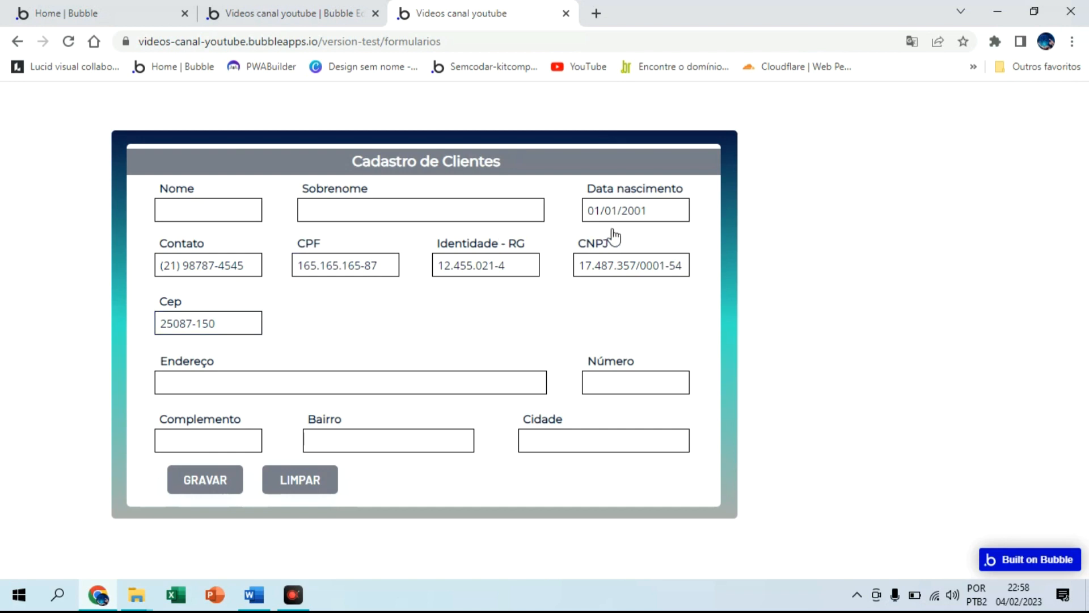
pyautogui.click(669, 202)
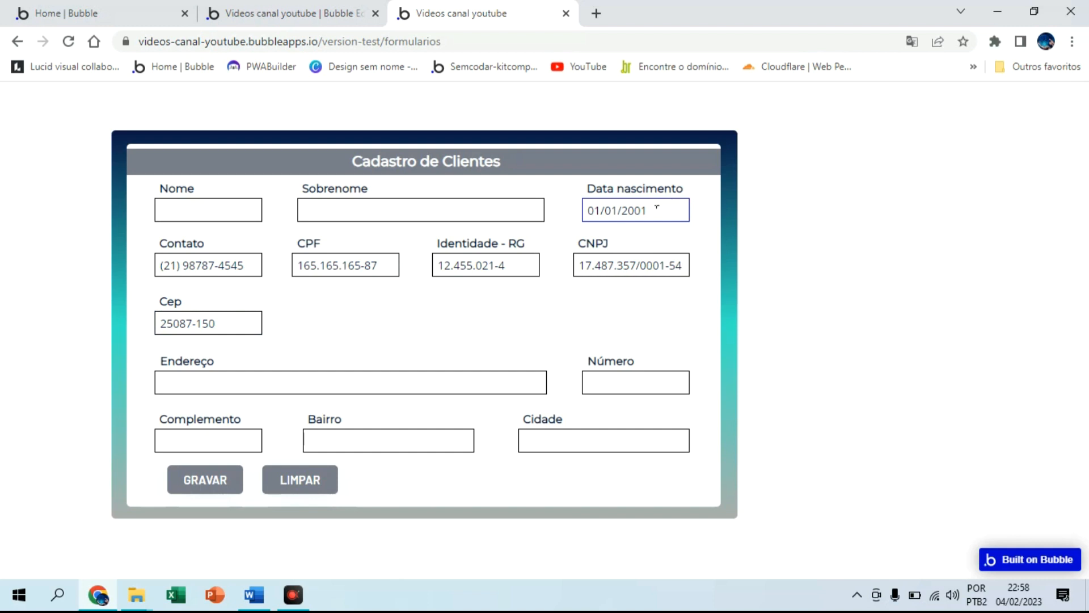
pyautogui.click(250, 266)
pyautogui.click(295, 257)
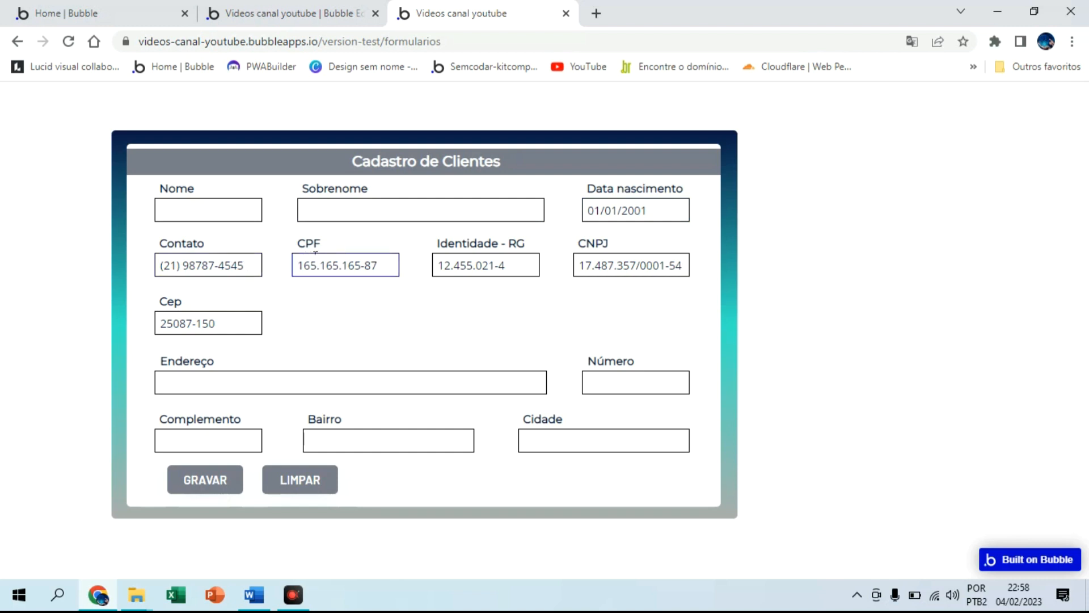
pyautogui.click(473, 256)
pyautogui.click(605, 260)
pyautogui.click(612, 438)
pyautogui.click(211, 480)
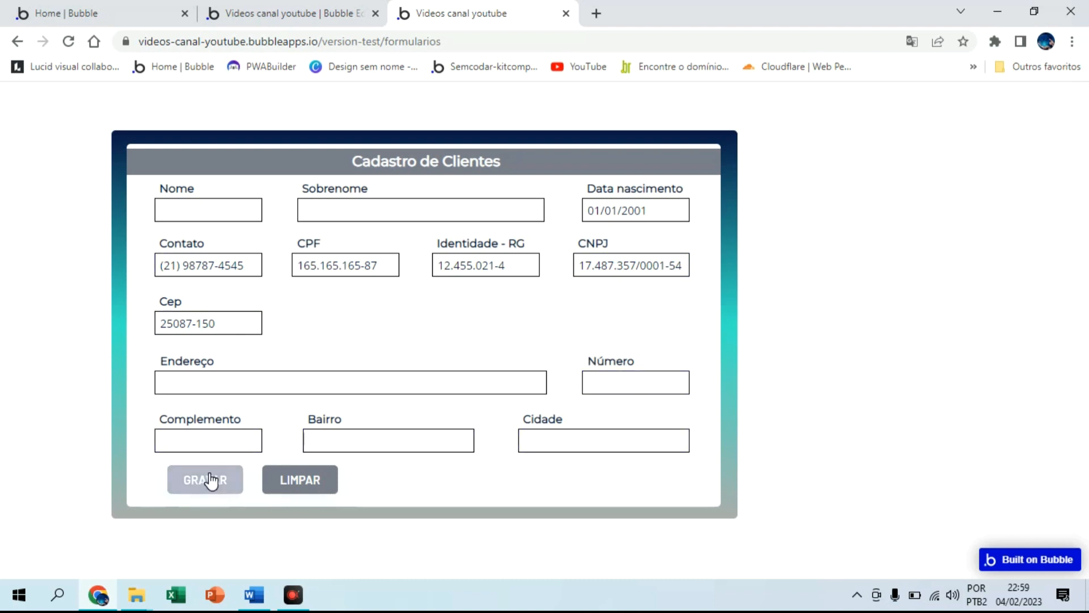
pyautogui.click(293, 476)
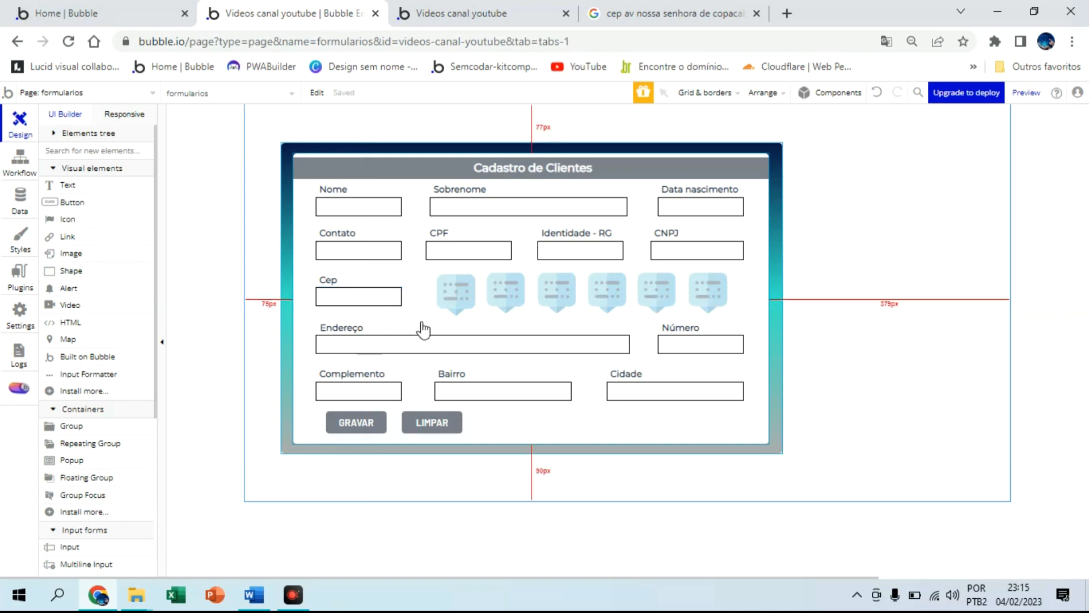
# Set Endereço's initial content to ViaCEP get CEP info's logradouro, with cep = Input cep's value
pyautogui.click(420, 344)
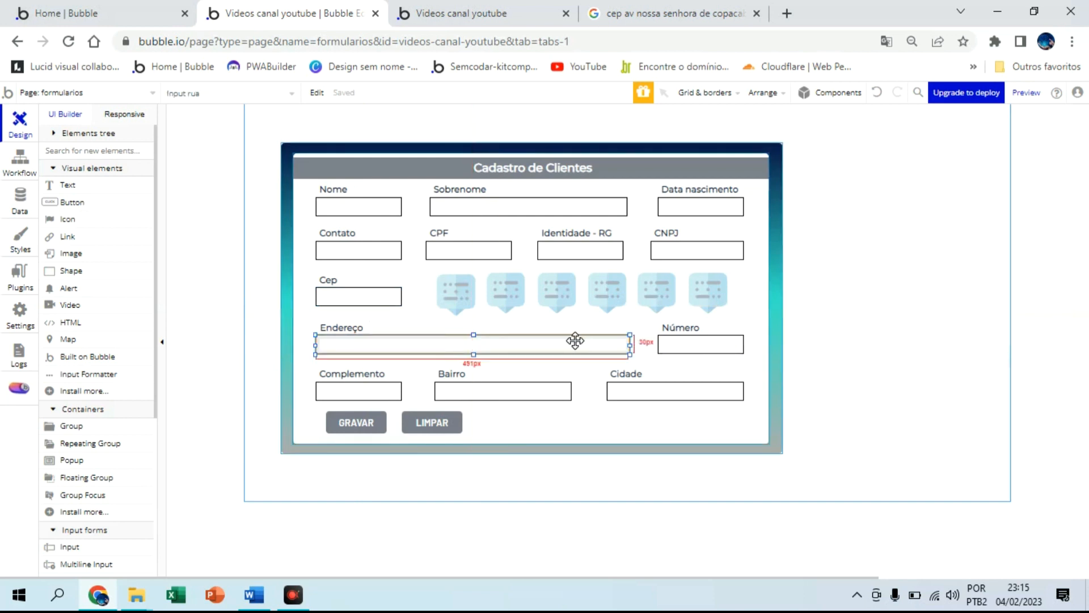
pyautogui.doubleClick(578, 340)
pyautogui.click(948, 261)
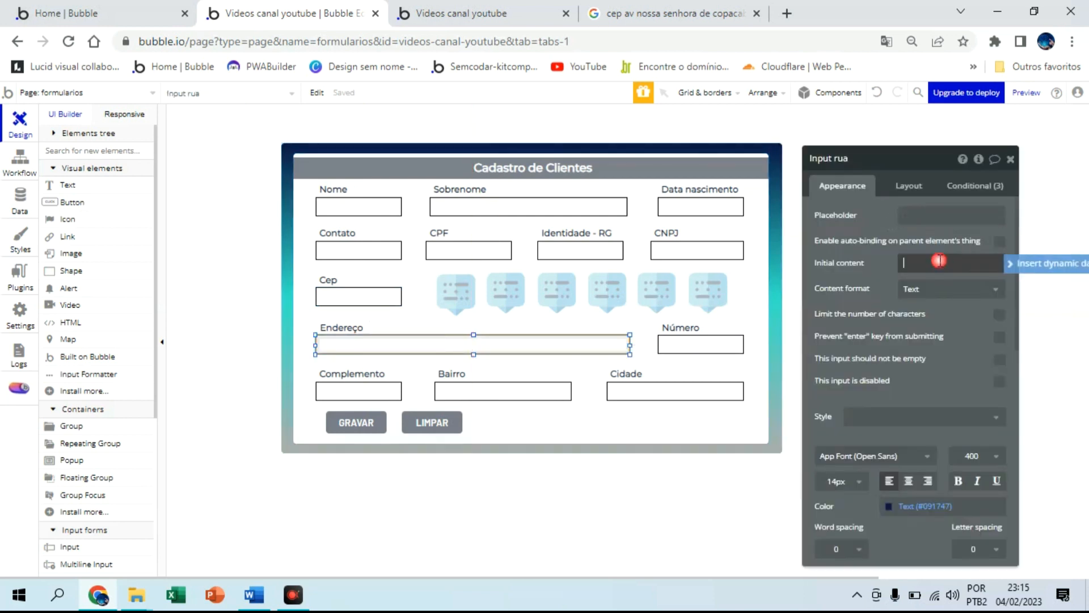
pyautogui.click(1041, 266)
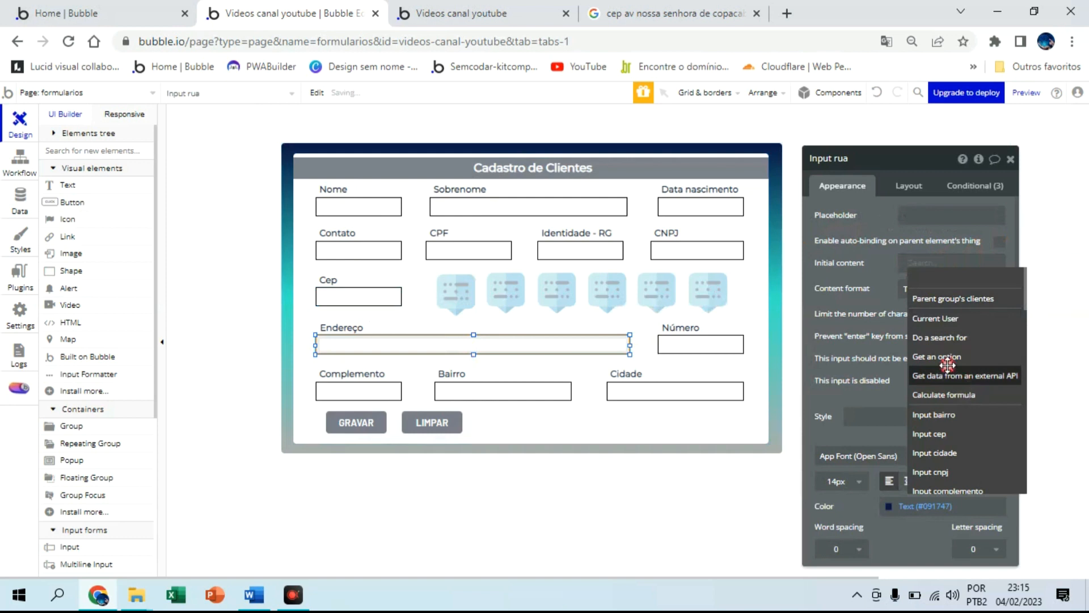
pyautogui.click(951, 375)
pyautogui.click(715, 208)
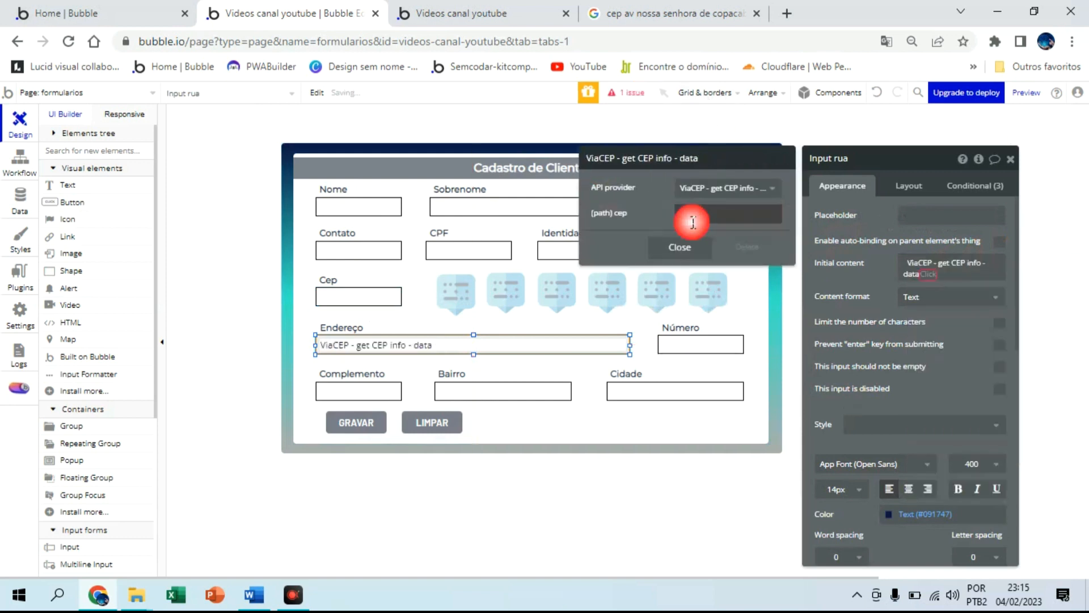
pyautogui.click(709, 215)
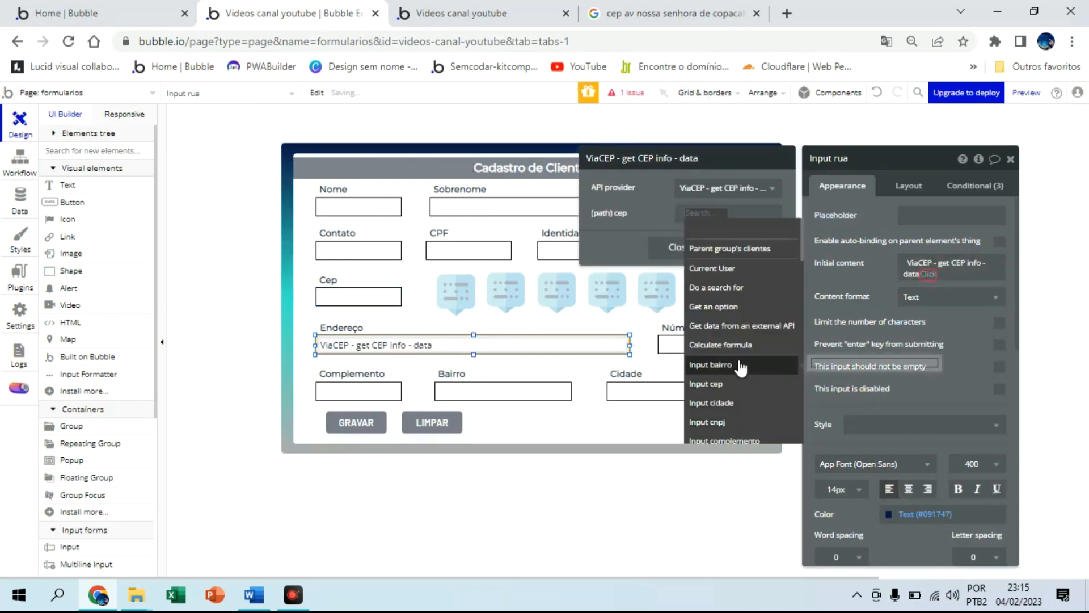
pyautogui.click(738, 384)
pyautogui.click(735, 229)
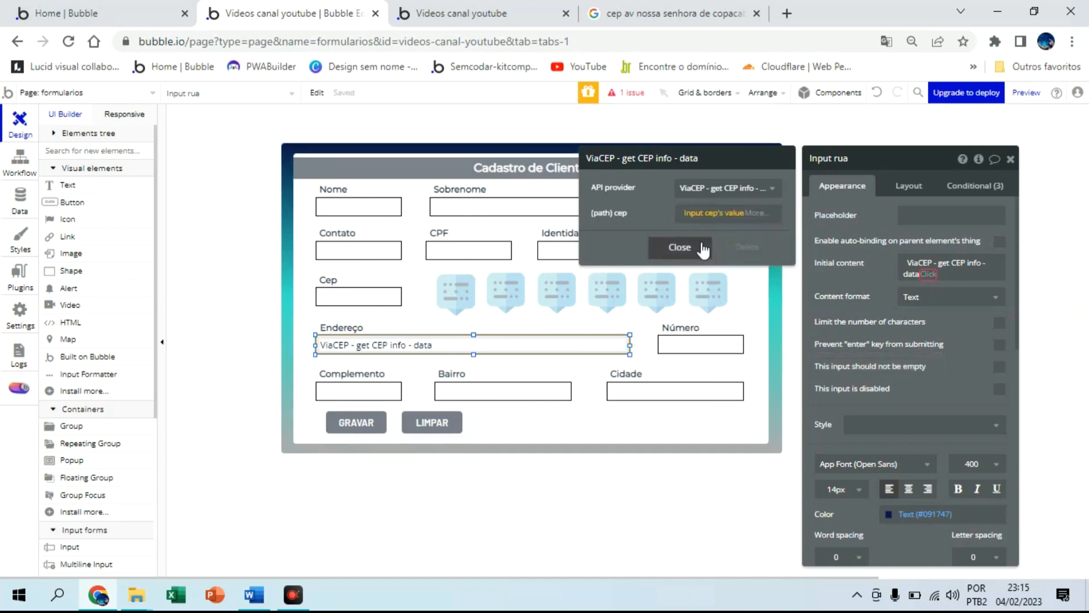
pyautogui.click(701, 247)
pyautogui.click(959, 309)
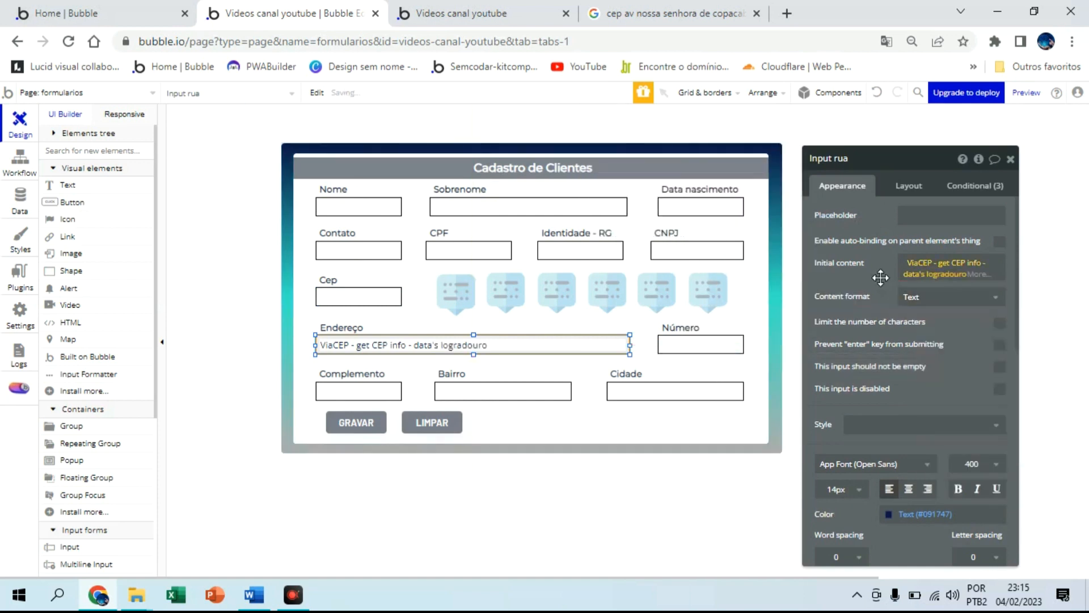
pyautogui.click(531, 385)
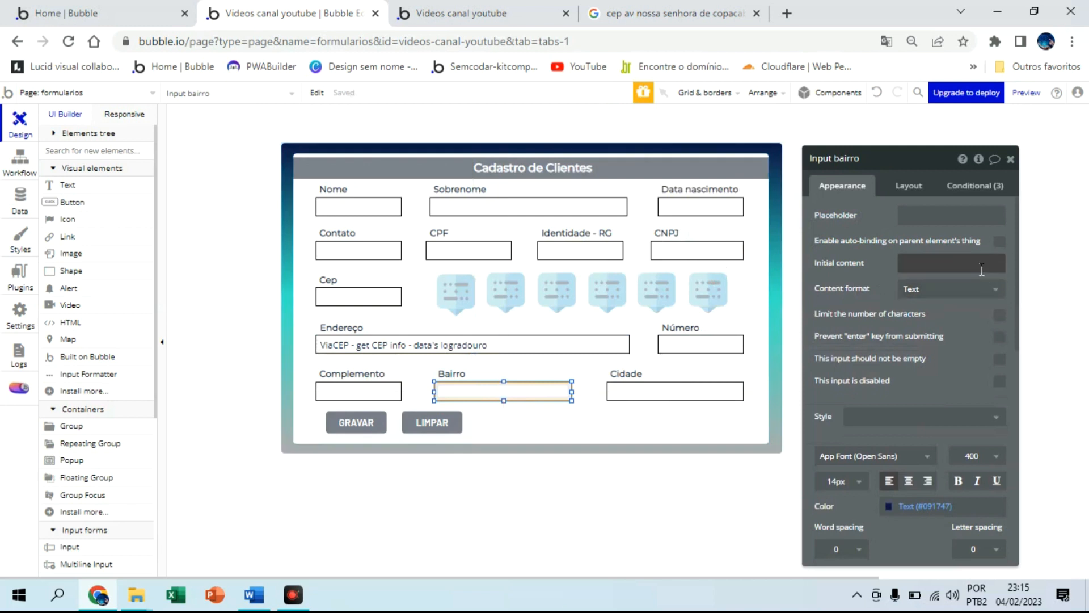
# Set Bairro's initial content to ViaCEP get CEP info's bairro, using Input cep's value
pyautogui.click(999, 262)
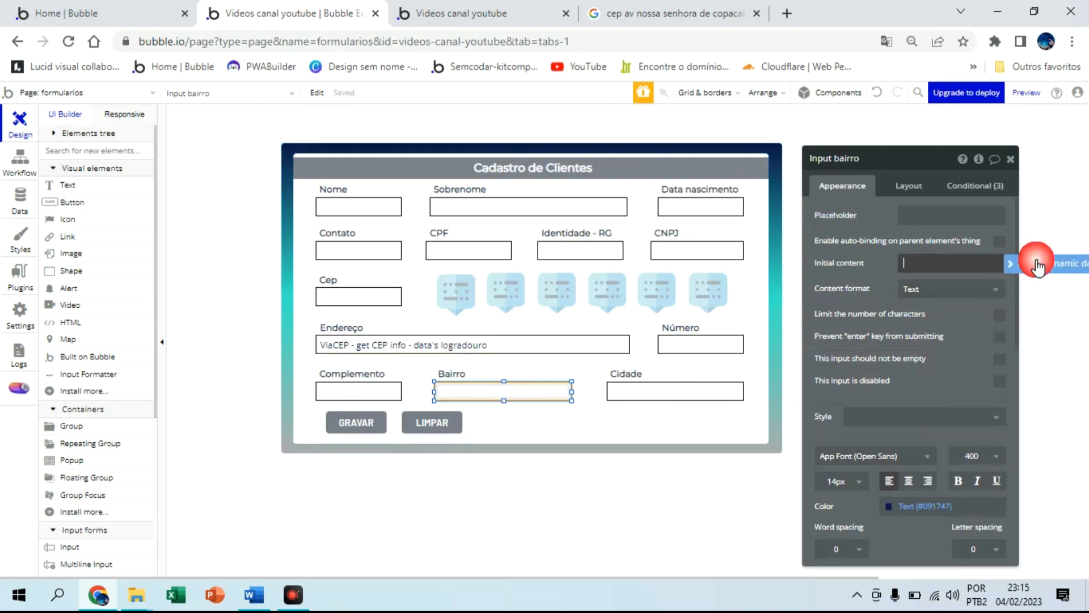
pyautogui.click(1013, 381)
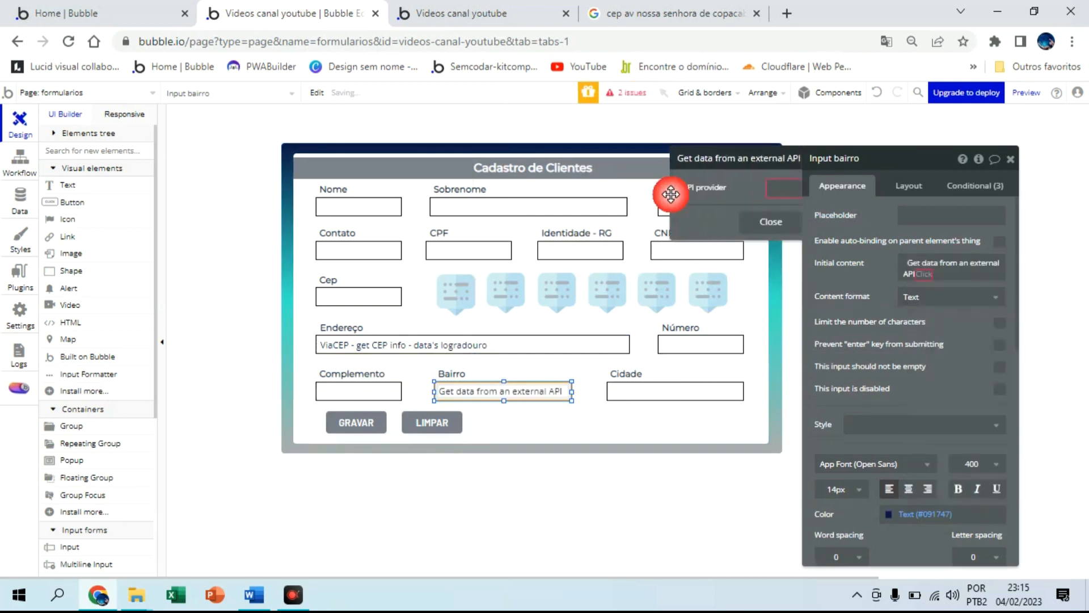
pyautogui.click(723, 188)
pyautogui.click(703, 210)
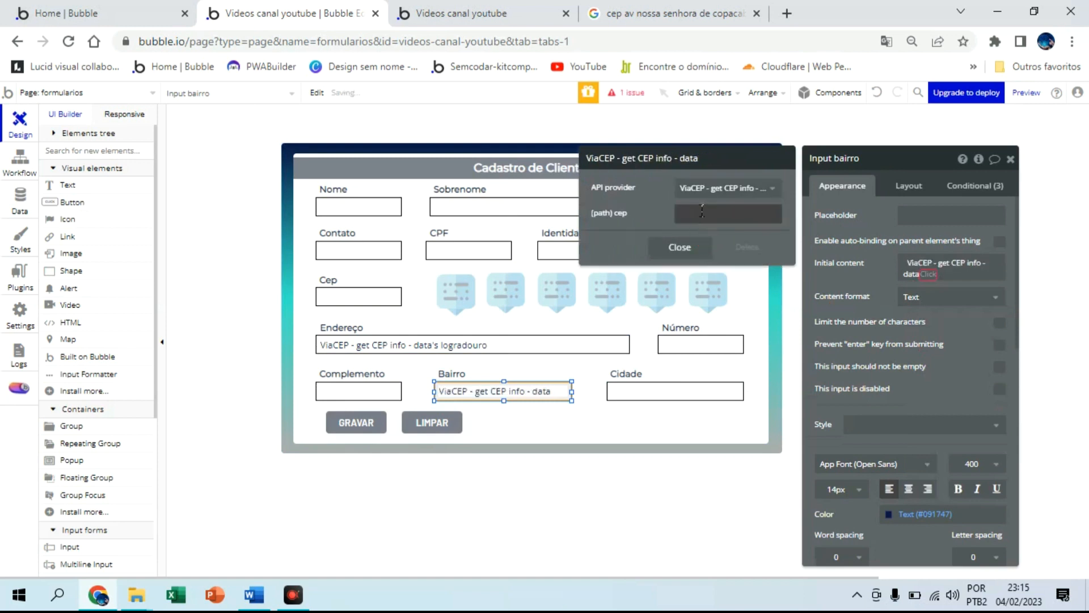
pyautogui.click(726, 213)
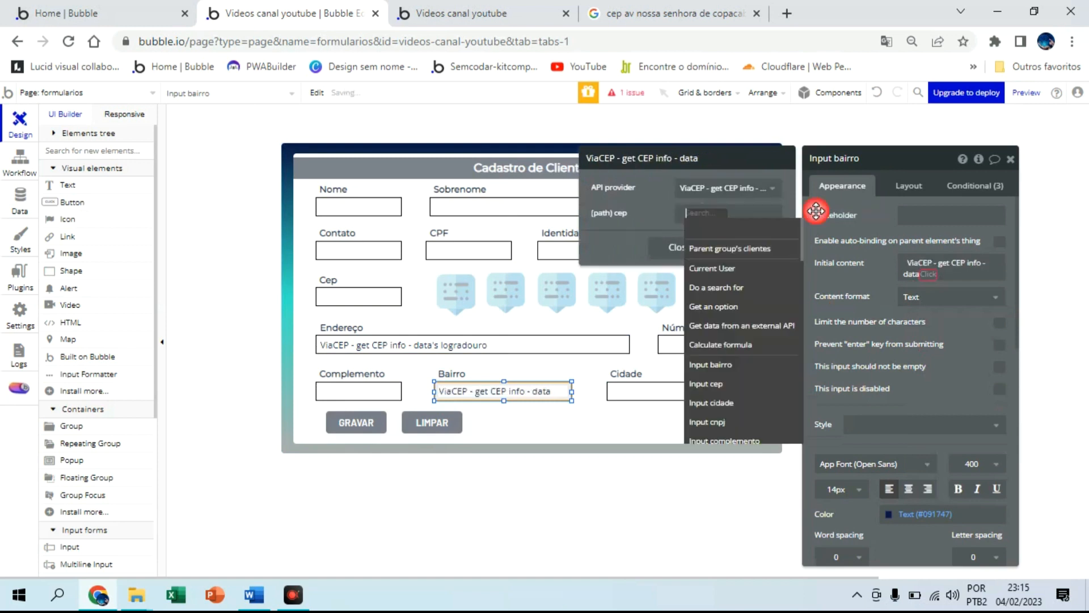
pyautogui.click(740, 384)
pyautogui.click(750, 232)
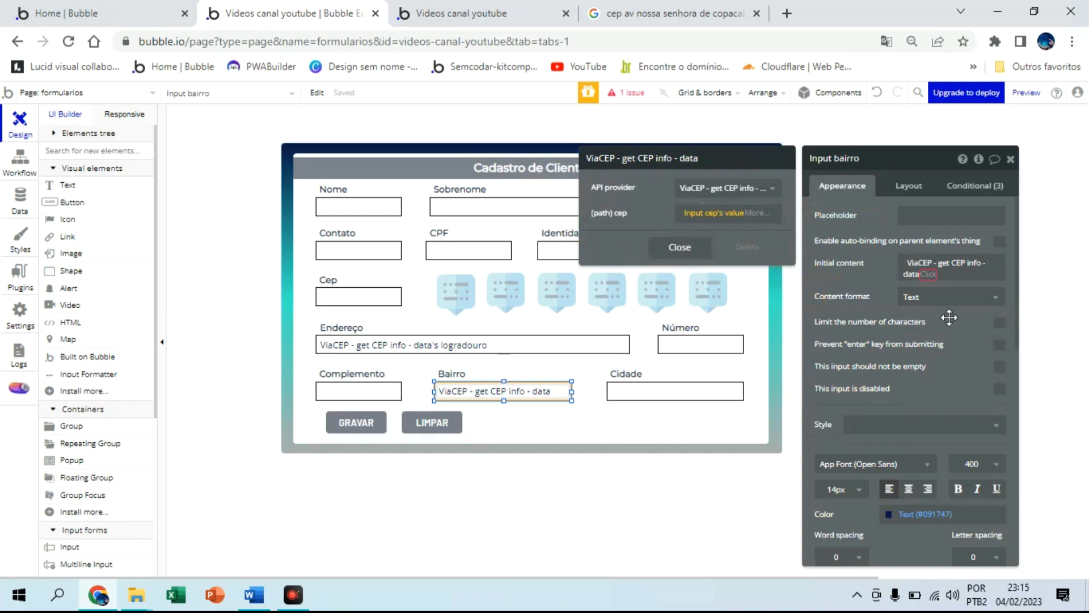
pyautogui.click(680, 248)
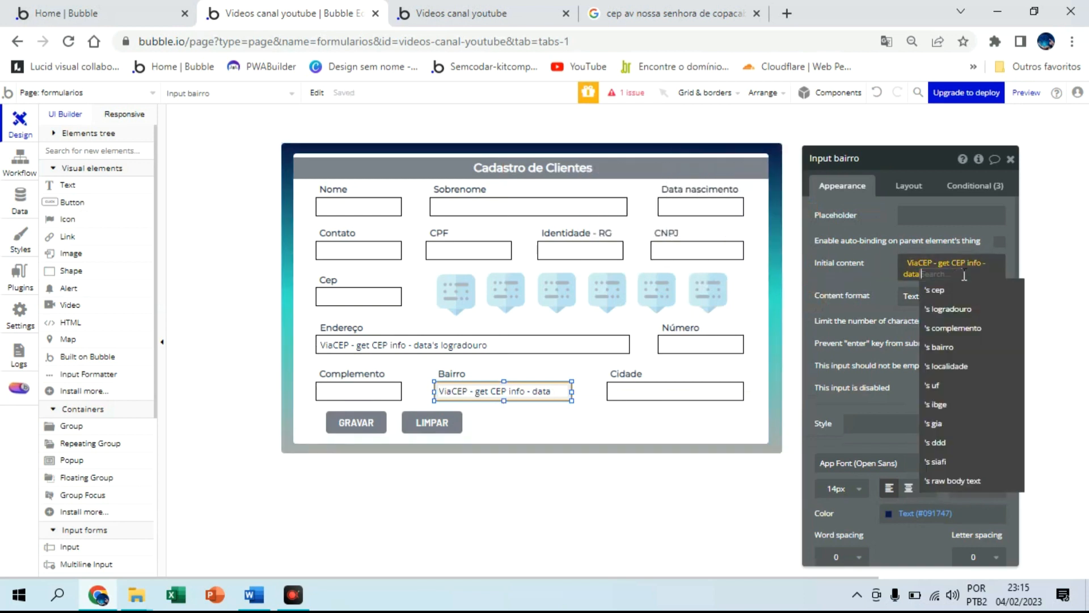
pyautogui.click(930, 345)
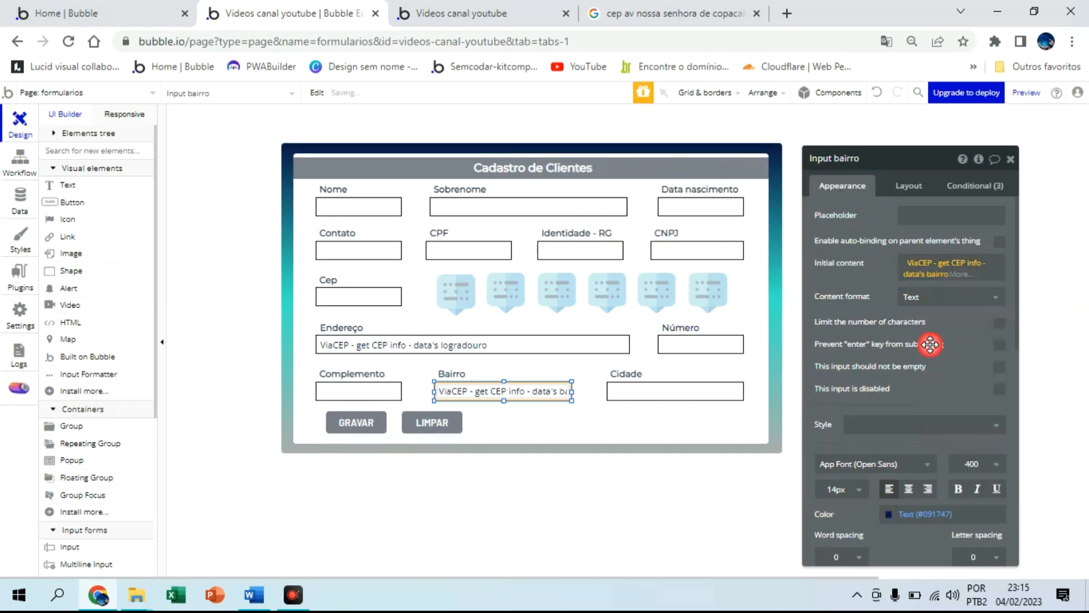
# Set Cidade's initial content to ViaCEP get CEP info's localidade, using Input cep's value
pyautogui.click(700, 387)
pyautogui.click(945, 263)
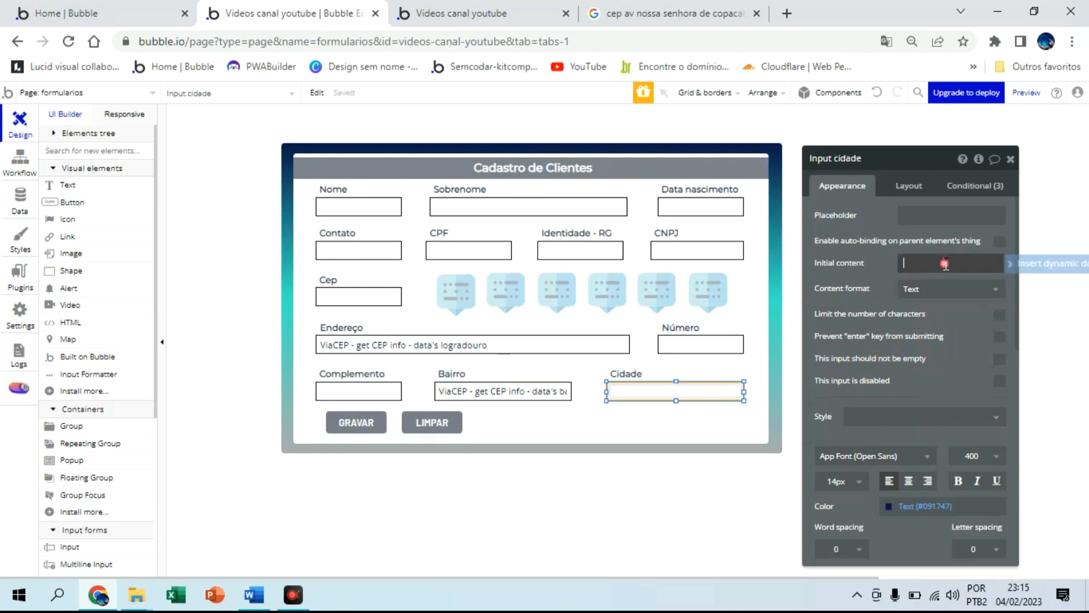
pyautogui.click(1049, 264)
pyautogui.click(974, 375)
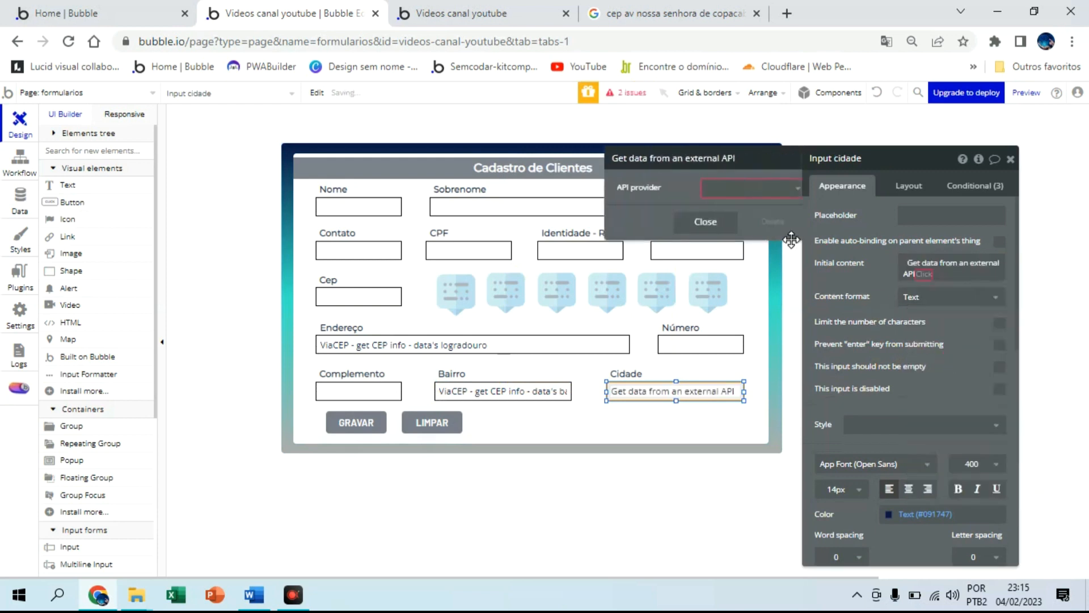
pyautogui.click(748, 190)
pyautogui.click(754, 208)
pyautogui.click(696, 212)
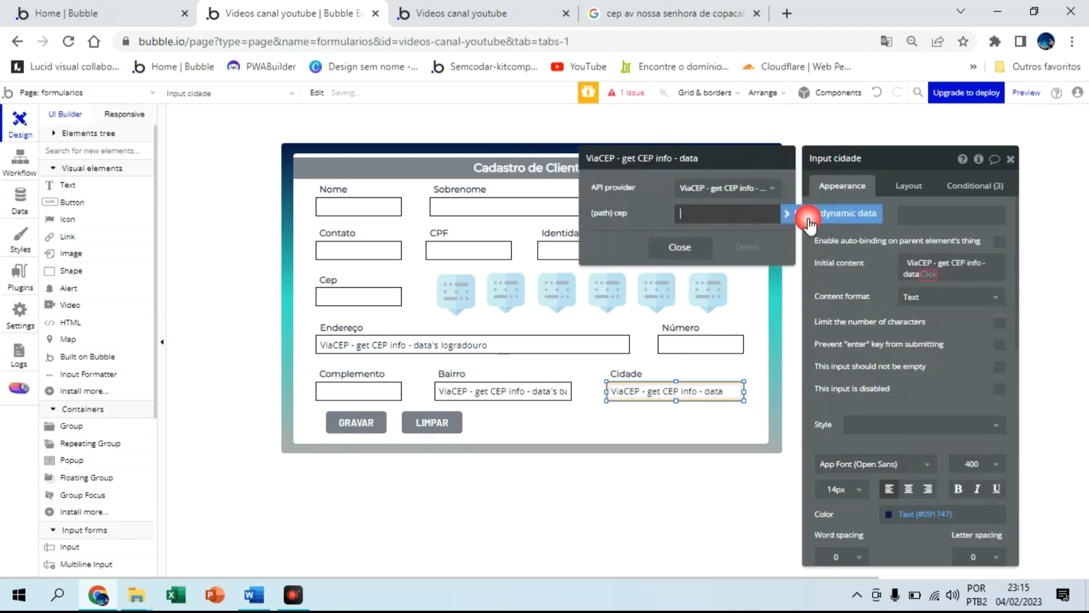
pyautogui.click(806, 218)
pyautogui.click(730, 386)
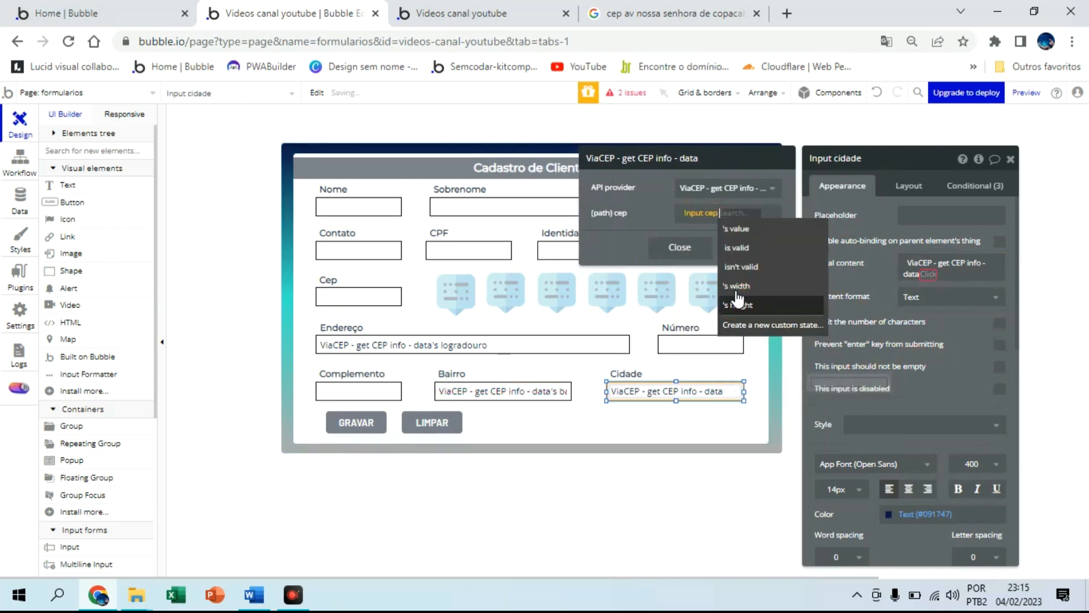
pyautogui.click(732, 233)
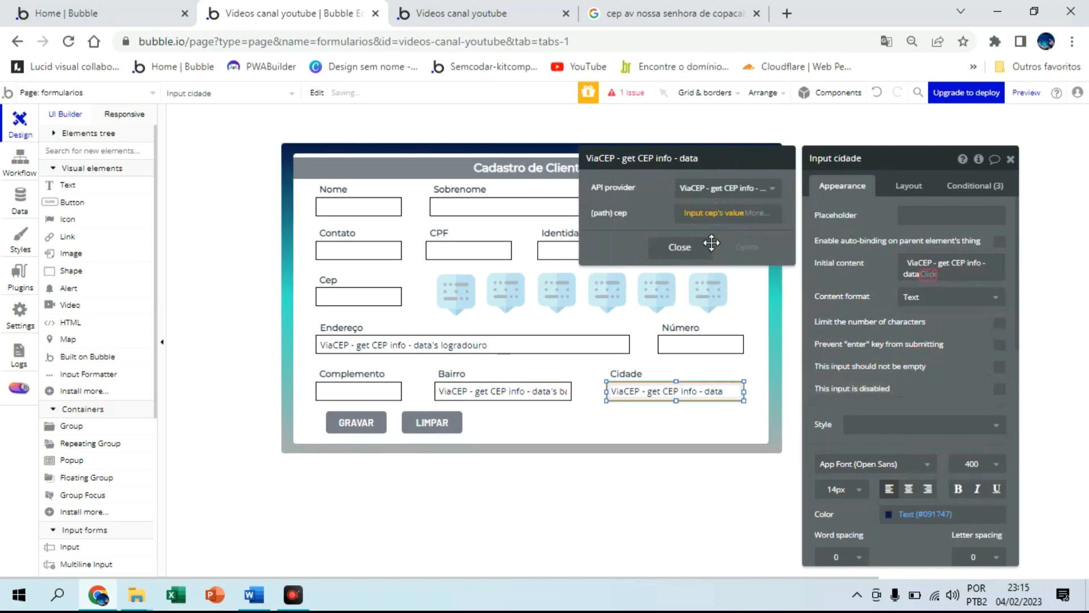
pyautogui.click(680, 247)
pyautogui.click(928, 274)
pyautogui.click(944, 363)
pyautogui.click(878, 273)
# Reload the live form preview and copy CEP 22070-011 from the Google search
pyautogui.click(453, 14)
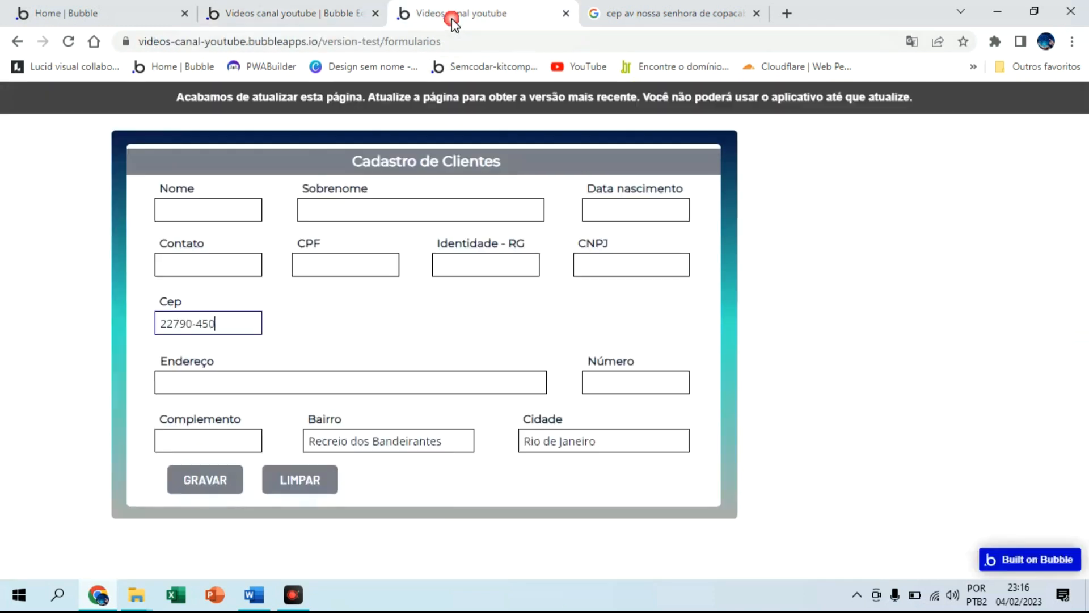
pyautogui.click(434, 97)
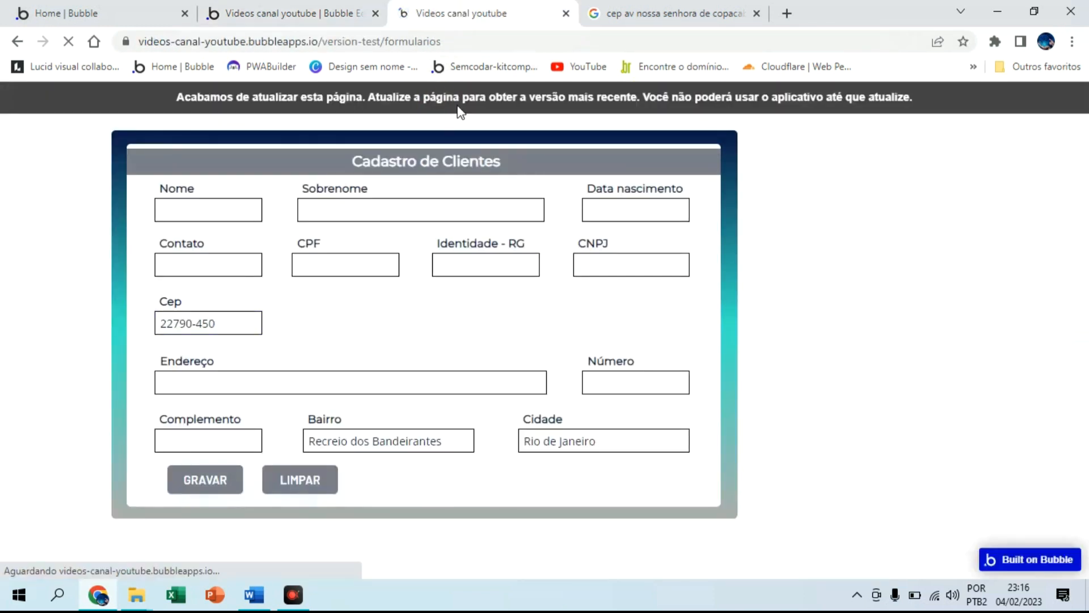
pyautogui.click(219, 321)
pyautogui.click(617, 22)
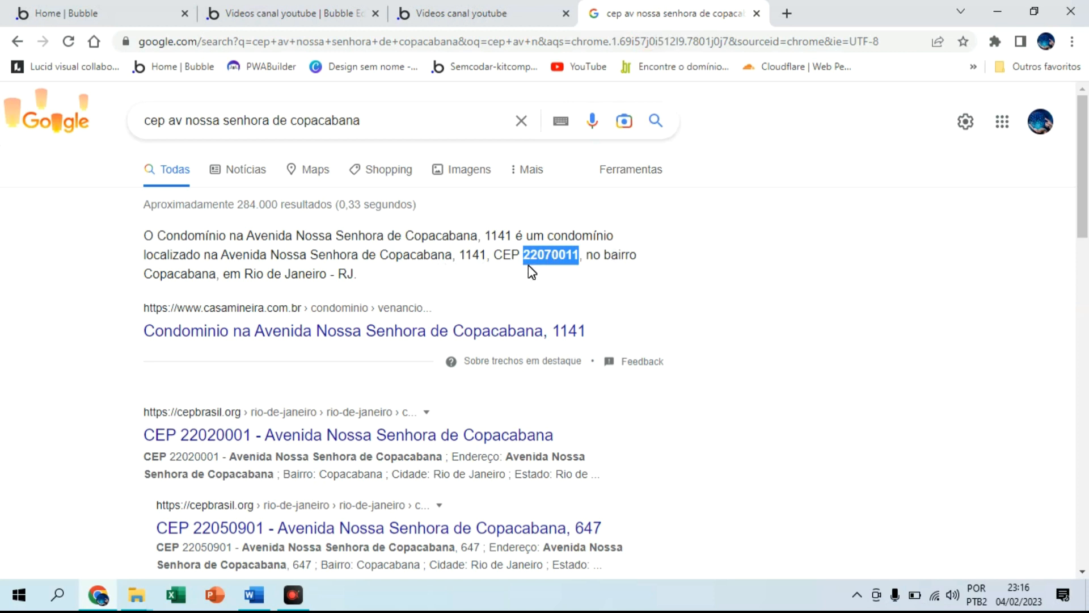
pyautogui.click(331, 7)
pyautogui.click(448, 7)
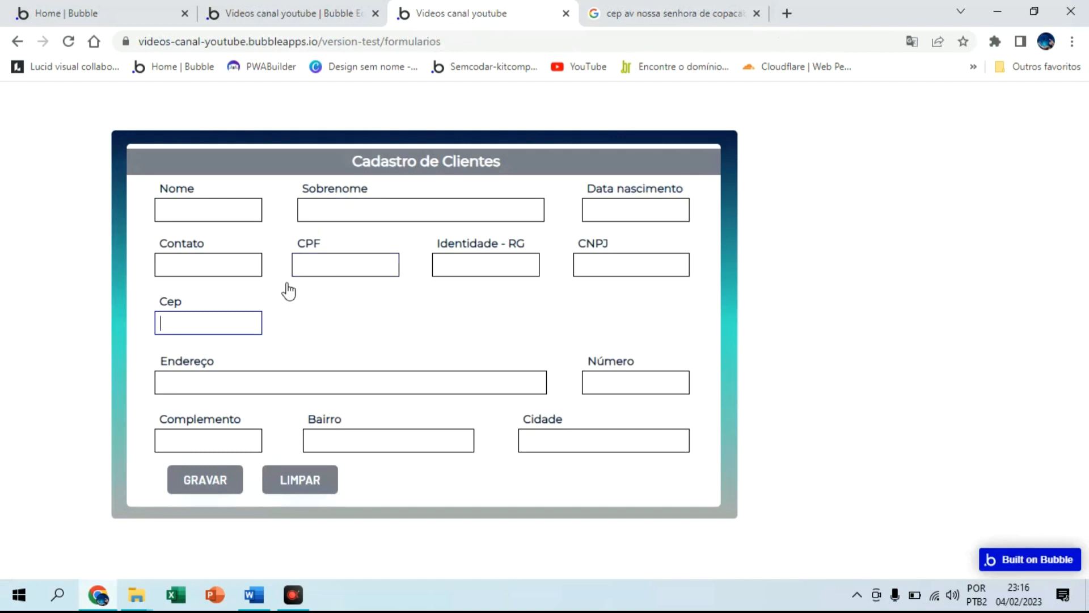
# Paste CEP 22070-011 so the address autofills, enter Número 0 and a Complemento
pyautogui.click(259, 303)
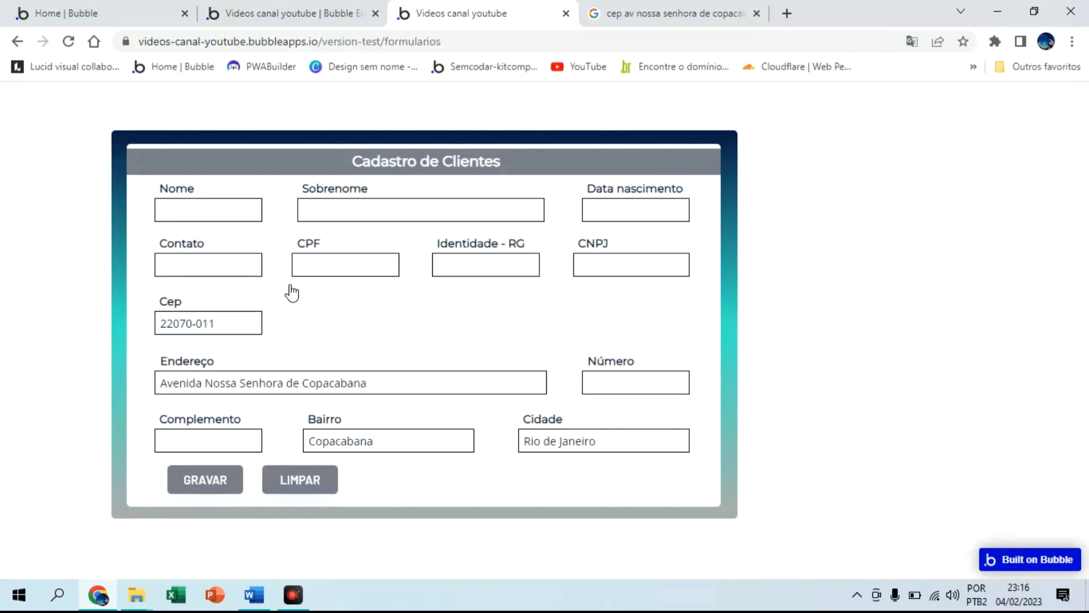
pyautogui.click(600, 384)
pyautogui.click(629, 375)
pyautogui.write('0001')
pyautogui.click(211, 434)
pyautogui.click(335, 329)
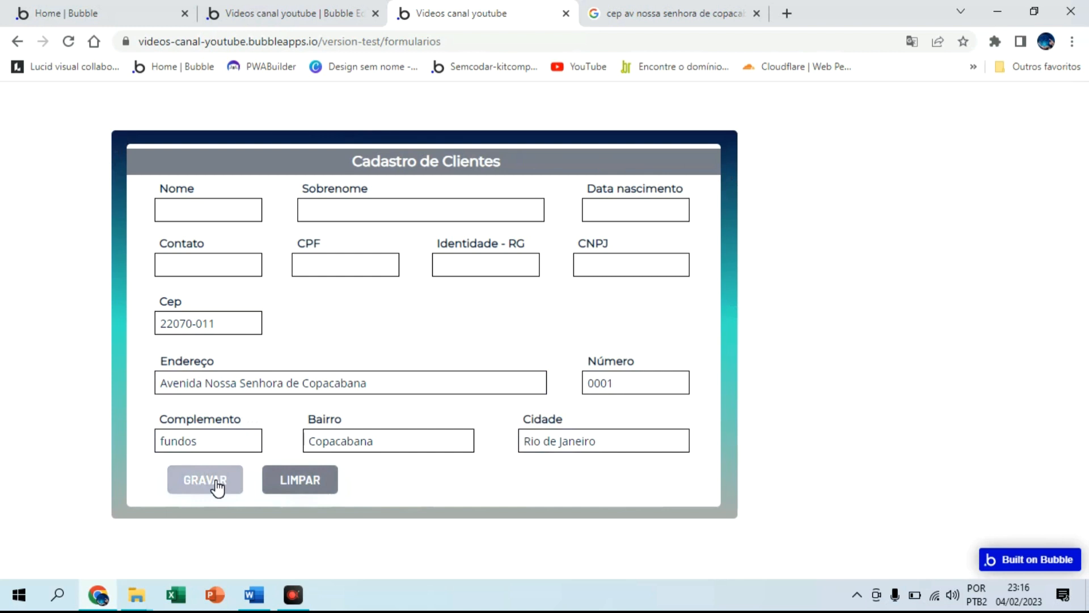
pyautogui.click(316, 8)
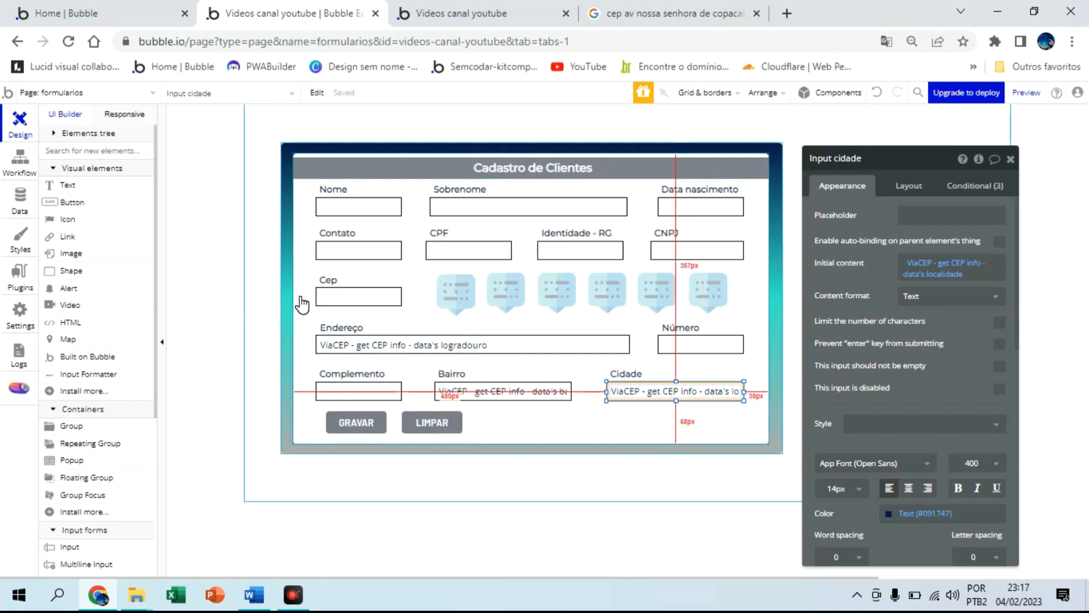
# Check Group clientes cadastro's data source, then start the LIMPAR button's click workflow
pyautogui.click(556, 428)
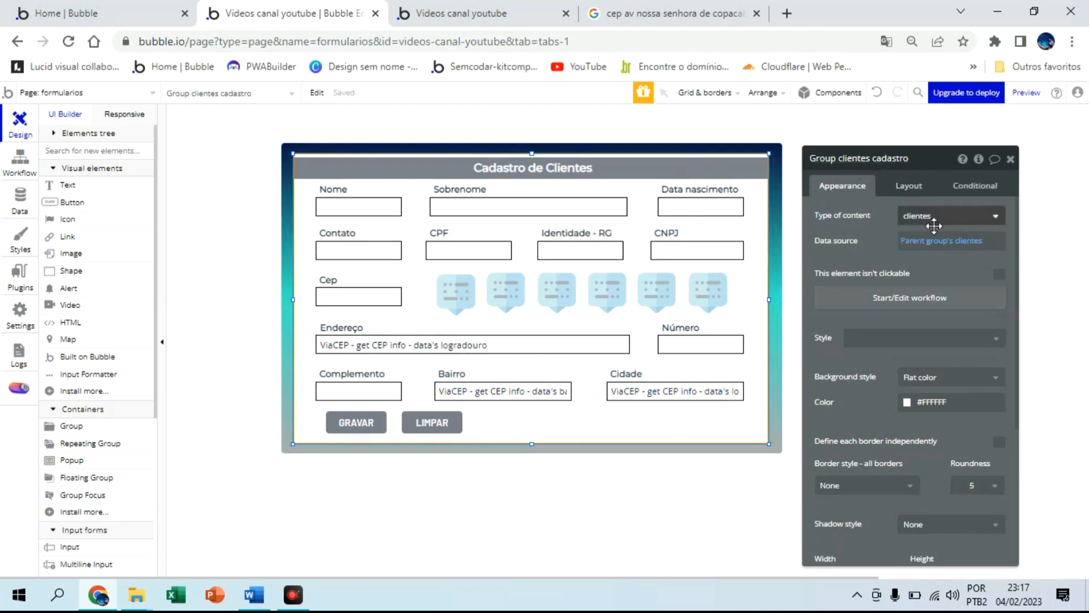
pyautogui.click(976, 242)
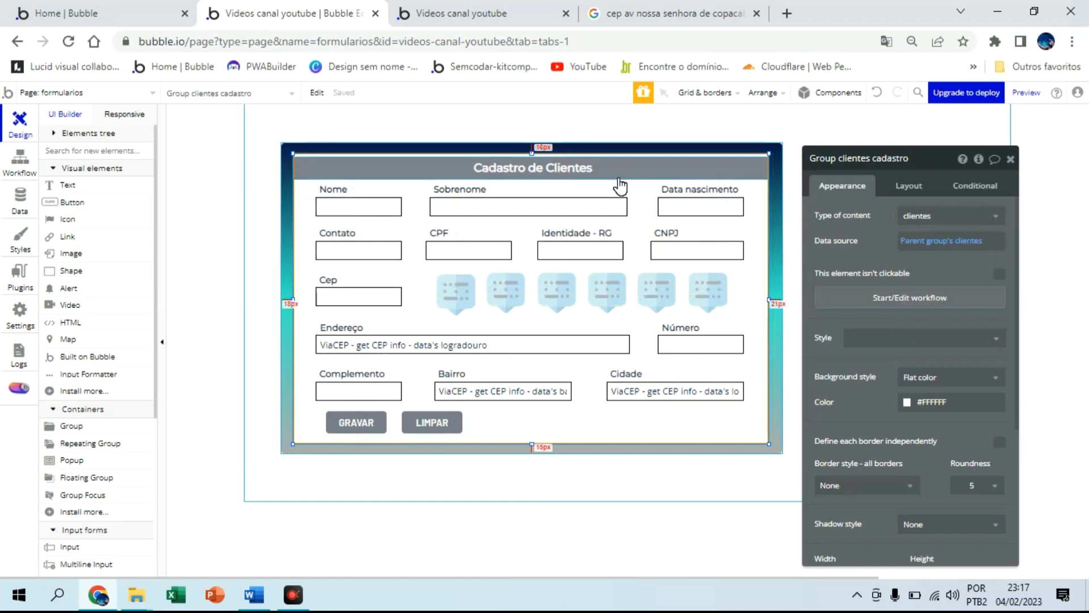
pyautogui.click(447, 420)
pyautogui.click(945, 271)
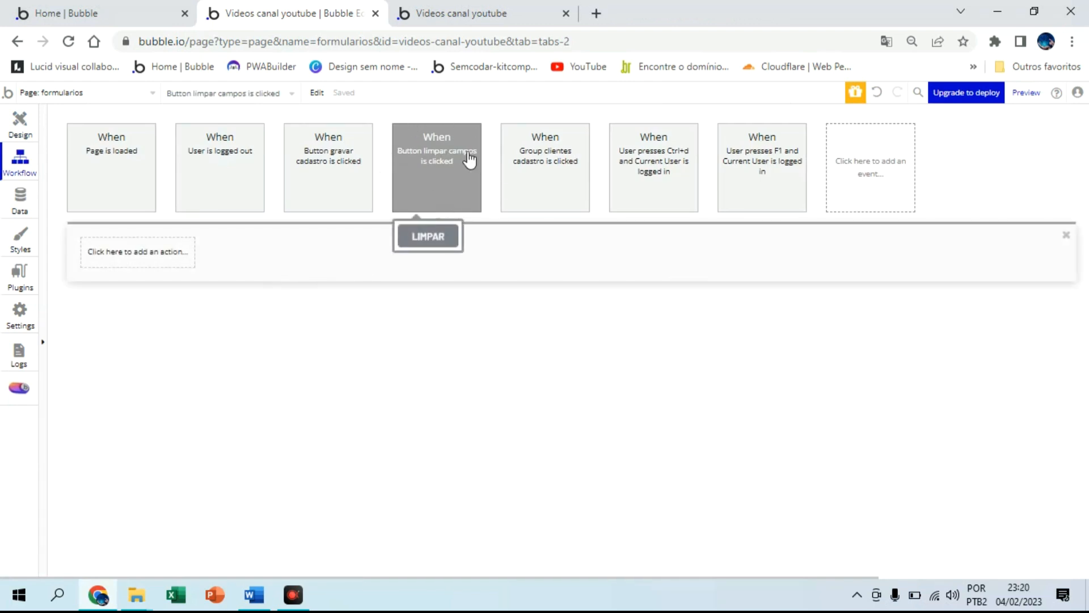
# Add a Reset data action targeting Group formulario de cadastro to the LIMPAR workflow
pyautogui.click(148, 257)
pyautogui.moveTo(163, 429)
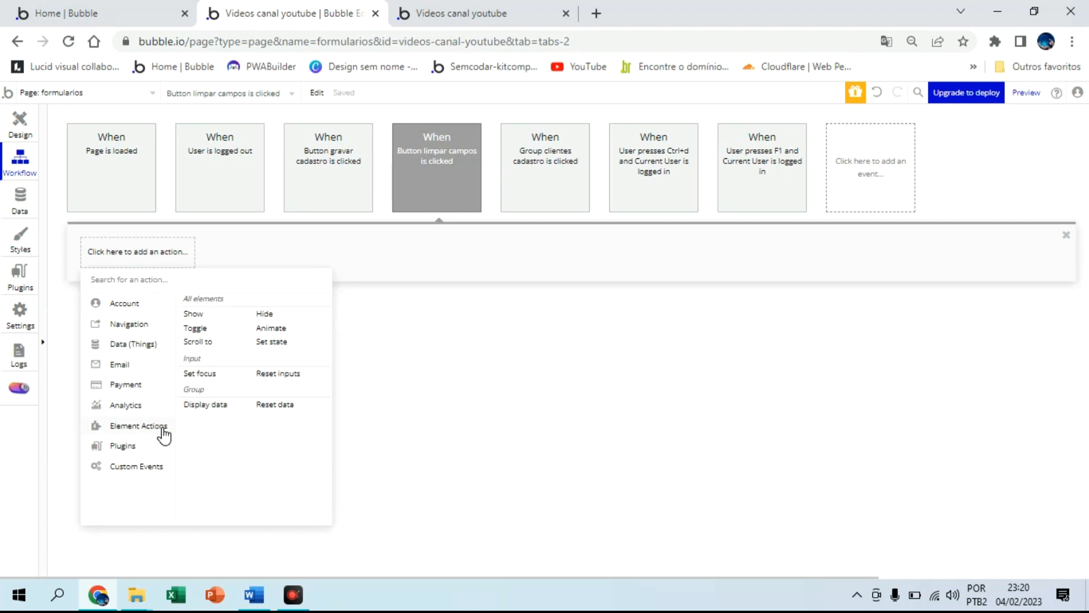
pyautogui.click(272, 407)
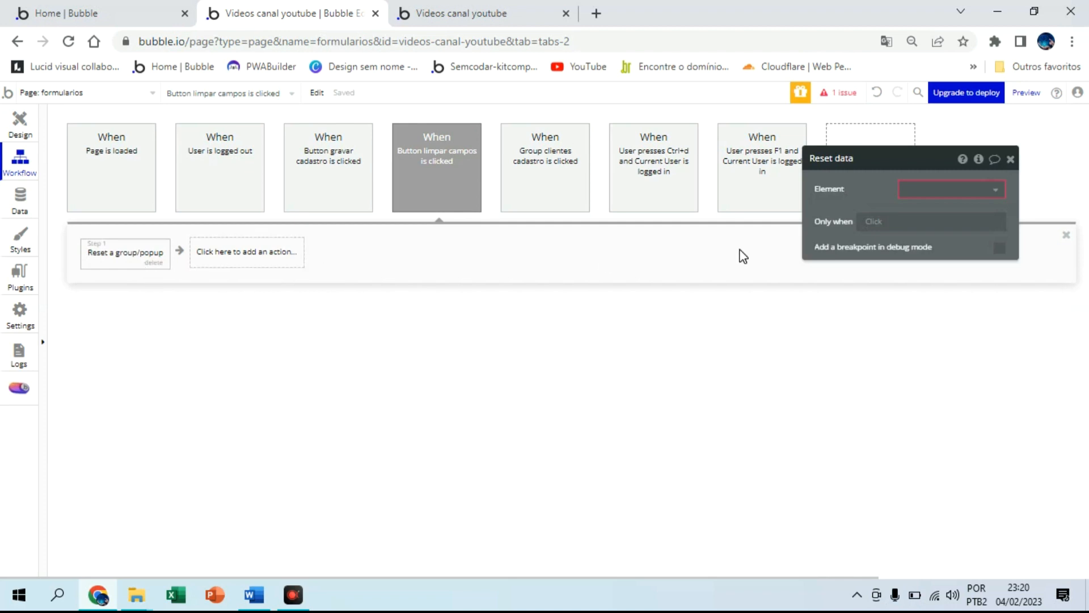
pyautogui.click(971, 189)
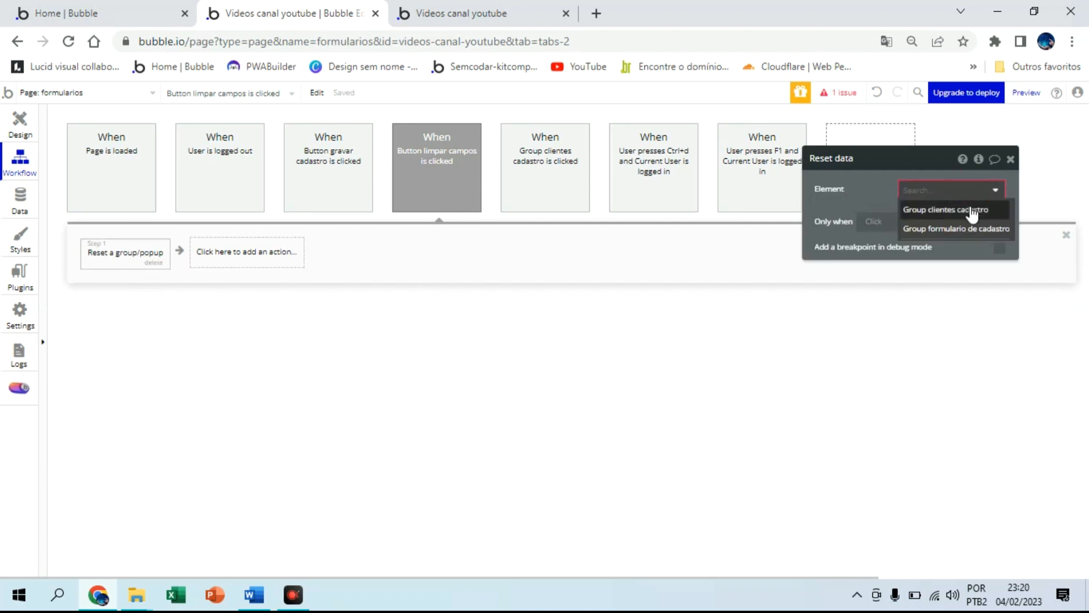
pyautogui.click(968, 229)
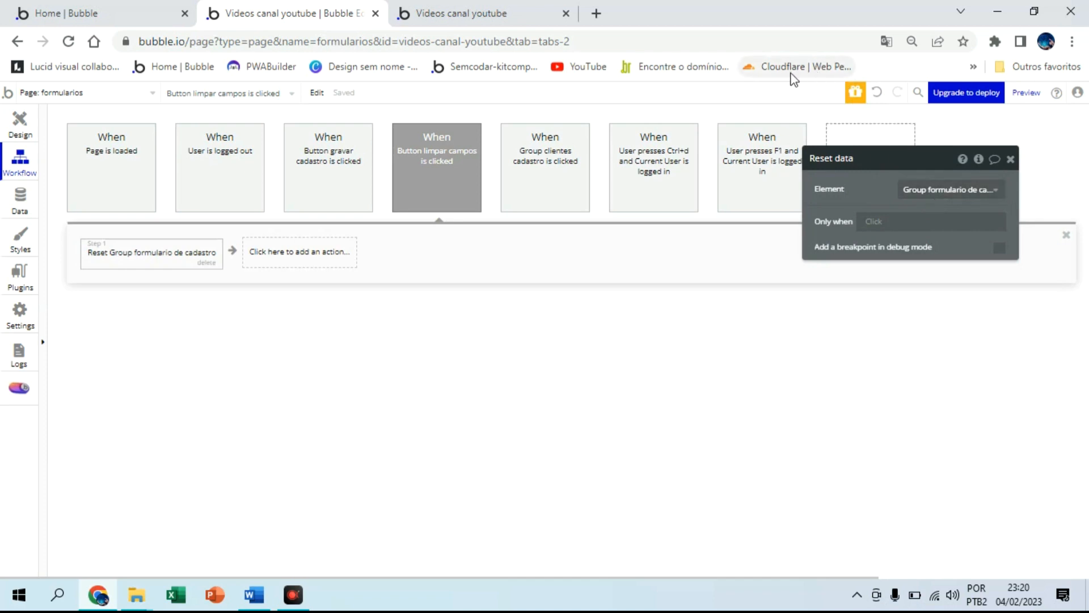
pyautogui.click(466, 8)
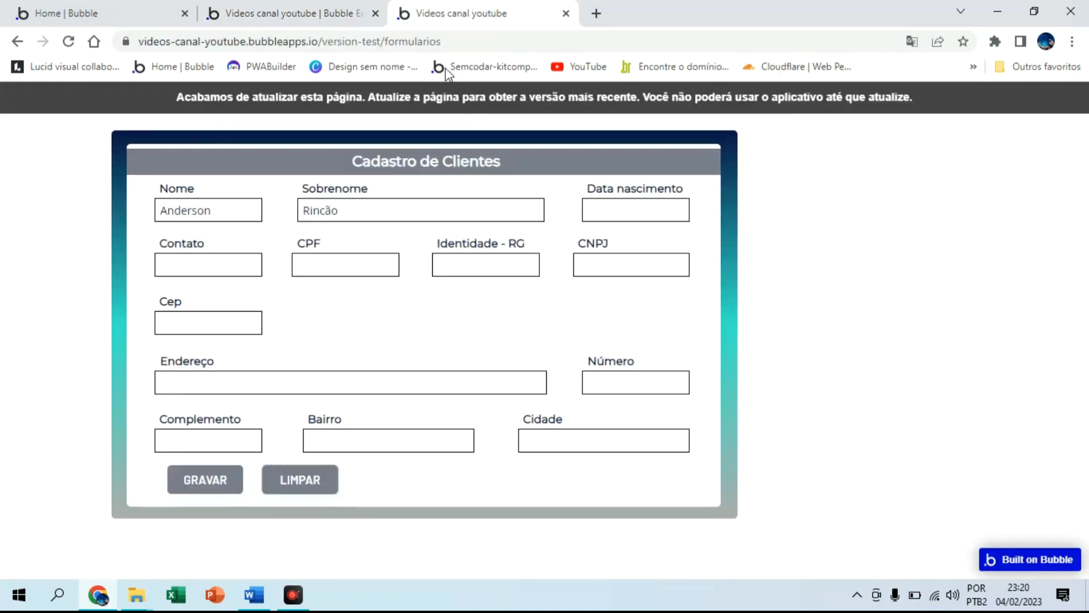
# Reload the form, fill Nome, Sobrenome and Data nascimento, and verify LIMPAR empties them
pyautogui.click(441, 101)
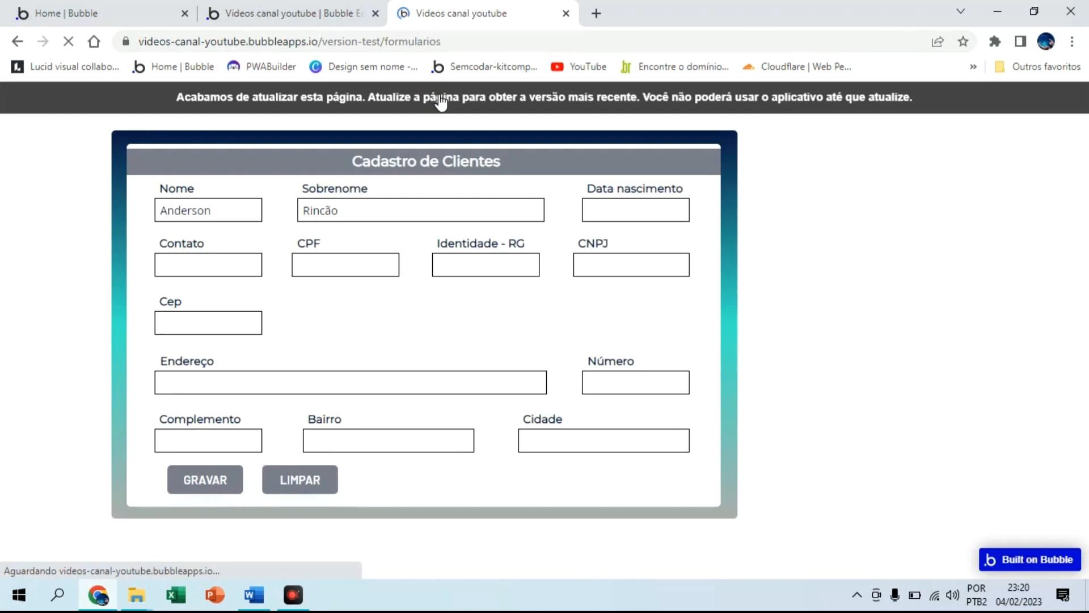
pyautogui.click(241, 204)
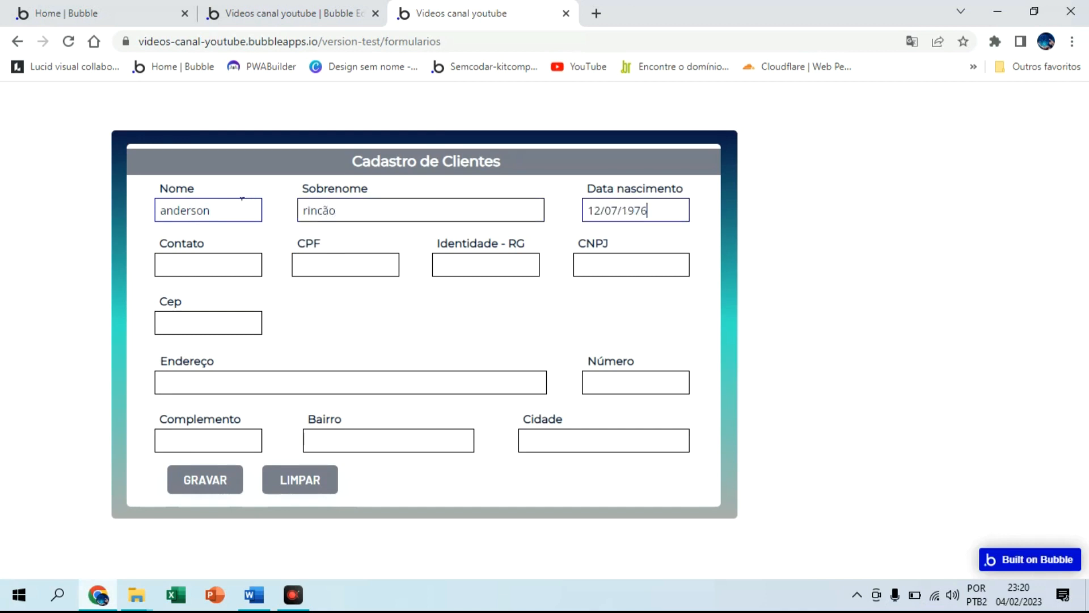
pyautogui.click(308, 484)
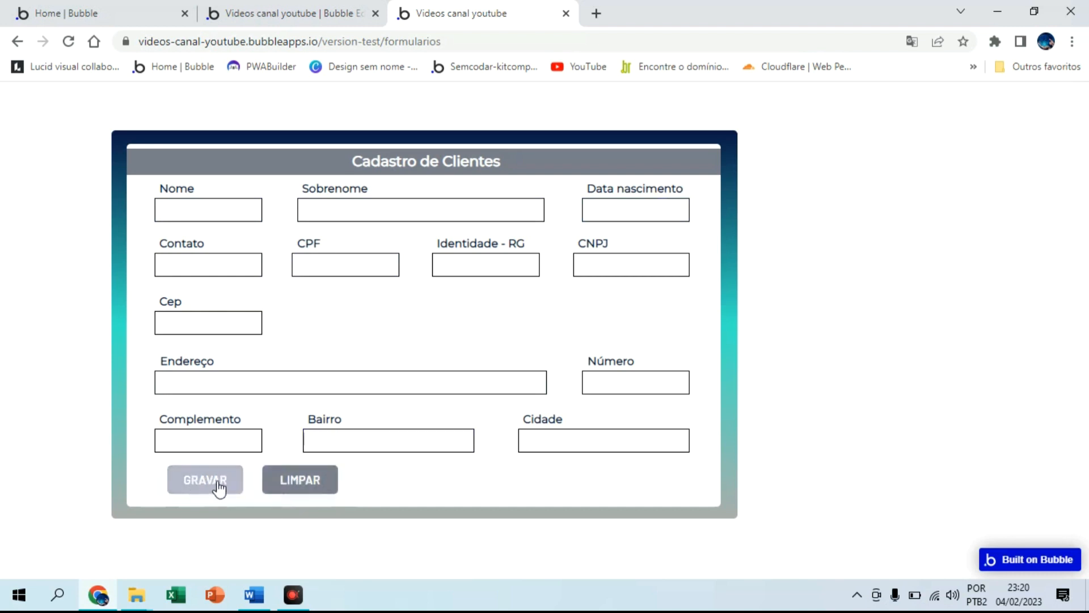
pyautogui.click(238, 12)
pyautogui.click(8, 125)
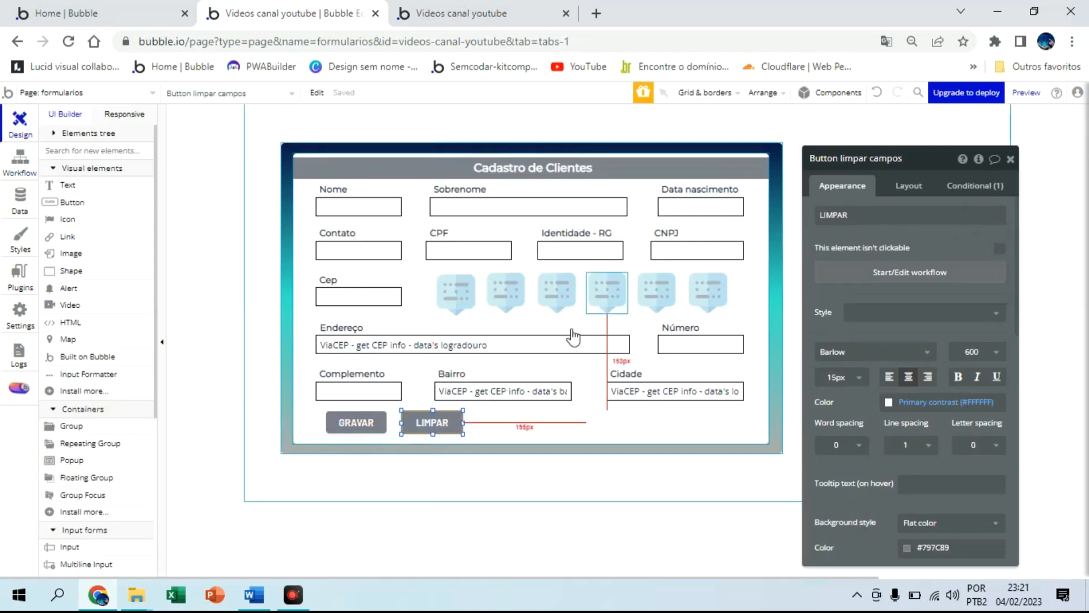
# Add a Create a new thing step of type clientes to GRAVAR's click workflow
pyautogui.click(356, 424)
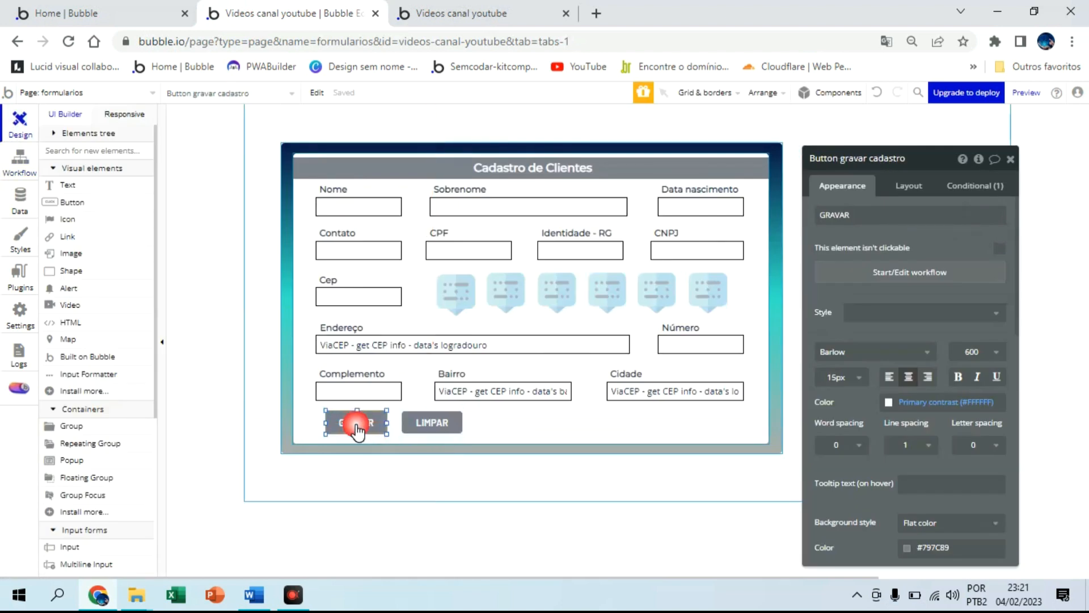
pyautogui.click(908, 275)
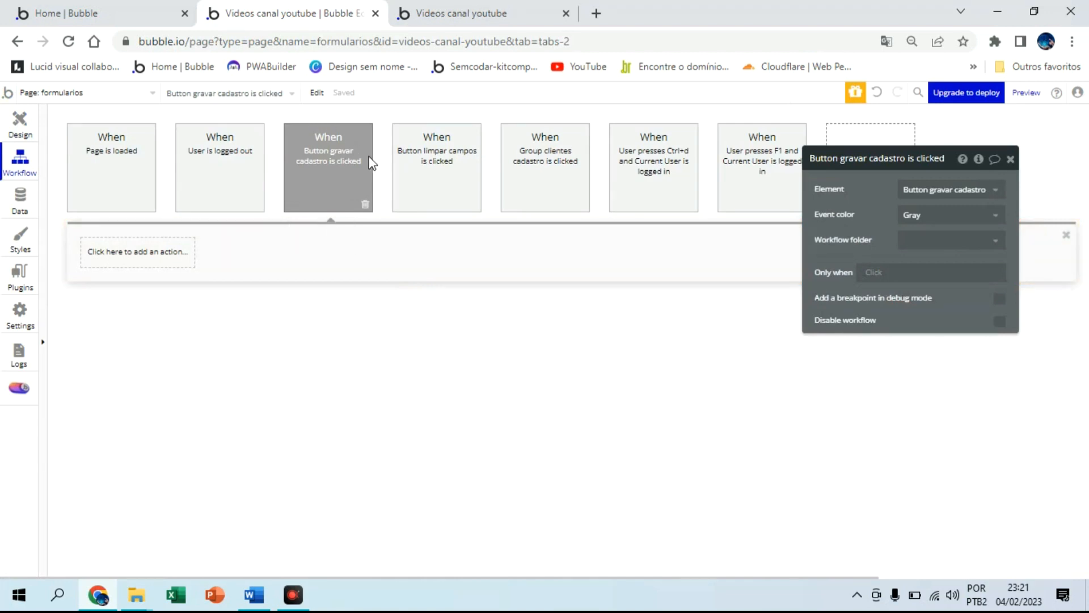
pyautogui.click(135, 249)
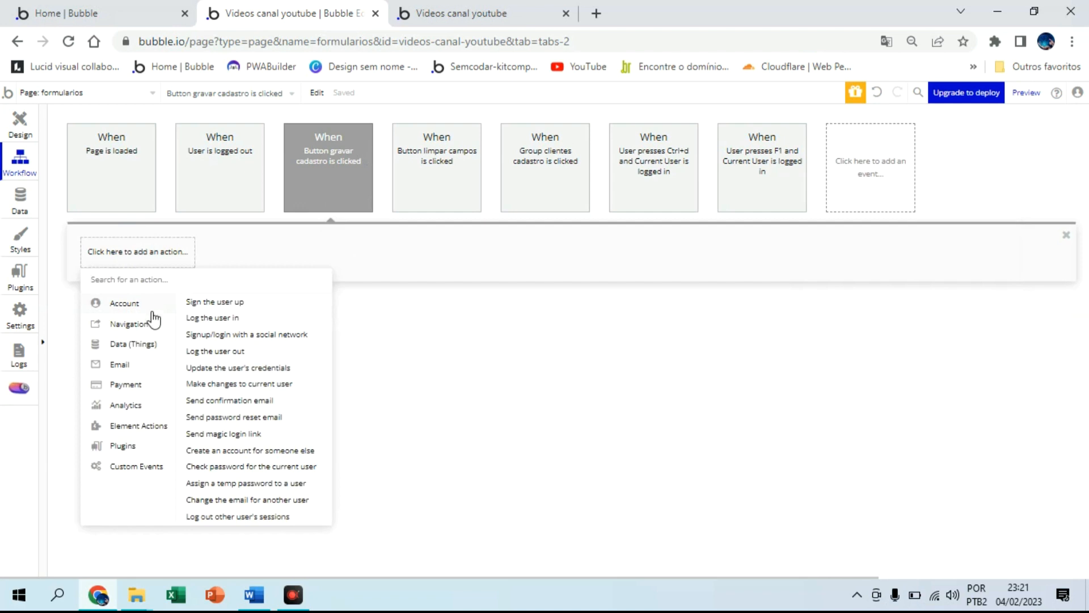
pyautogui.moveTo(146, 348)
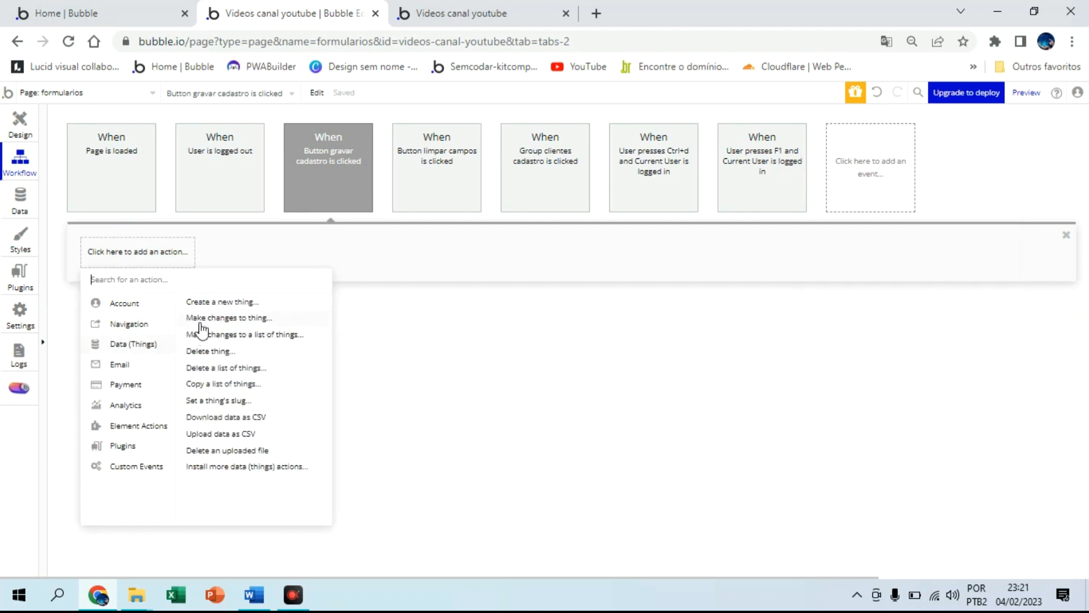
pyautogui.click(224, 303)
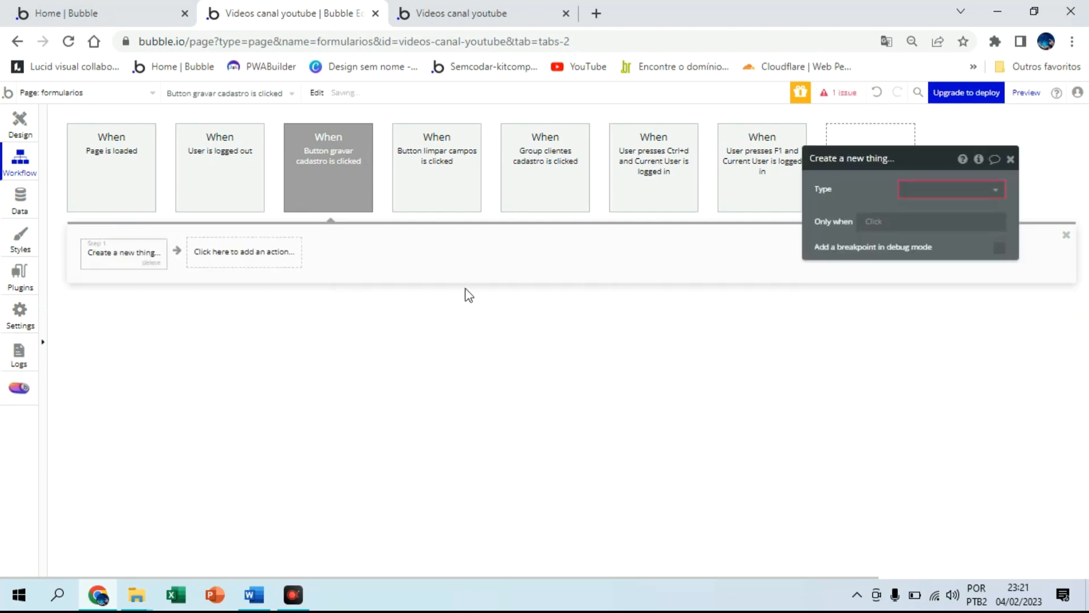
pyautogui.click(957, 193)
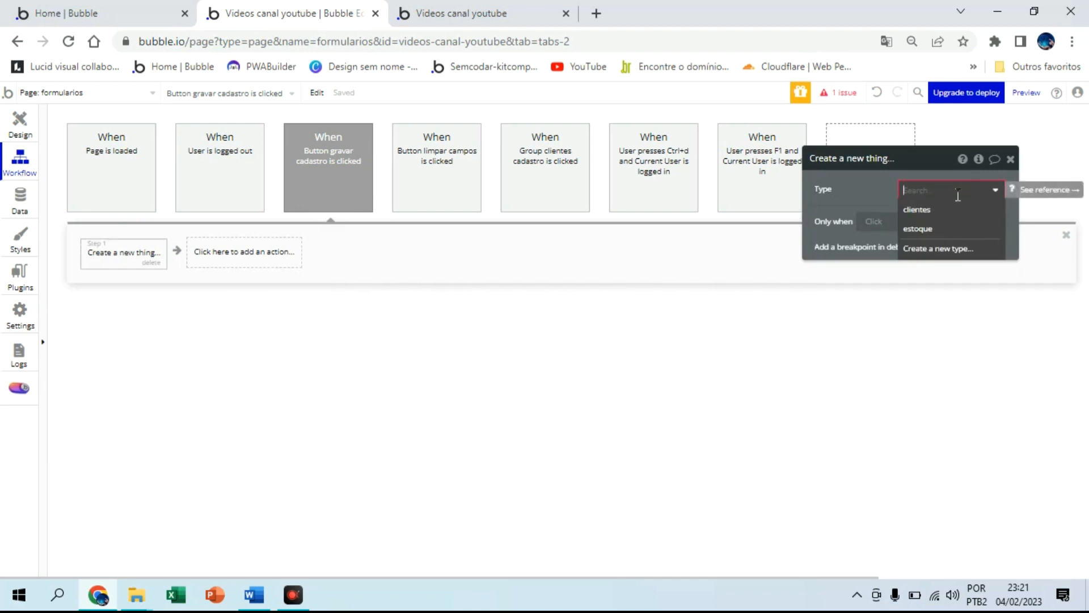
pyautogui.click(931, 209)
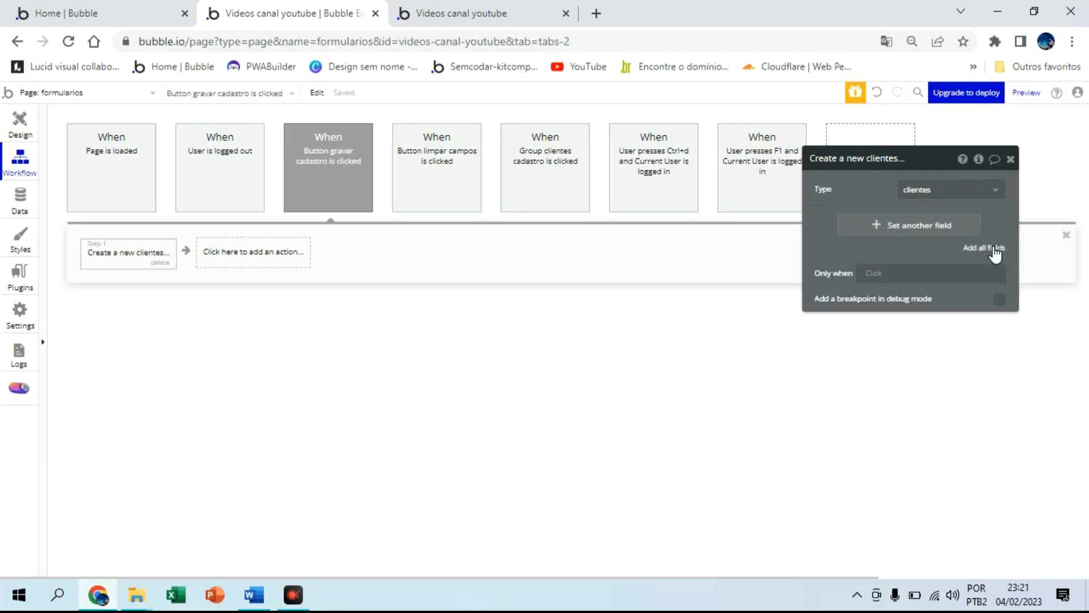
pyautogui.click(993, 250)
# Map the bairro, cep, cidade and cnpj fields to their matching inputs' values
pyautogui.moveTo(911, 168); pyautogui.dragTo(863, 129)
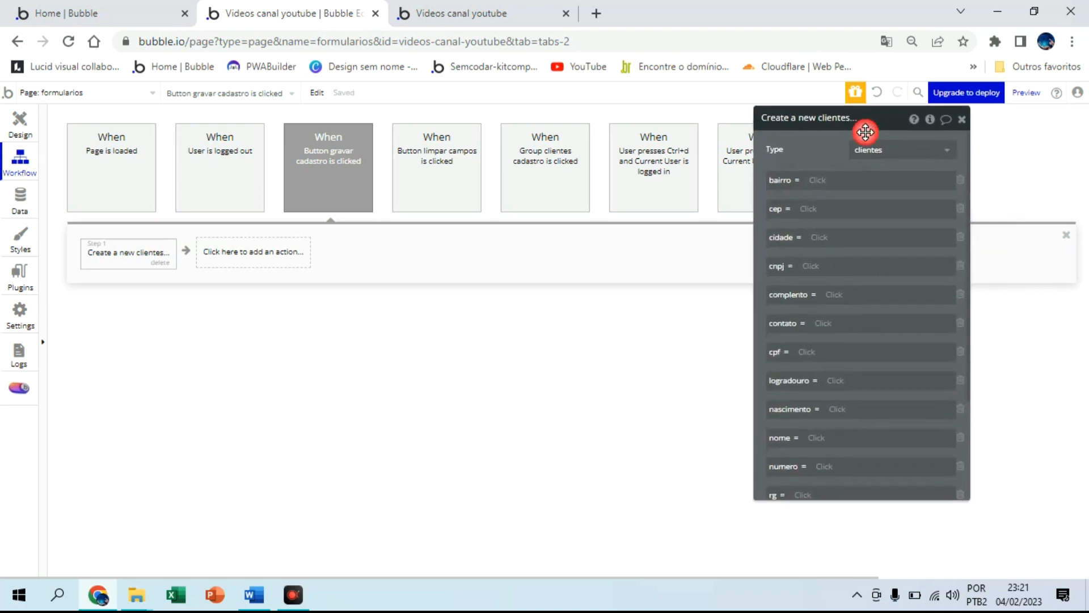
pyautogui.click(834, 180)
pyautogui.click(885, 347)
pyautogui.click(860, 179)
pyautogui.click(875, 194)
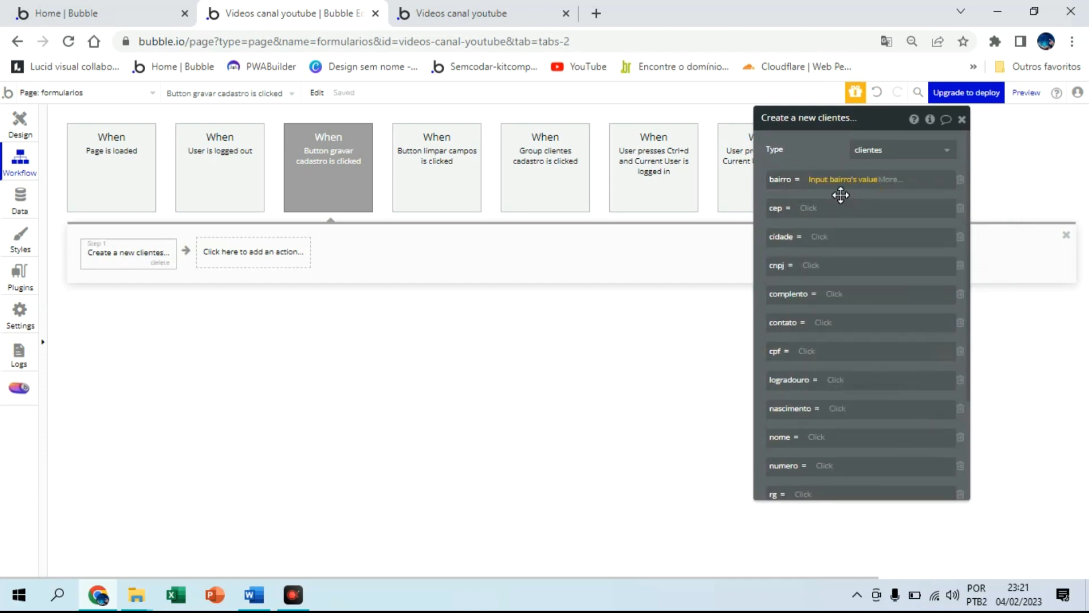
pyautogui.click(809, 208)
pyautogui.click(853, 396)
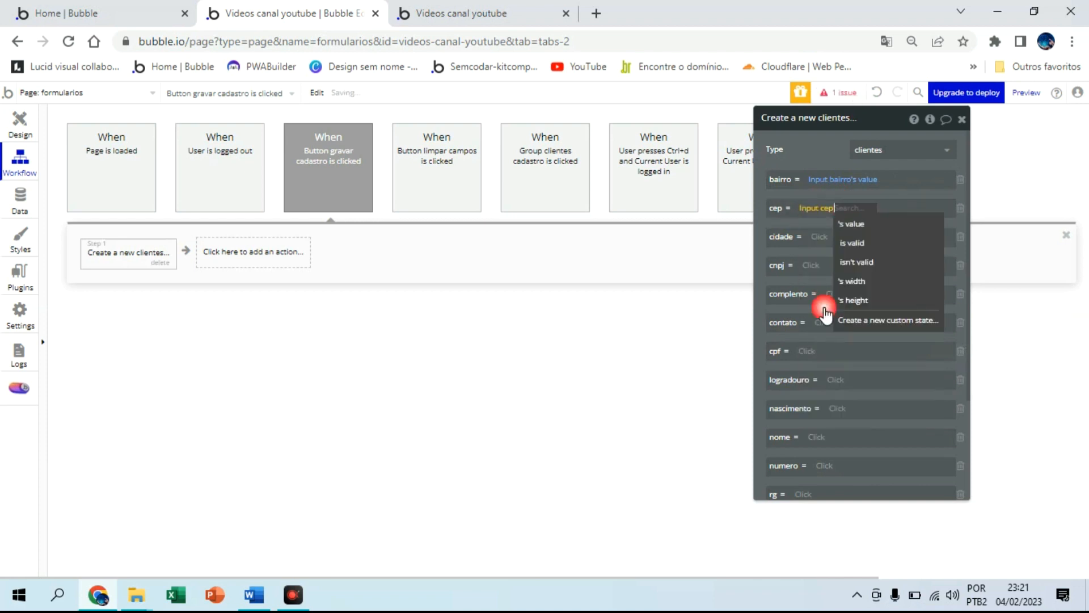
pyautogui.click(850, 223)
pyautogui.click(821, 237)
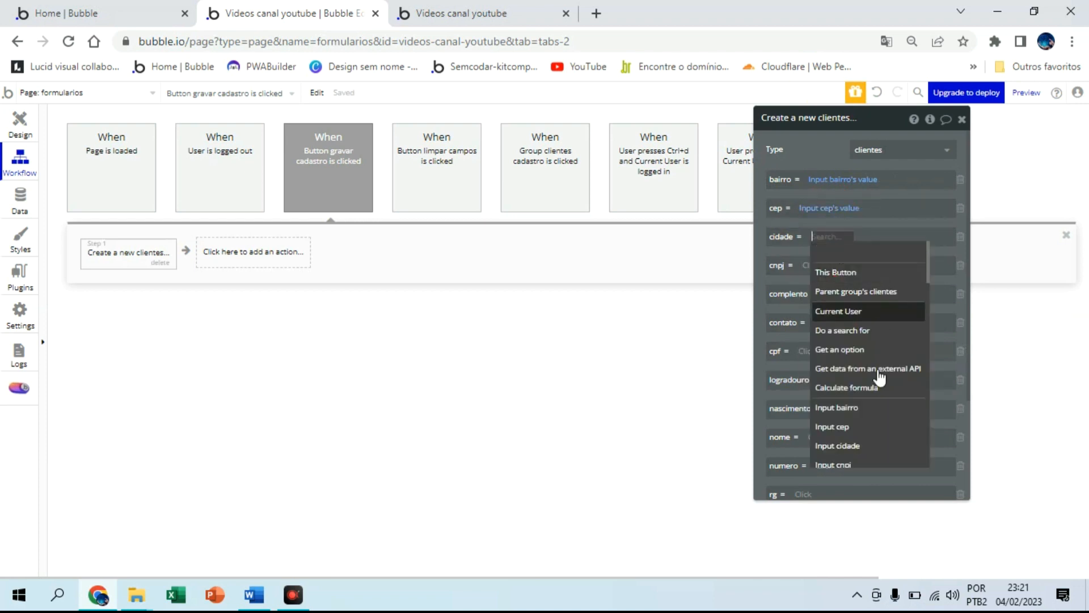
pyautogui.click(866, 446)
pyautogui.click(874, 257)
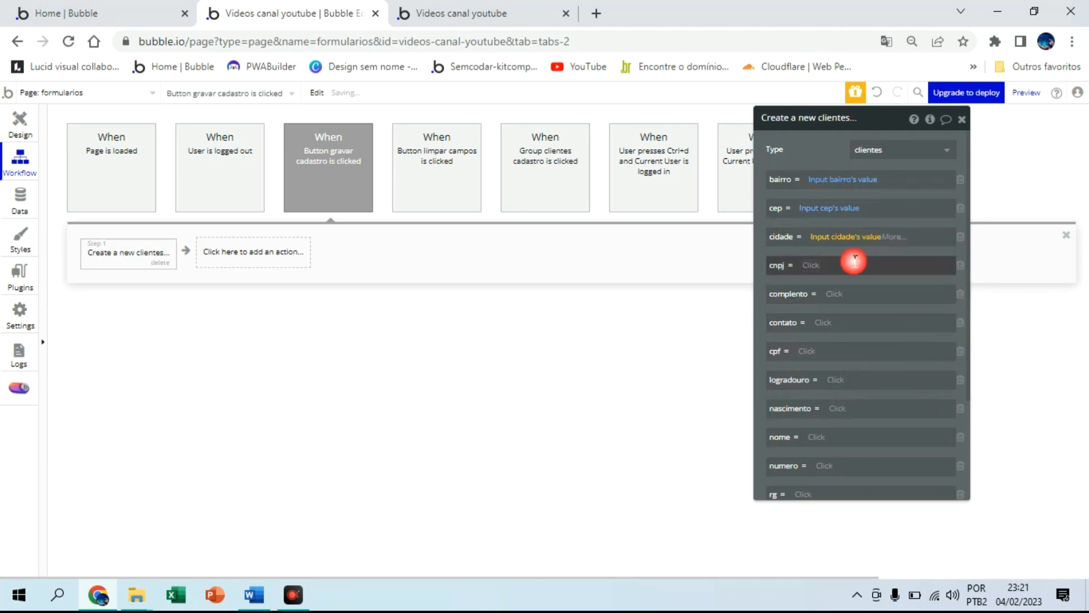
pyautogui.click(811, 265)
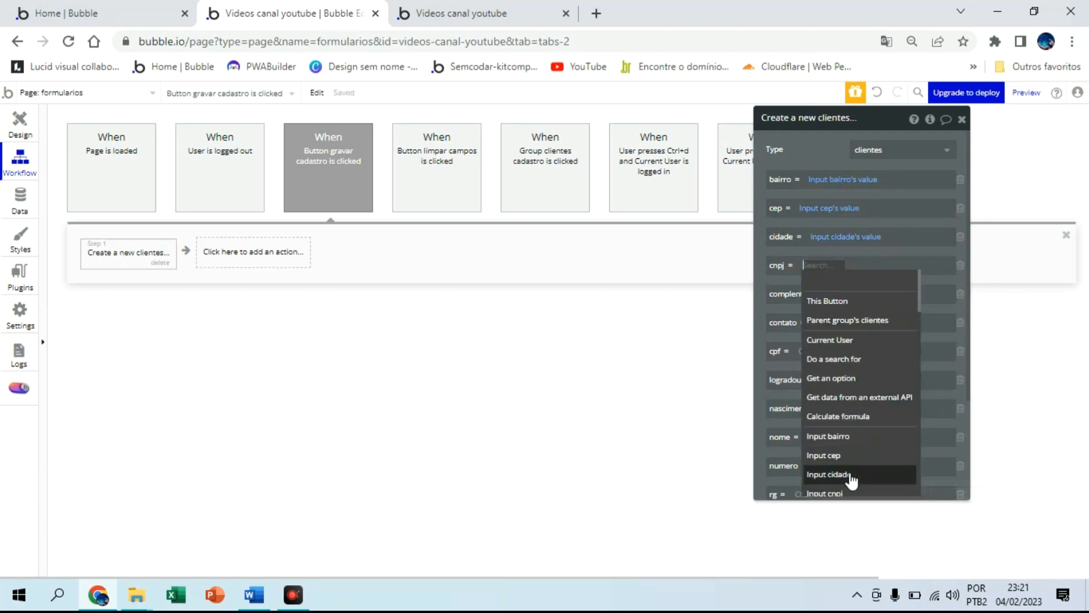
pyautogui.click(828, 492)
pyautogui.click(838, 284)
# Map complemento, contato and cpf to their inputs' values, and logradouro to Input rua's value
pyautogui.click(834, 293)
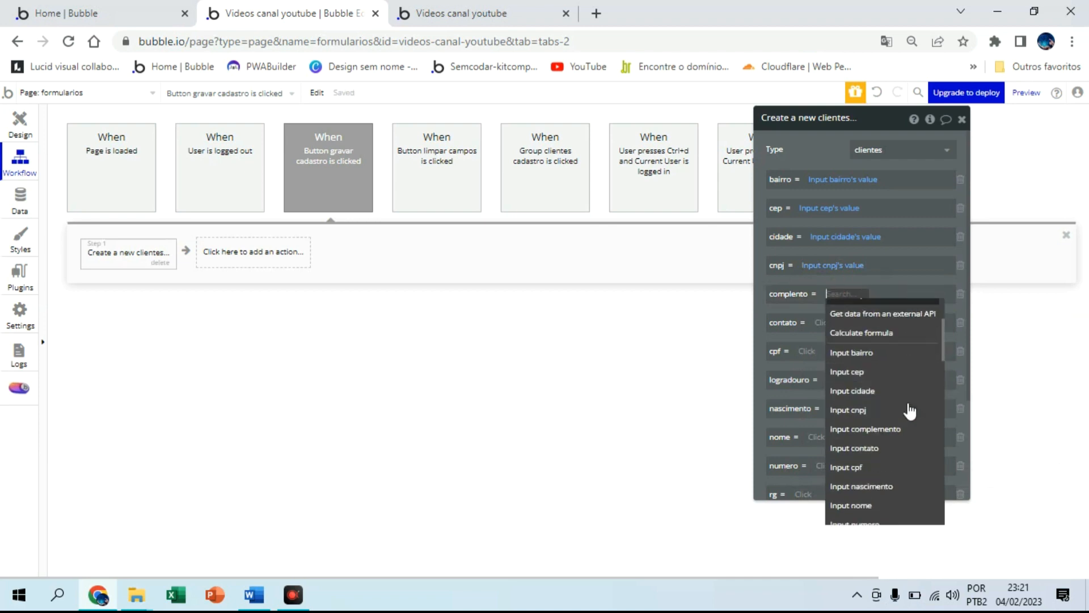
pyautogui.click(885, 429)
pyautogui.click(926, 309)
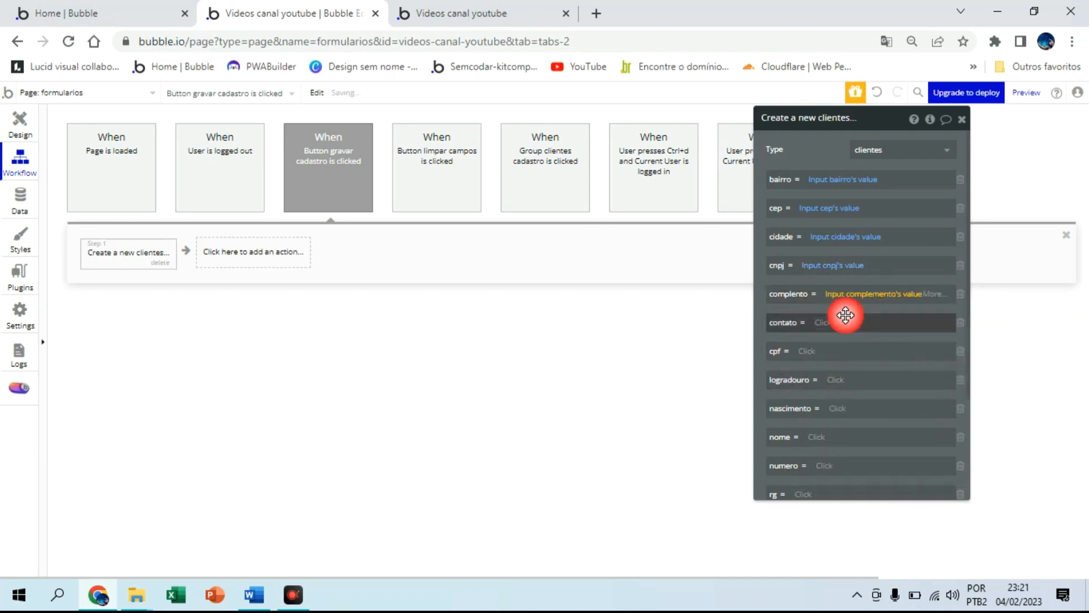
pyautogui.click(829, 323)
pyautogui.scroll(-3, 876, 448)
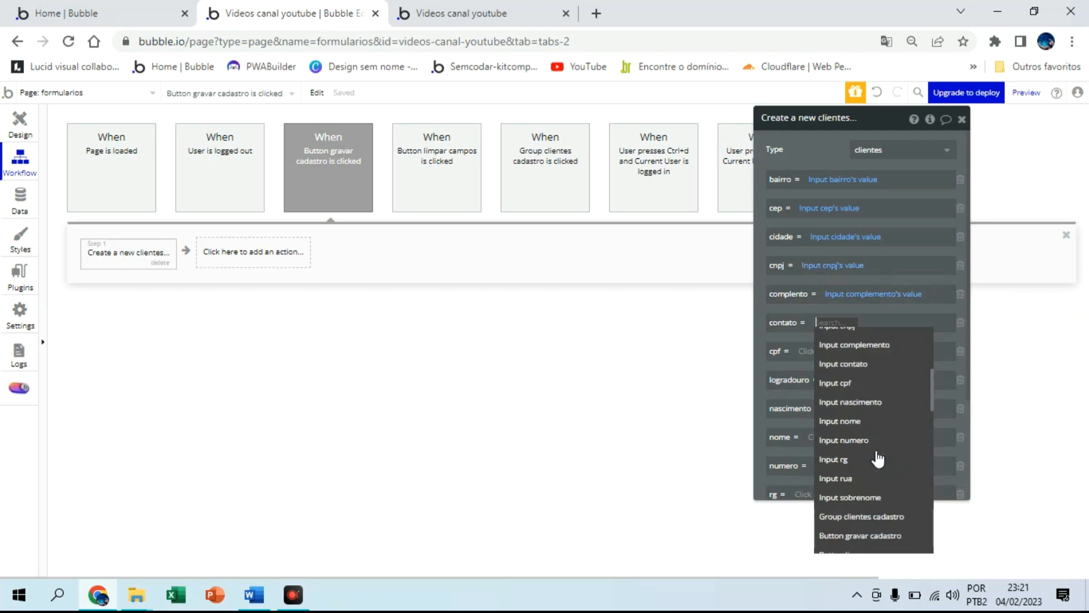
pyautogui.click(874, 351)
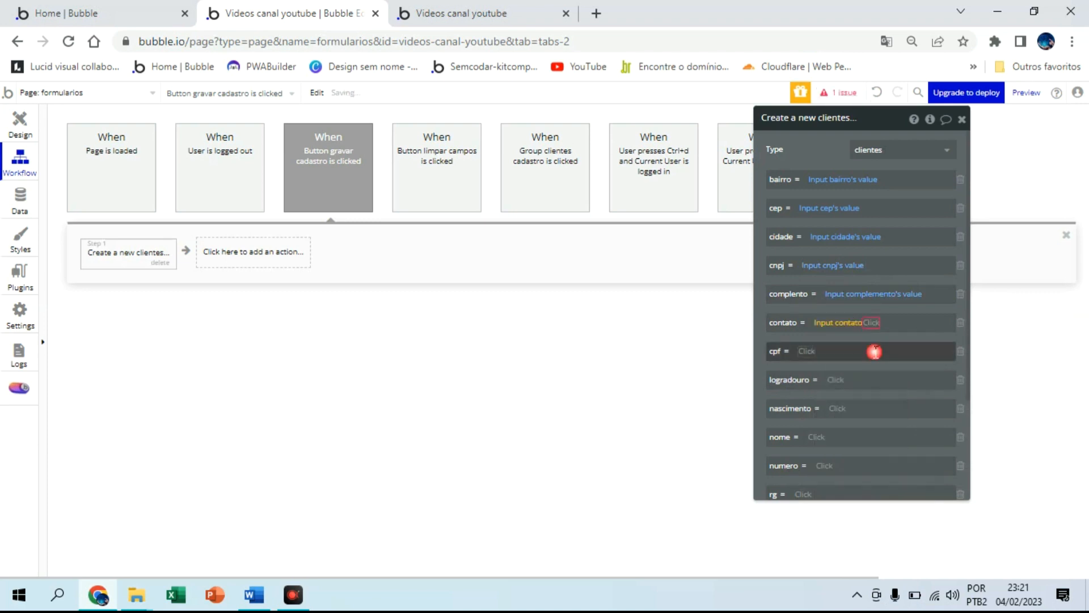
pyautogui.click(879, 342)
pyautogui.click(808, 352)
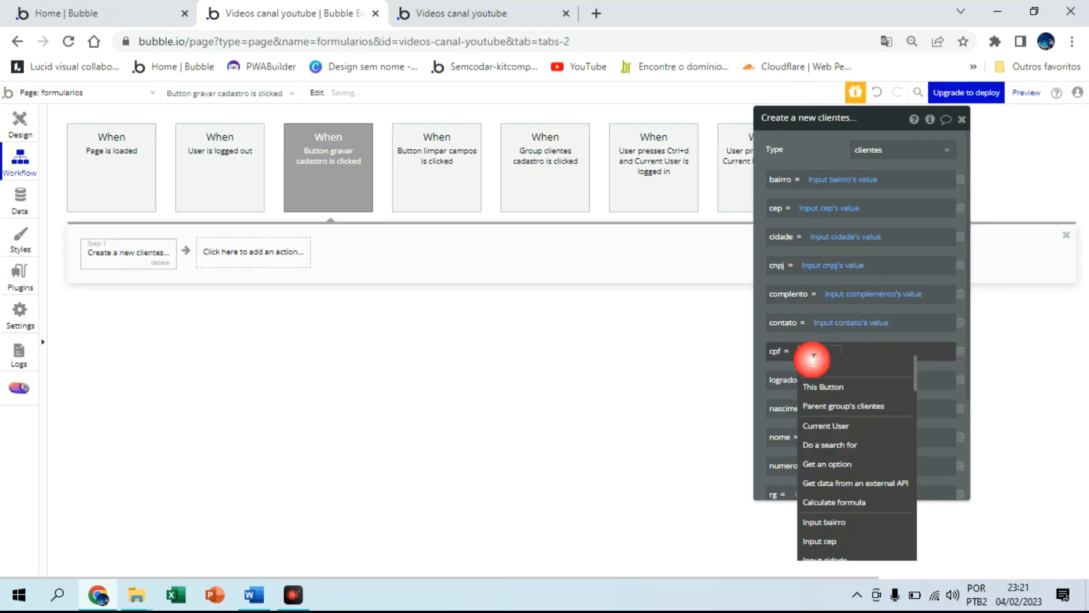
pyautogui.scroll(-3, 883, 484)
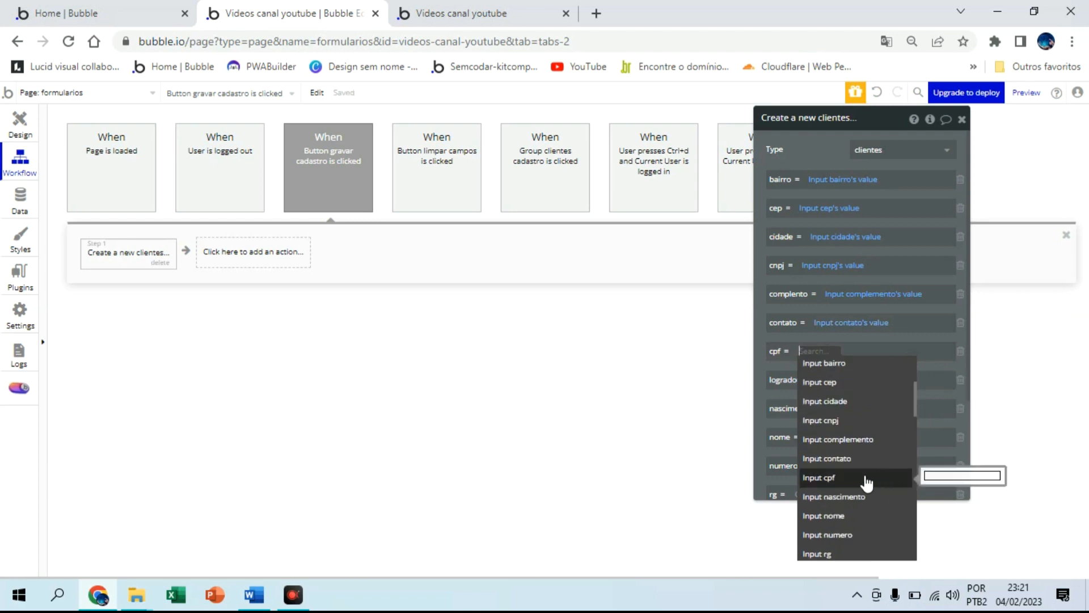
pyautogui.click(868, 480)
pyautogui.click(841, 368)
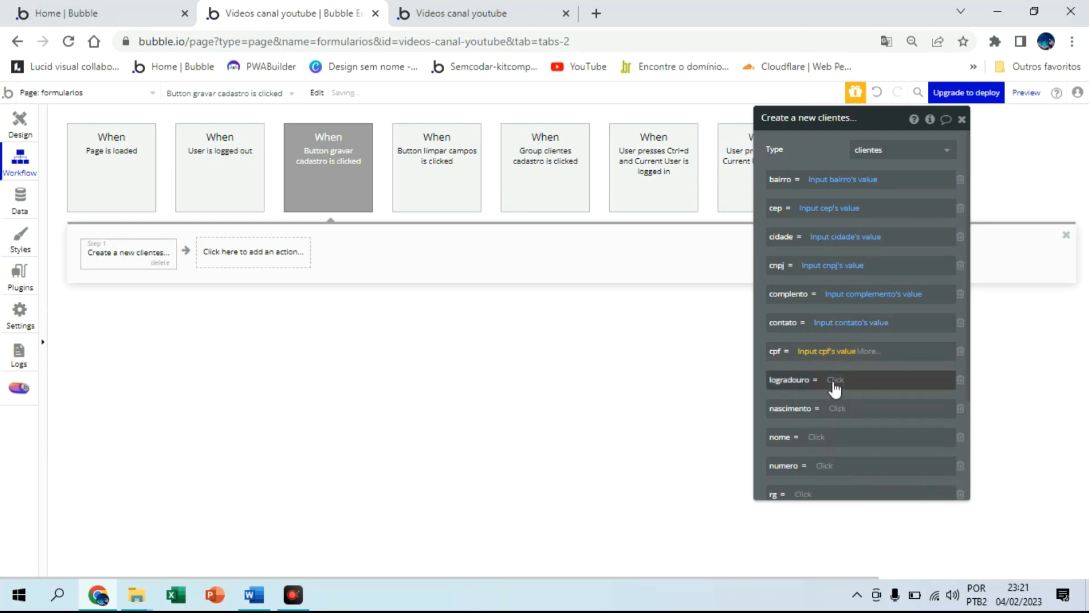
pyautogui.click(834, 380)
pyautogui.scroll(-5, 902, 480)
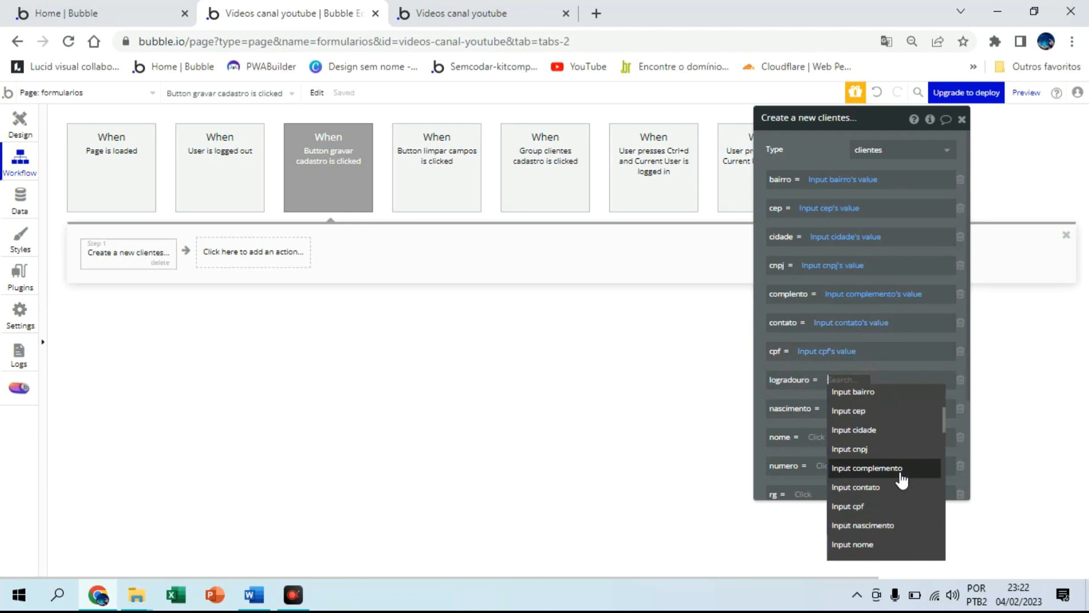
pyautogui.click(885, 442)
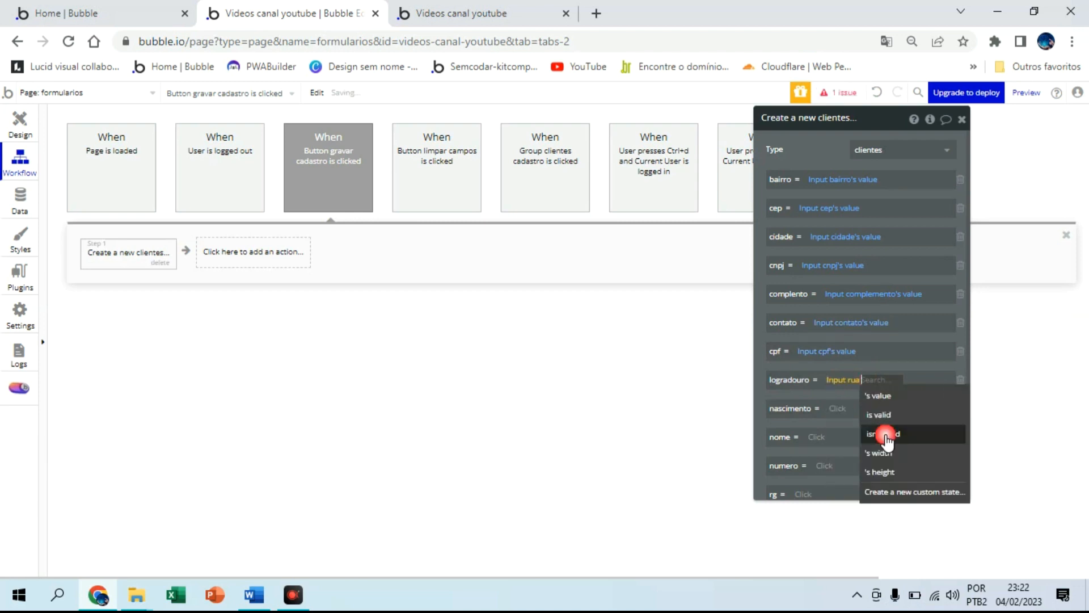
pyautogui.click(879, 392)
# Map the nascimento, nome and numero fields to their matching inputs' values
pyautogui.click(838, 414)
pyautogui.scroll(-5, 892, 507)
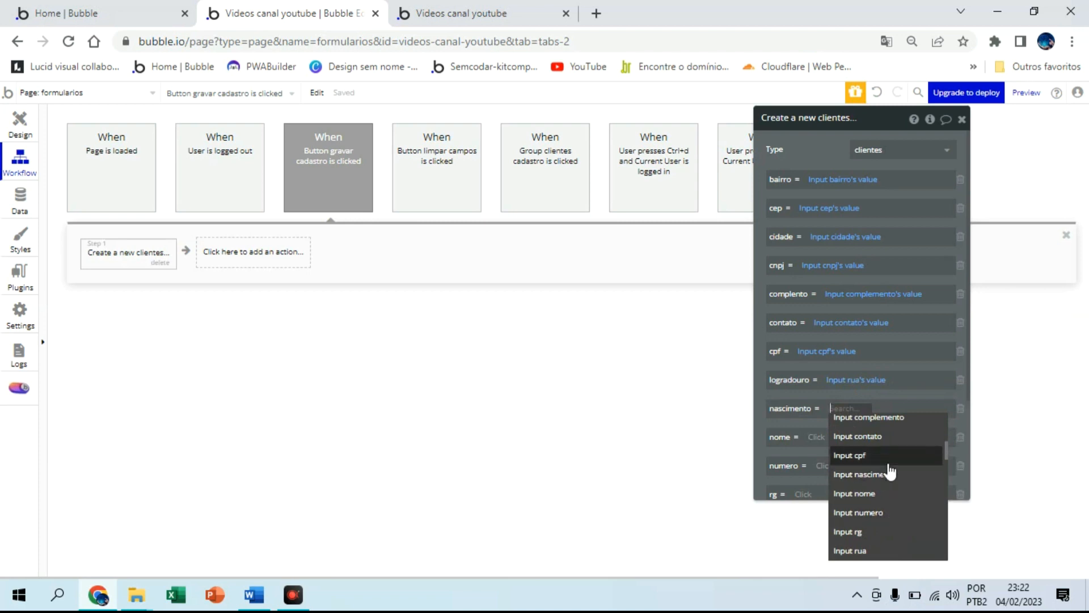
pyautogui.click(886, 474)
pyautogui.click(908, 428)
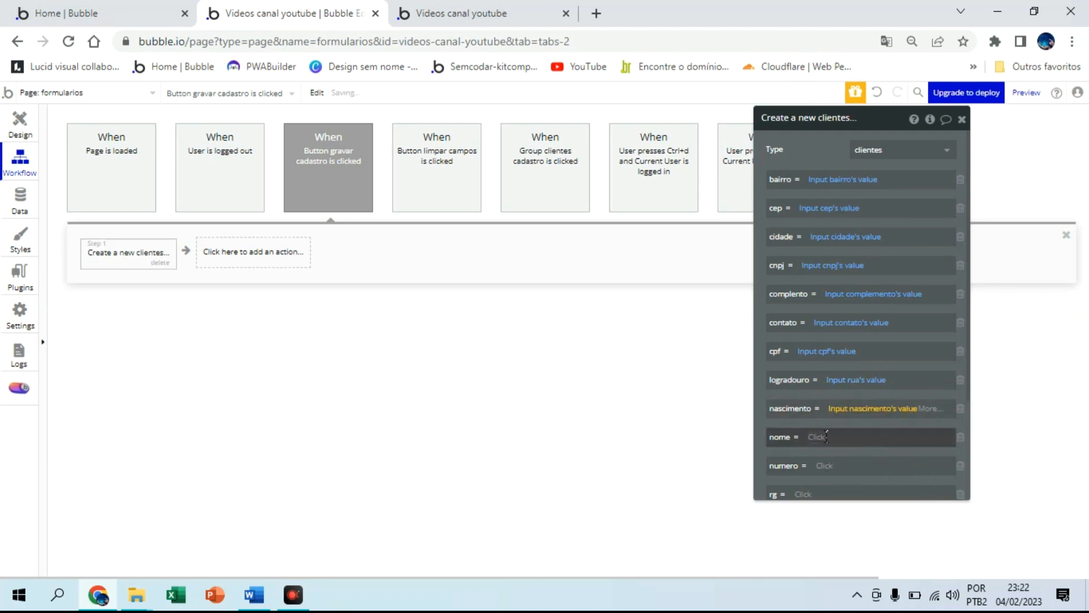
pyautogui.click(885, 437)
pyautogui.scroll(-5, 882, 494)
pyautogui.scroll(-3, 885, 510)
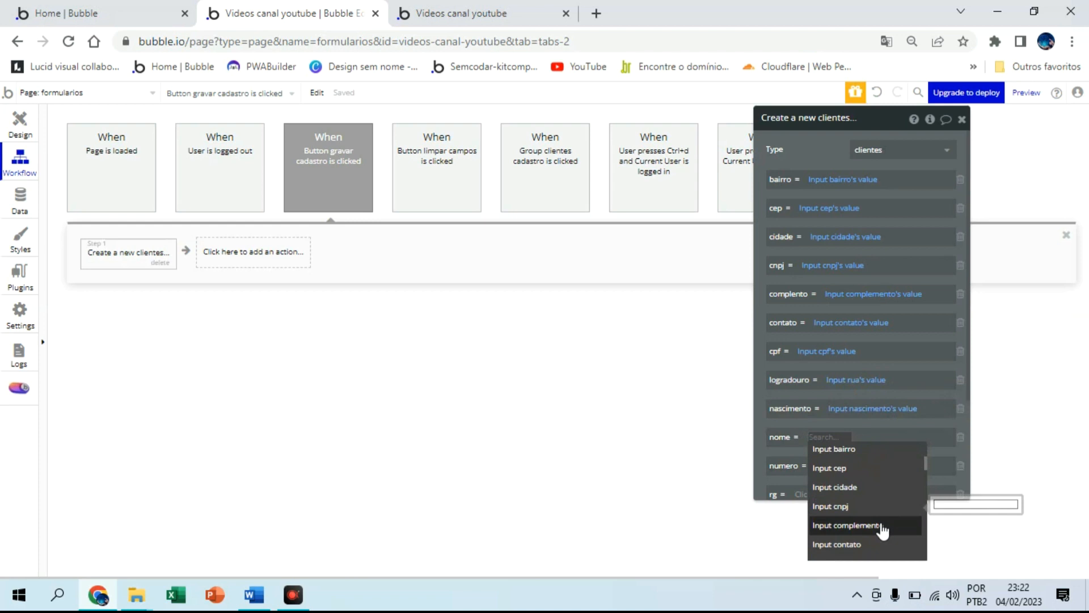
pyautogui.click(882, 523)
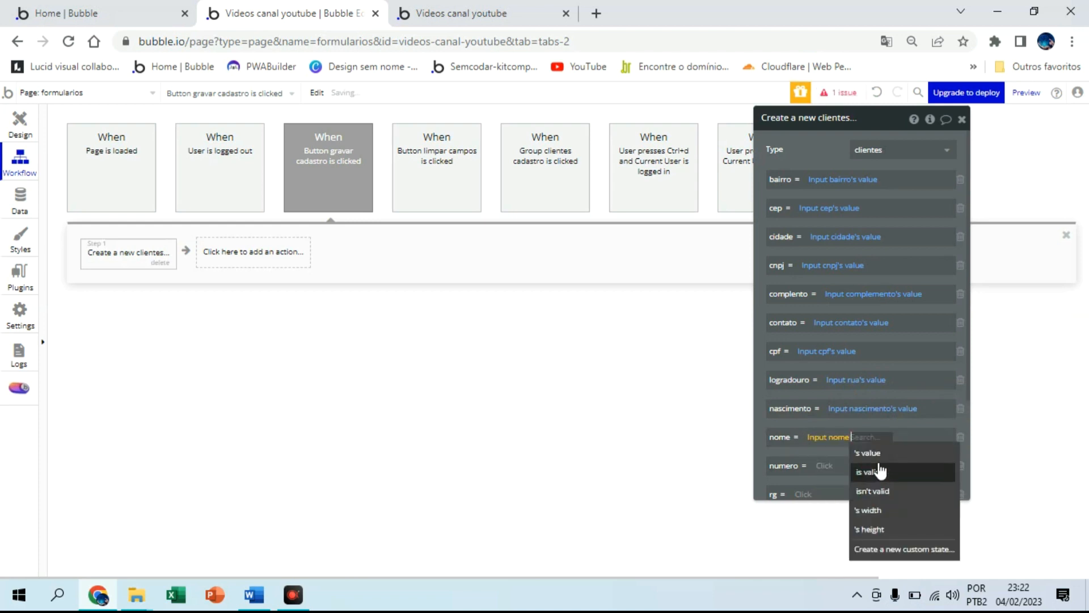
pyautogui.click(848, 458)
pyautogui.click(825, 465)
pyautogui.scroll(-5, 889, 521)
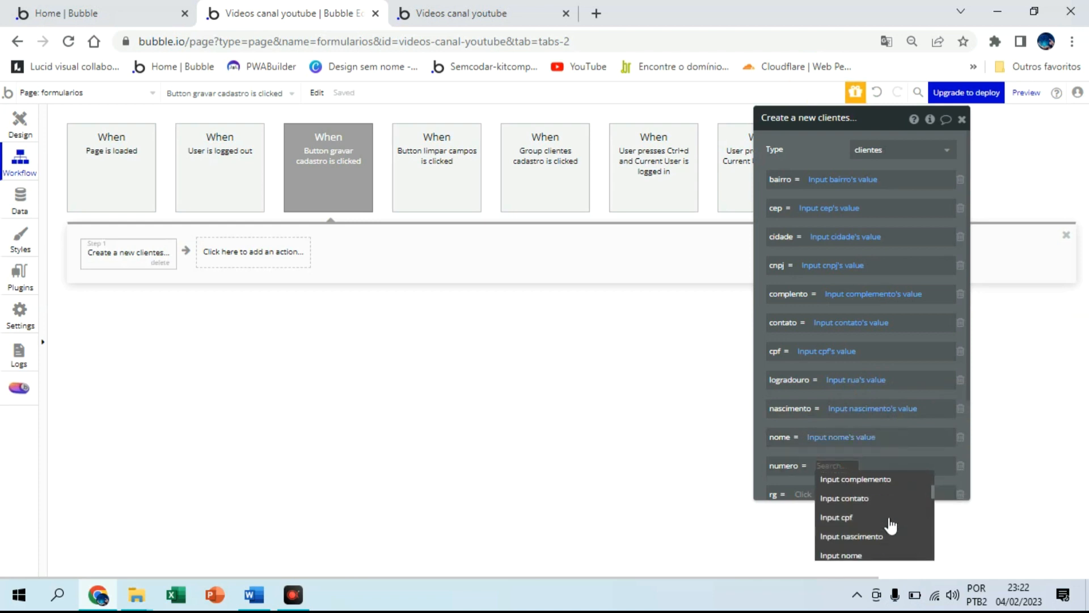
pyautogui.scroll(-2, 886, 527)
pyautogui.scroll(-1, 886, 526)
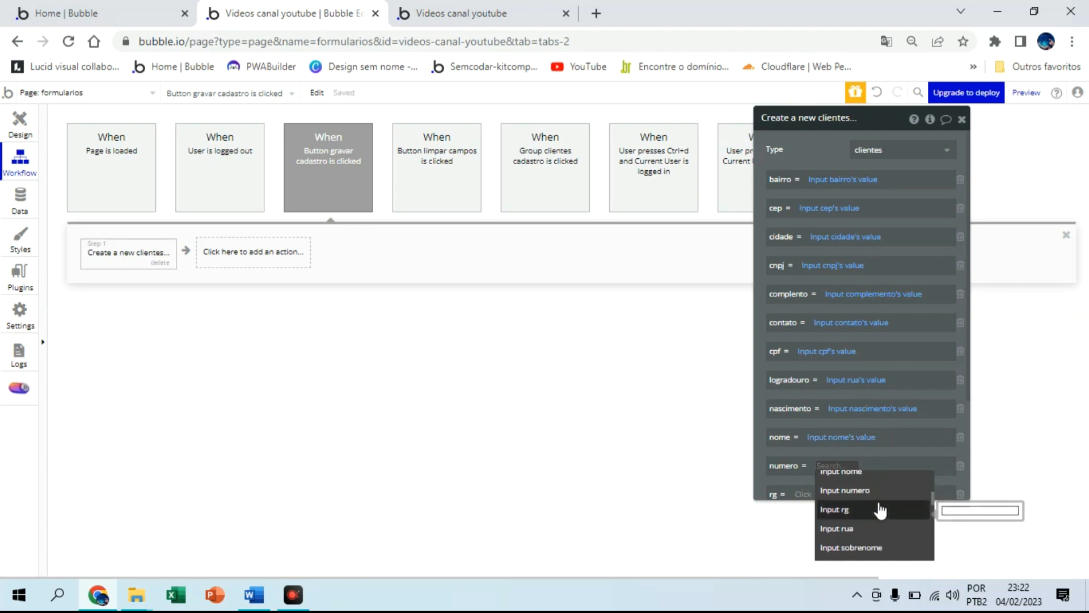
pyautogui.click(877, 491)
pyautogui.click(885, 482)
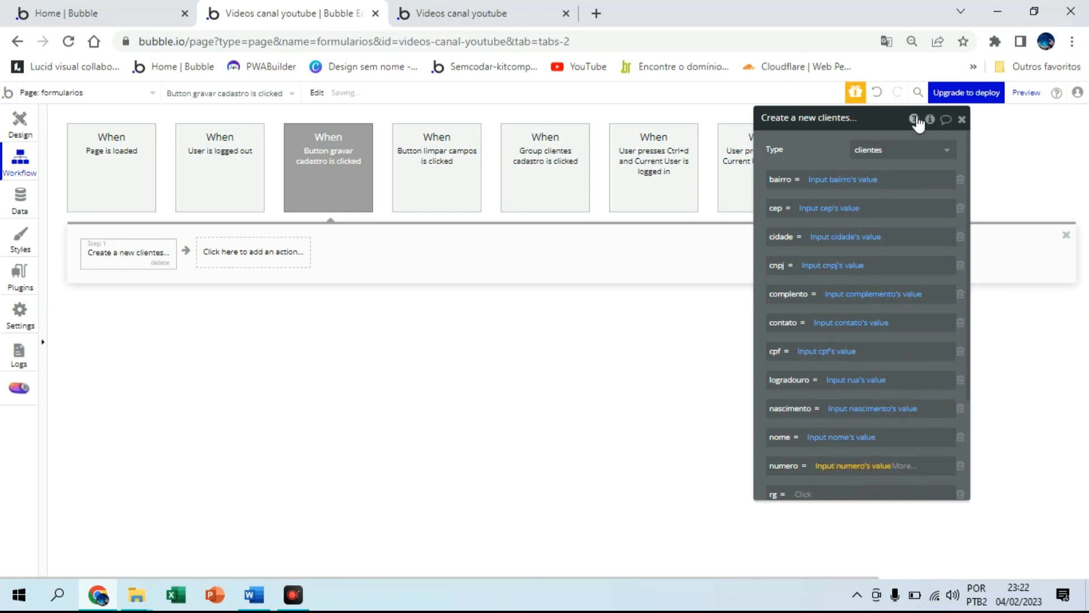
# Map rg to Input rg's value, correcting a wrong pick, and sobrenome to its input's value
pyautogui.moveTo(889, 125); pyautogui.dragTo(882, 118)
pyautogui.scroll(-3, 886, 384)
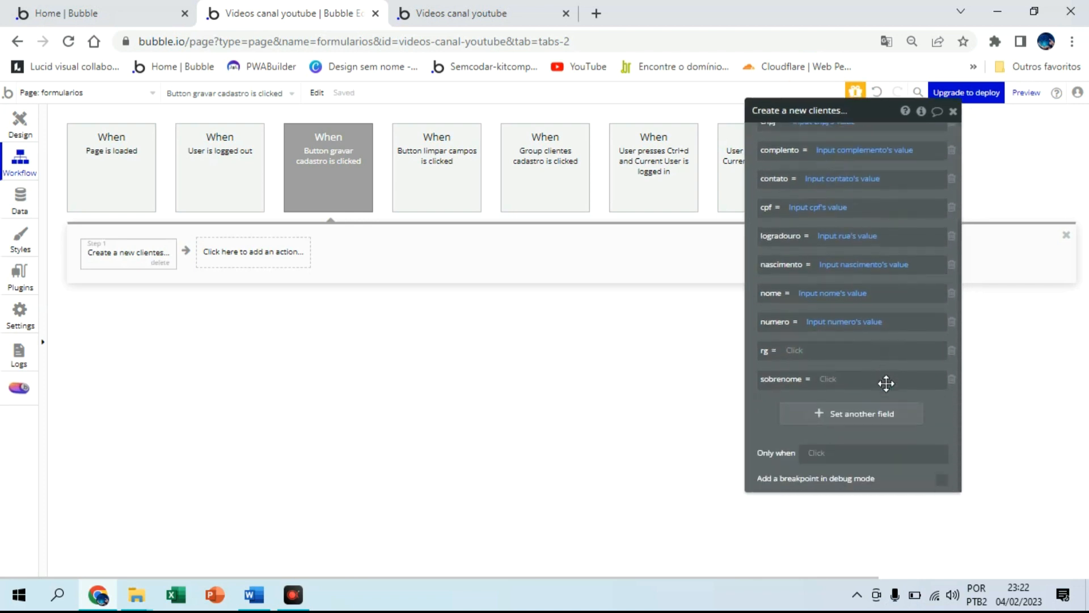
pyautogui.click(791, 351)
pyautogui.scroll(-6, 847, 483)
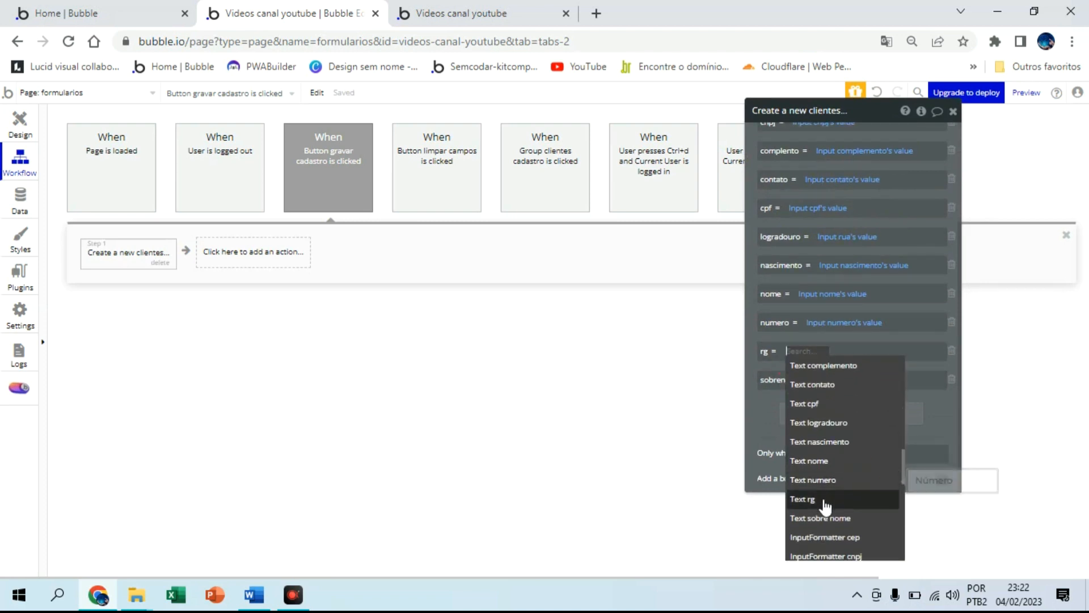
pyautogui.click(822, 500)
pyautogui.click(804, 358)
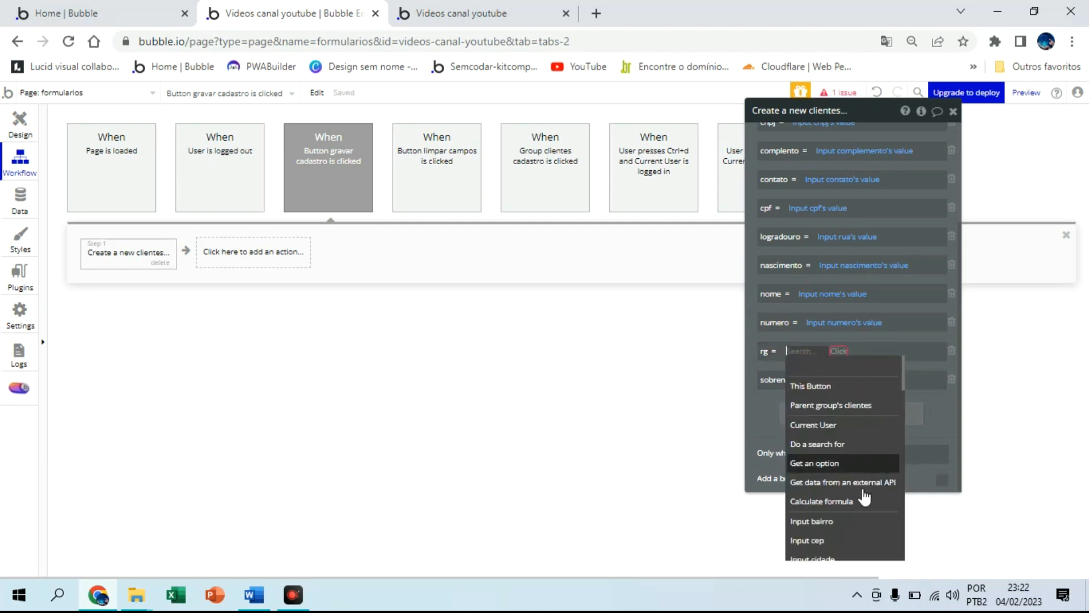
pyautogui.scroll(-1, 863, 498)
pyautogui.scroll(-3, 863, 500)
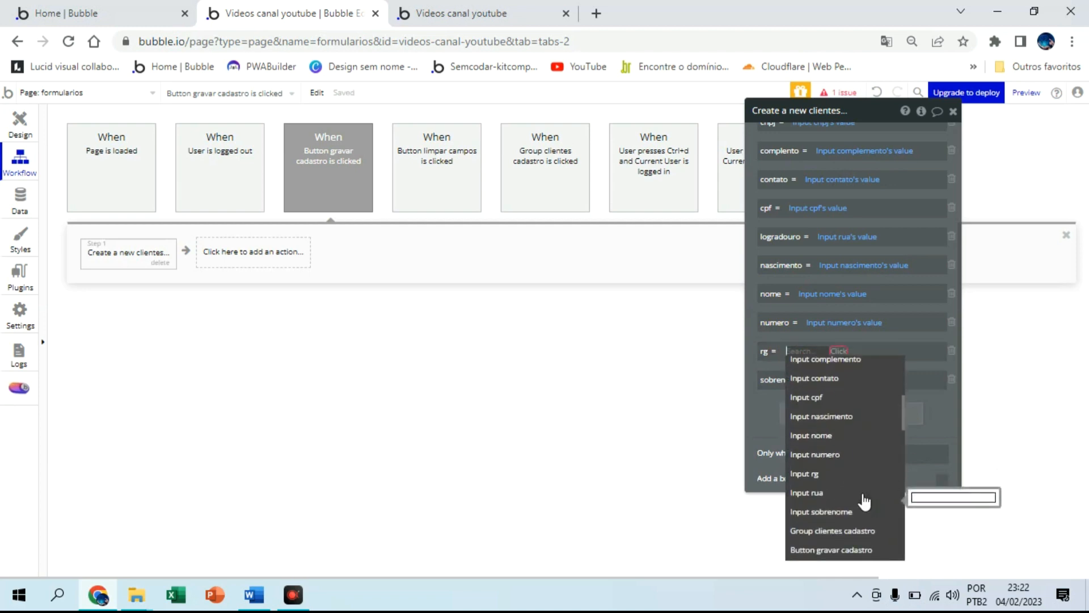
pyautogui.click(847, 483)
pyautogui.click(838, 368)
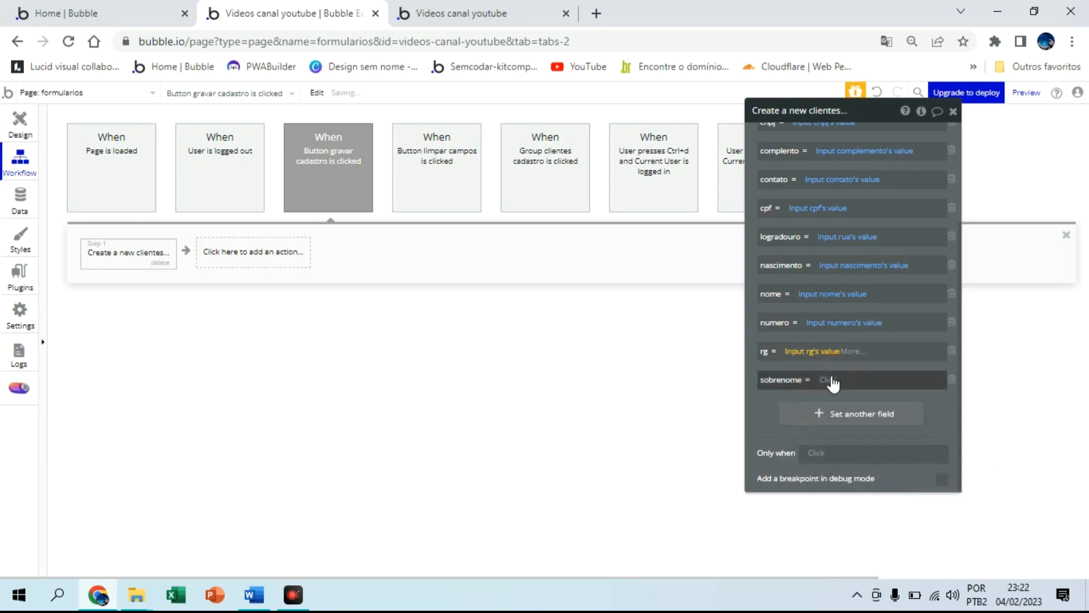
pyautogui.click(830, 380)
pyautogui.scroll(-5, 890, 508)
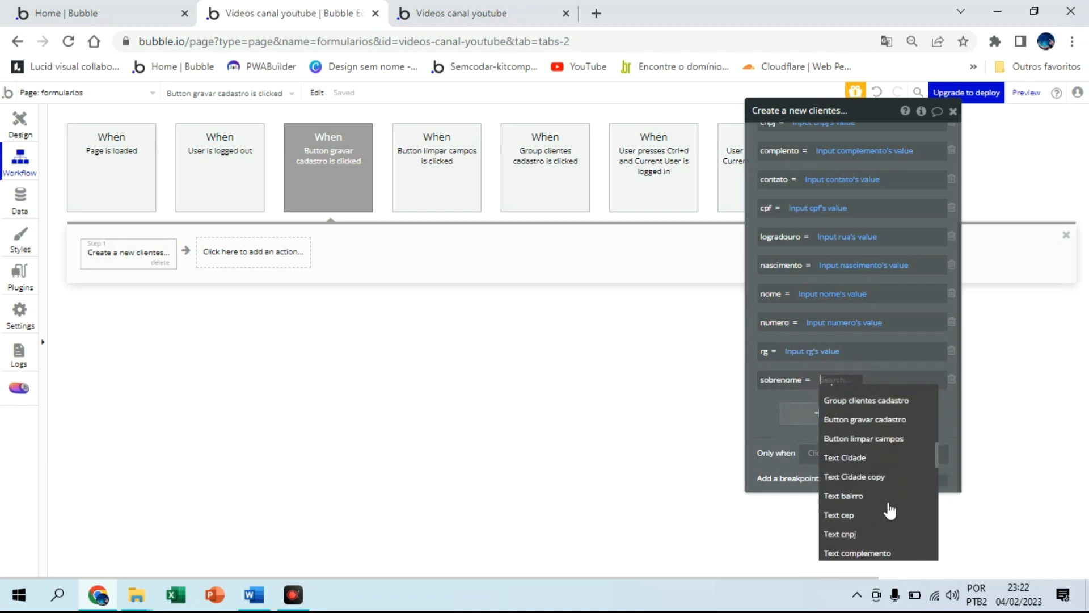
pyautogui.scroll(3, 890, 509)
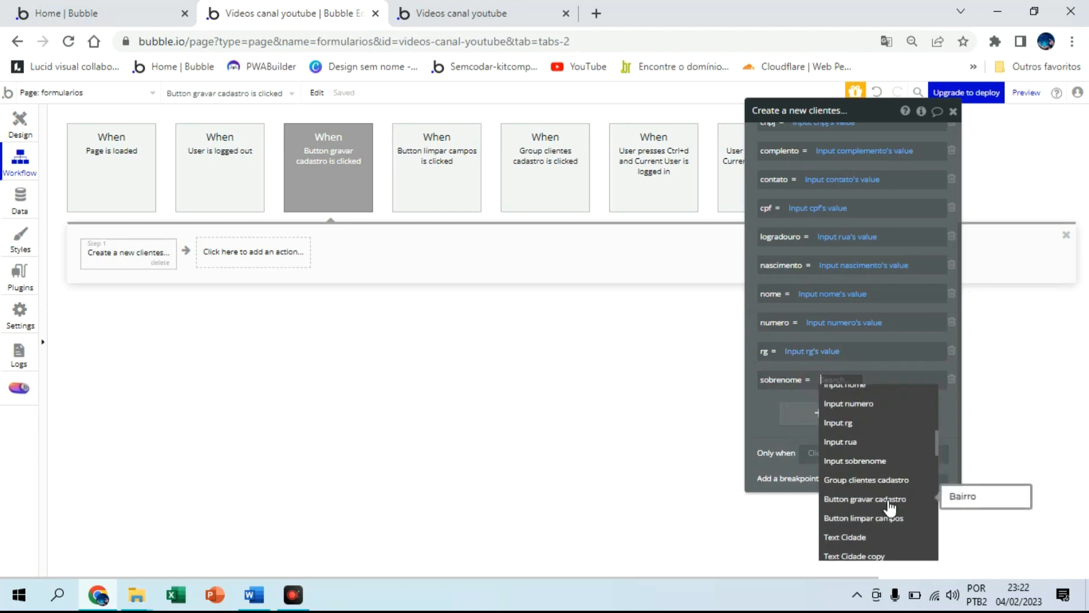
pyautogui.click(881, 462)
pyautogui.click(895, 394)
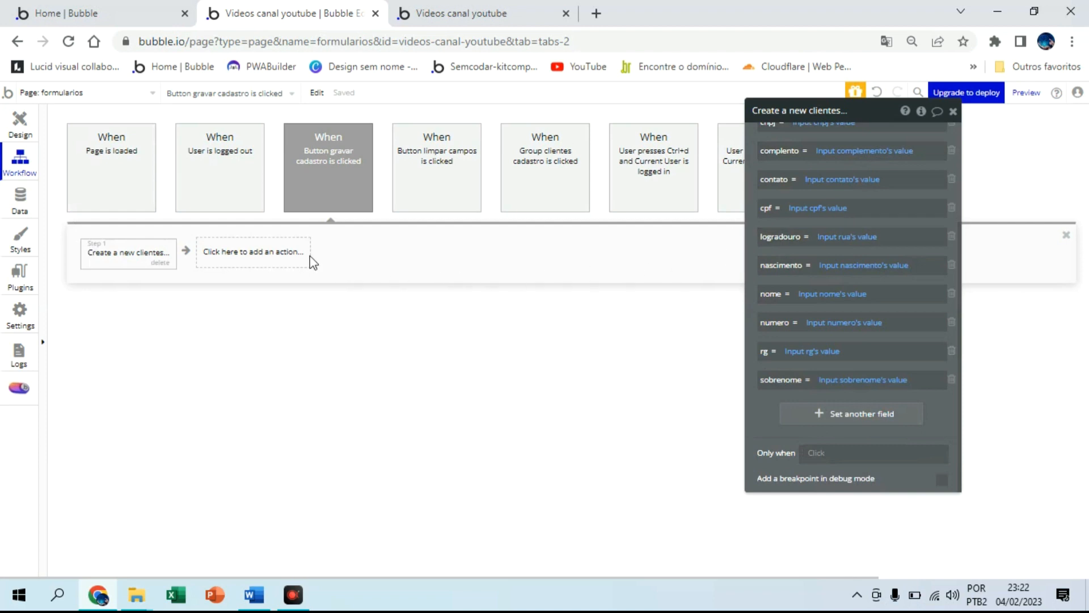
# Add an Element Actions > Reset inputs step after the GRAVAR workflow's Create a new clientes action
pyautogui.click(292, 253)
pyautogui.moveTo(276, 401)
pyautogui.moveTo(274, 459)
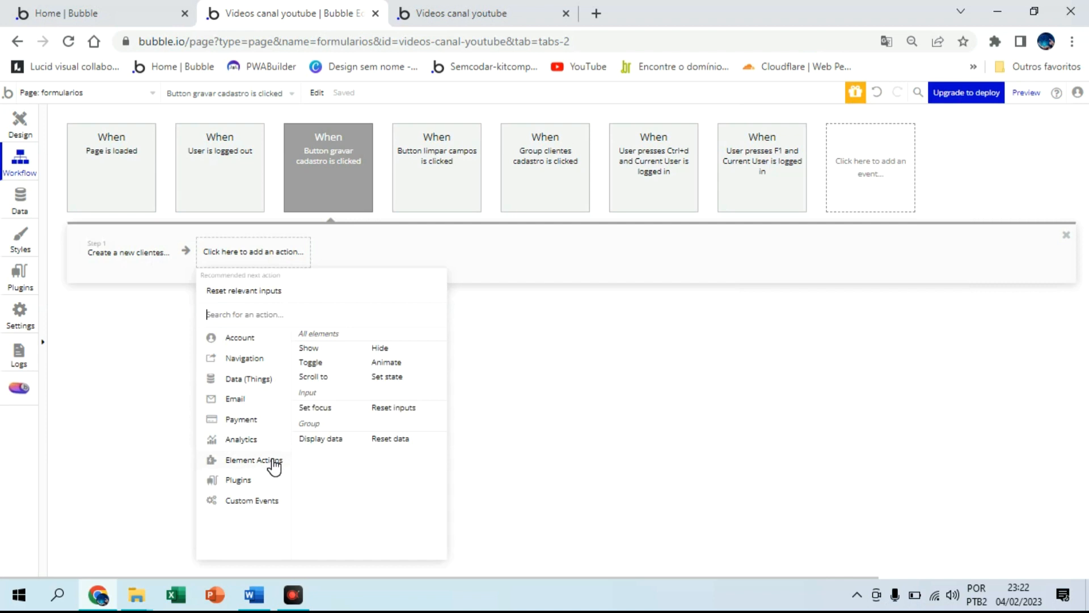
pyautogui.click(383, 416)
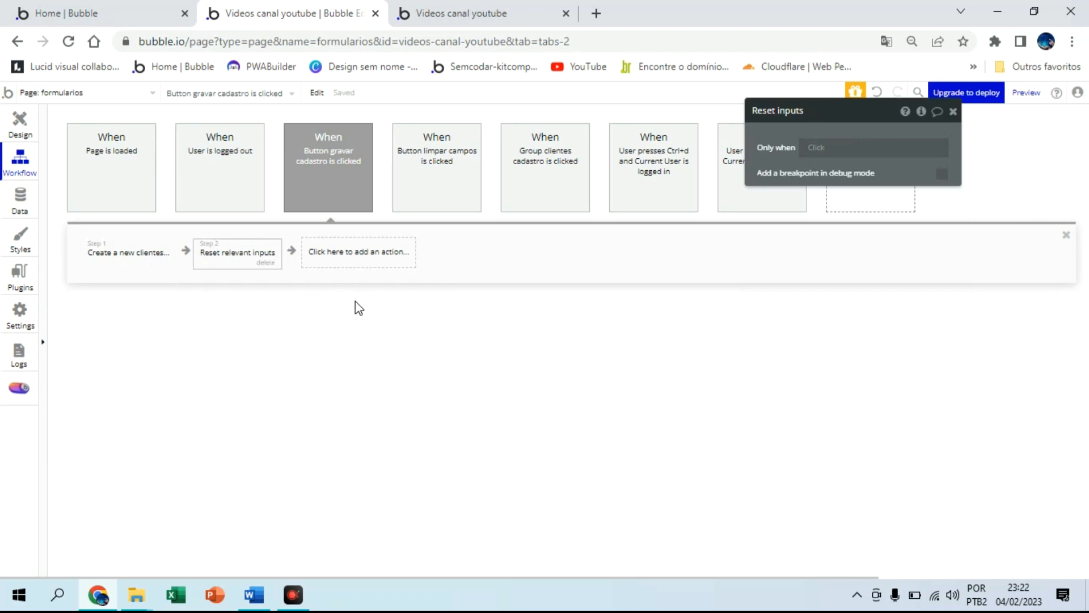
pyautogui.click(25, 126)
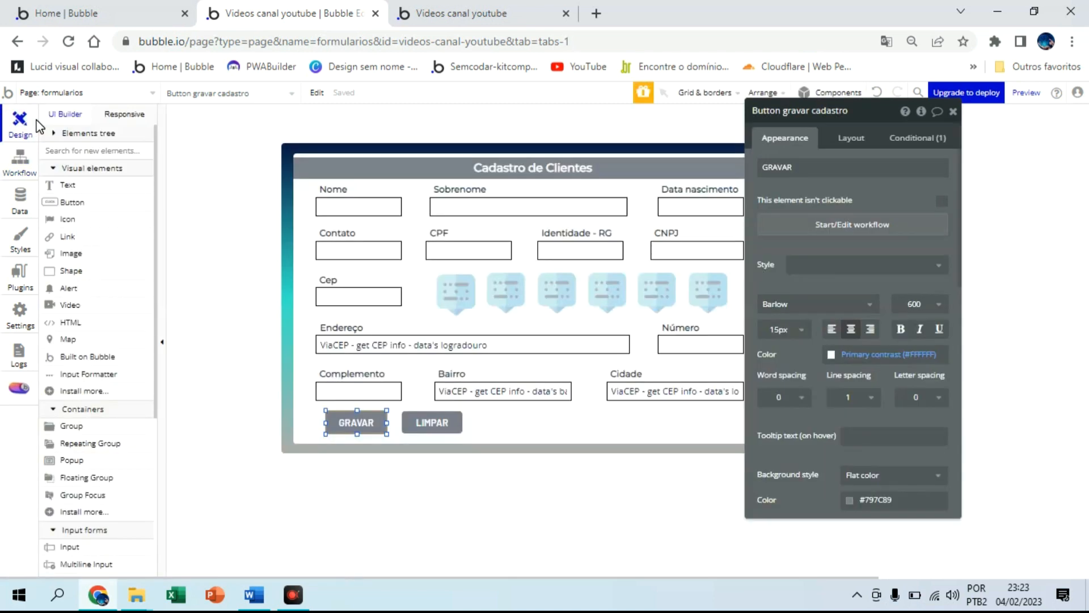
# Draw an unstyled alert on the form reading CADASTRO GRAVADO COM SUCESSO
pyautogui.click(952, 111)
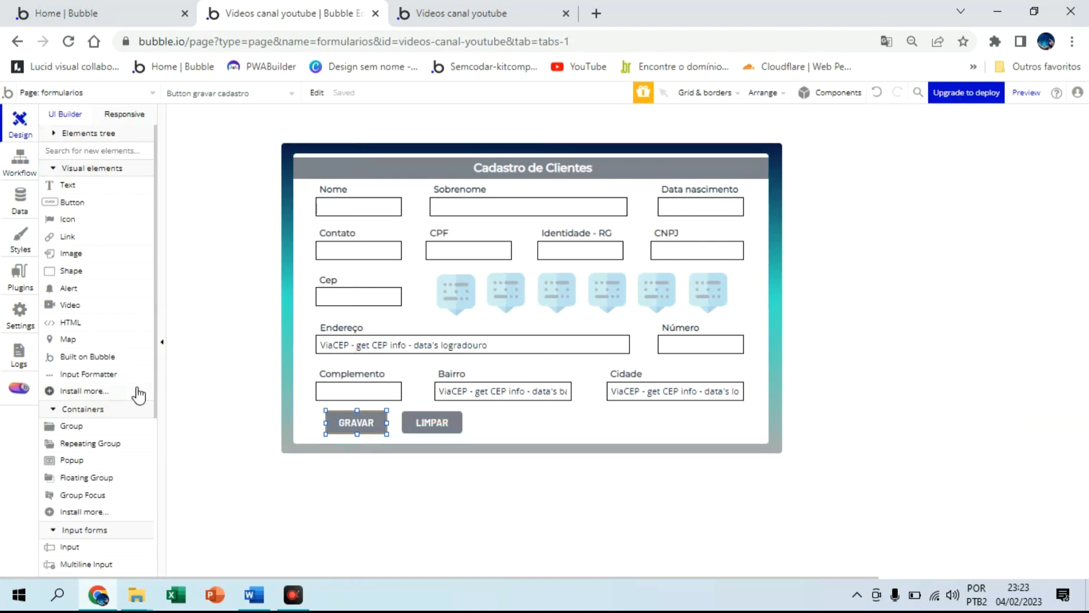
pyautogui.scroll(-3, 118, 408)
pyautogui.scroll(-2, 118, 410)
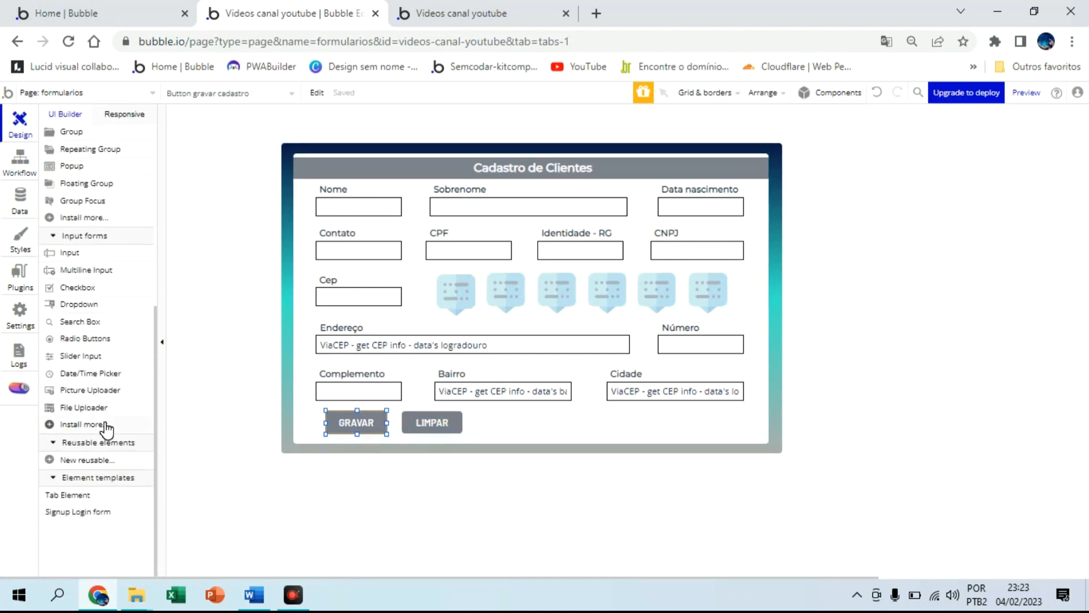
pyautogui.scroll(3, 106, 429)
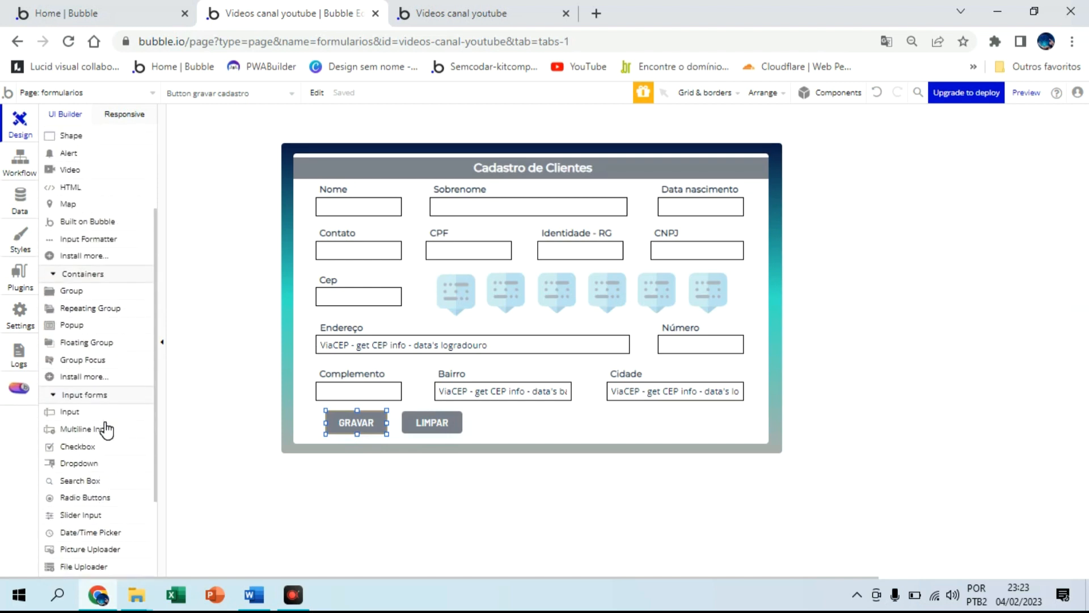
pyautogui.click(68, 153)
pyautogui.moveTo(301, 203); pyautogui.dragTo(759, 282)
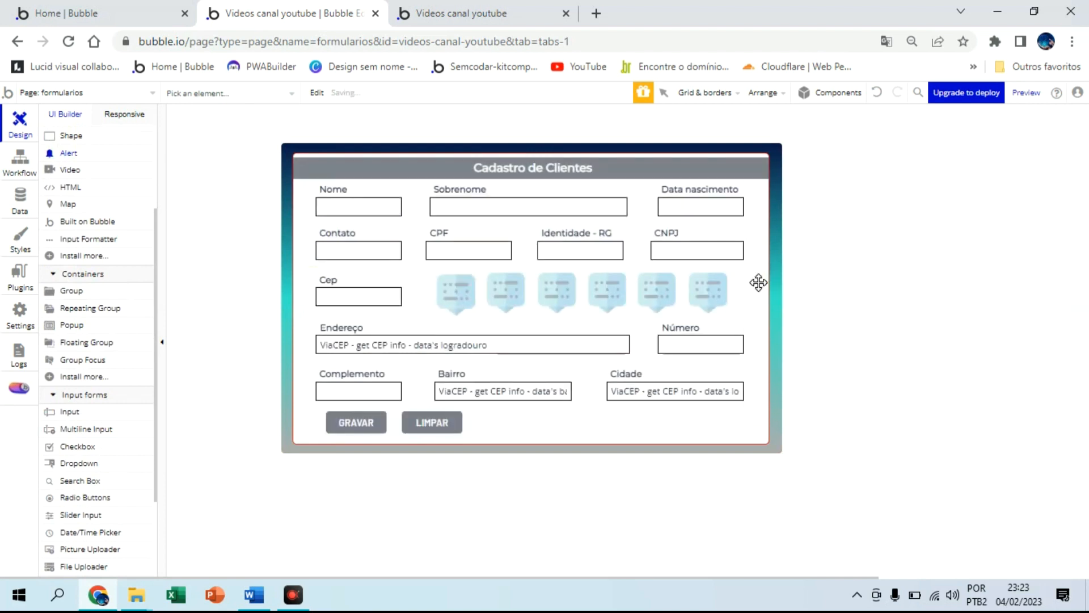
pyautogui.click(788, 110)
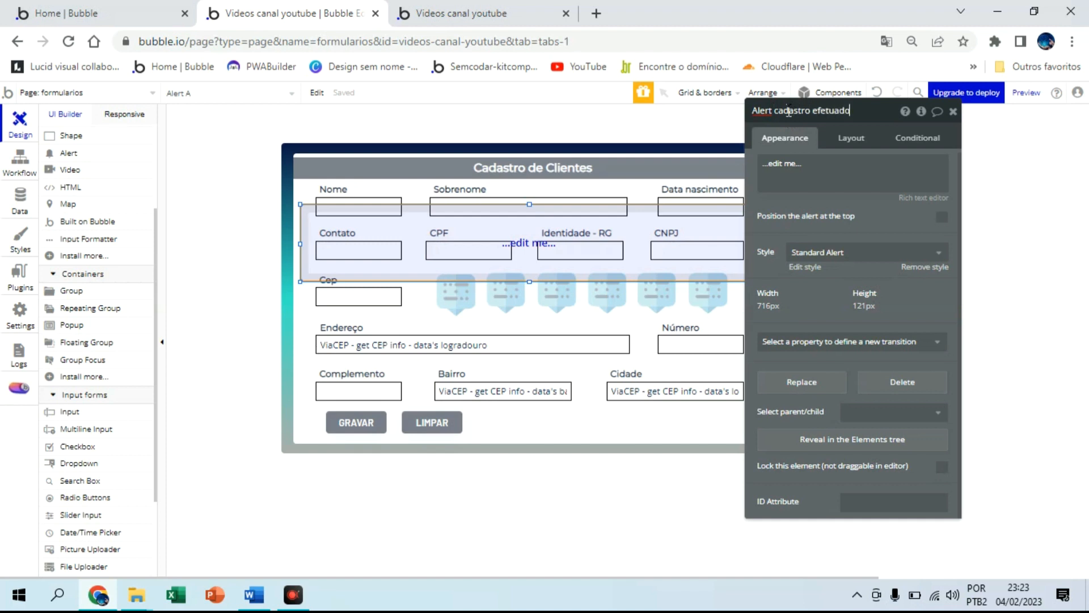
pyautogui.click(924, 266)
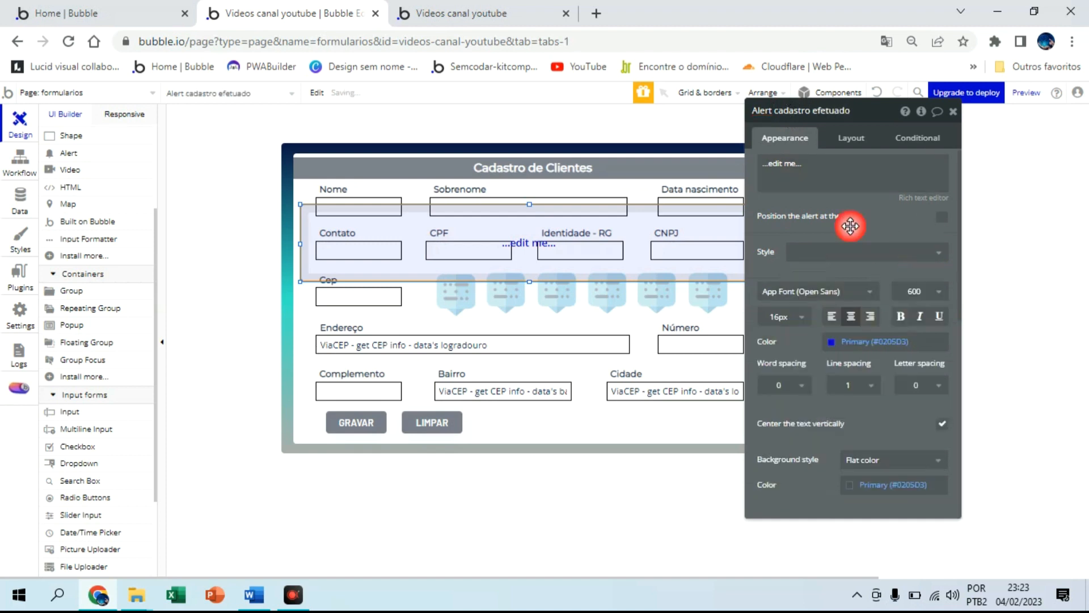
pyautogui.click(823, 176)
pyautogui.write('CADASTRO GRAVADO COM SUCESSO')
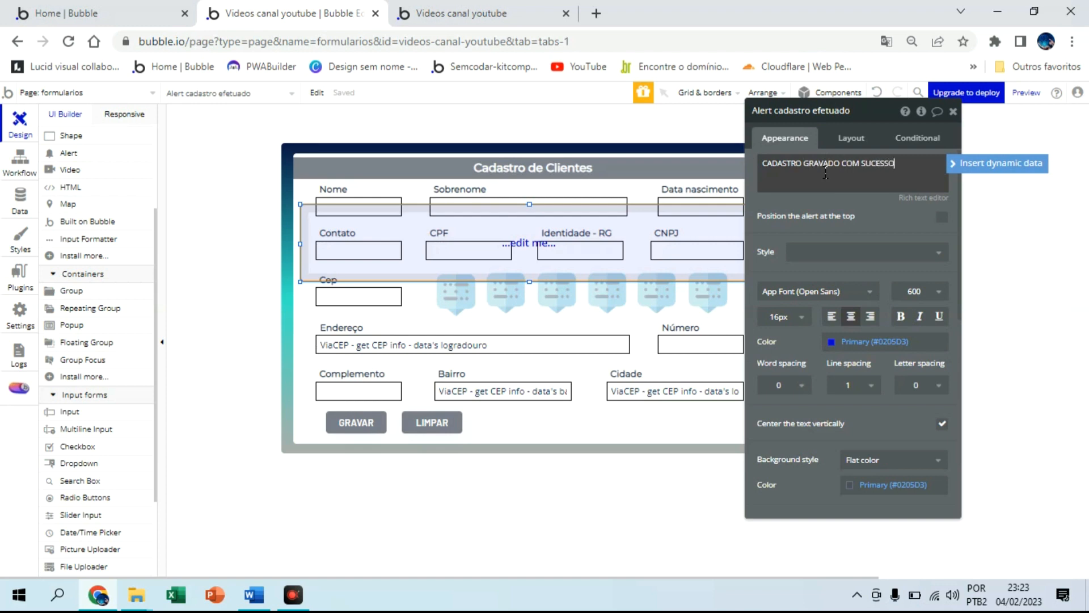
# Style the alert with white text, Success green background and 36px font size
pyautogui.click(830, 342)
pyautogui.click(893, 513)
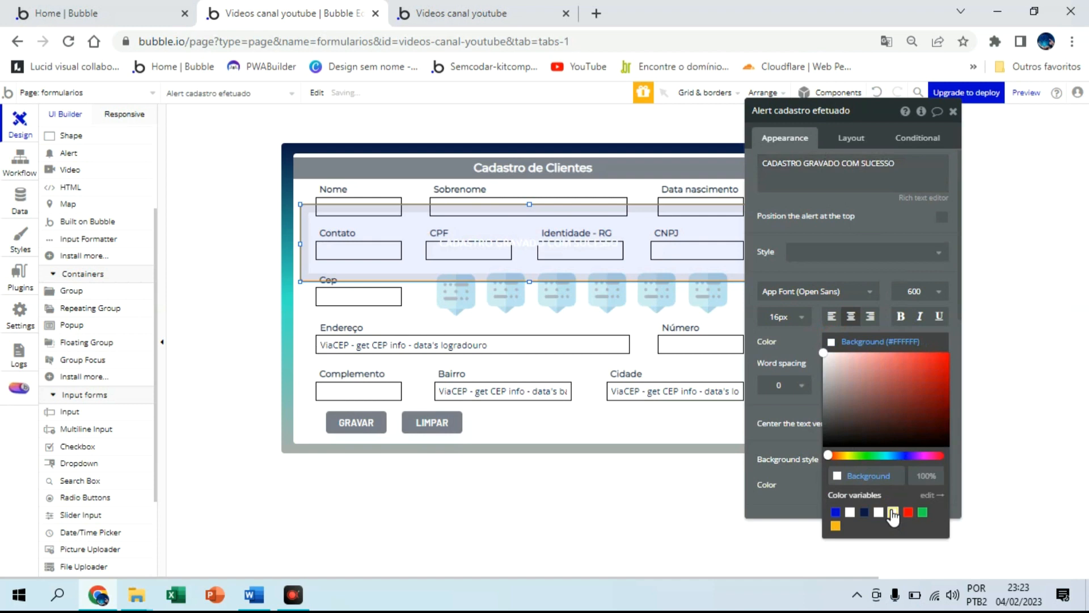
pyautogui.click(797, 357)
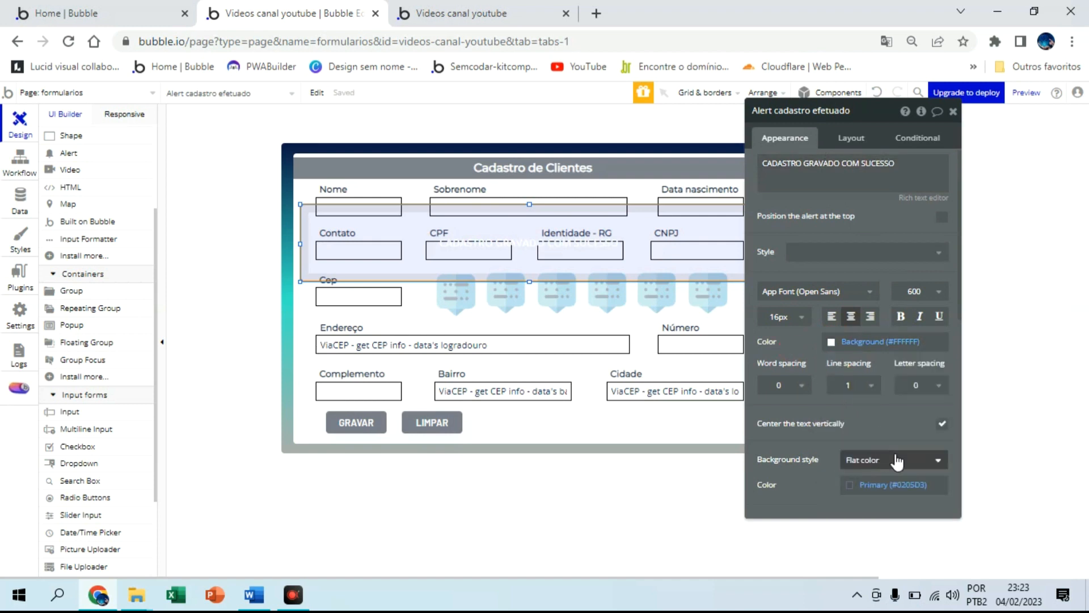
pyautogui.scroll(-2, 896, 462)
pyautogui.click(899, 406)
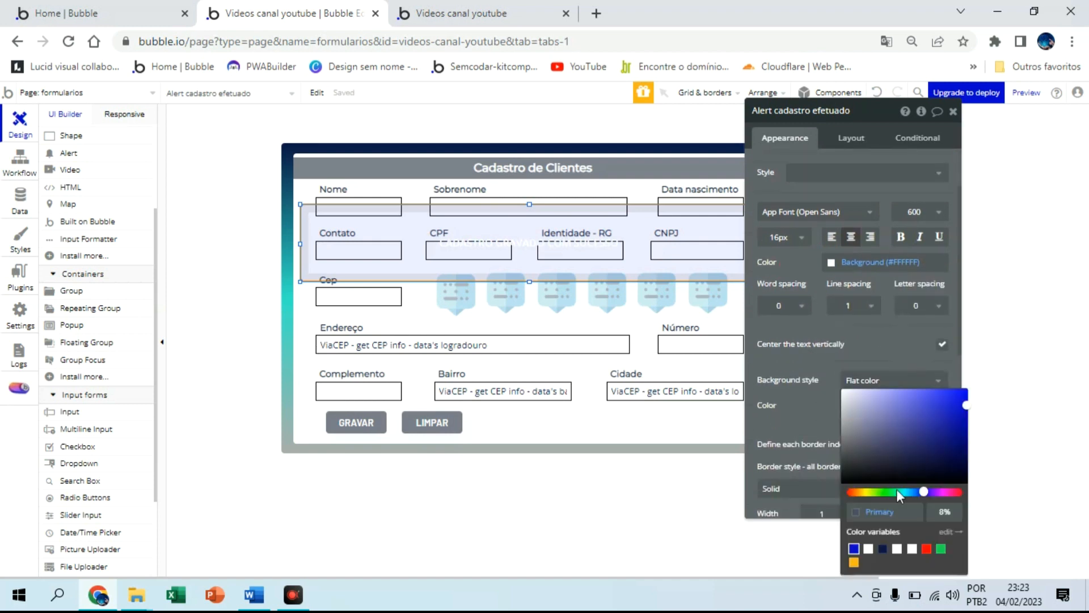
pyautogui.click(940, 548)
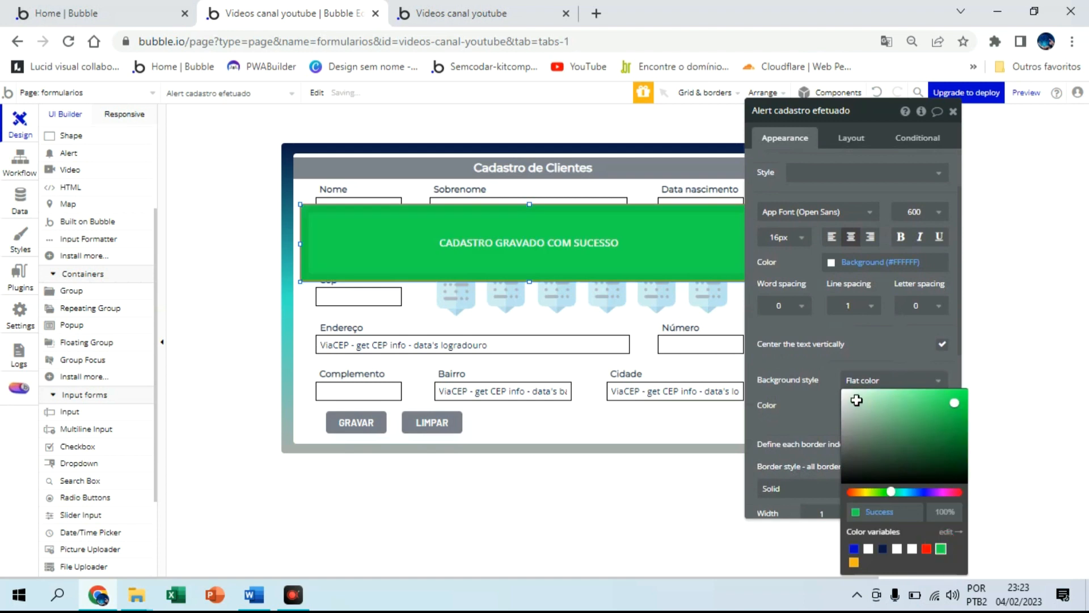
pyautogui.click(798, 237)
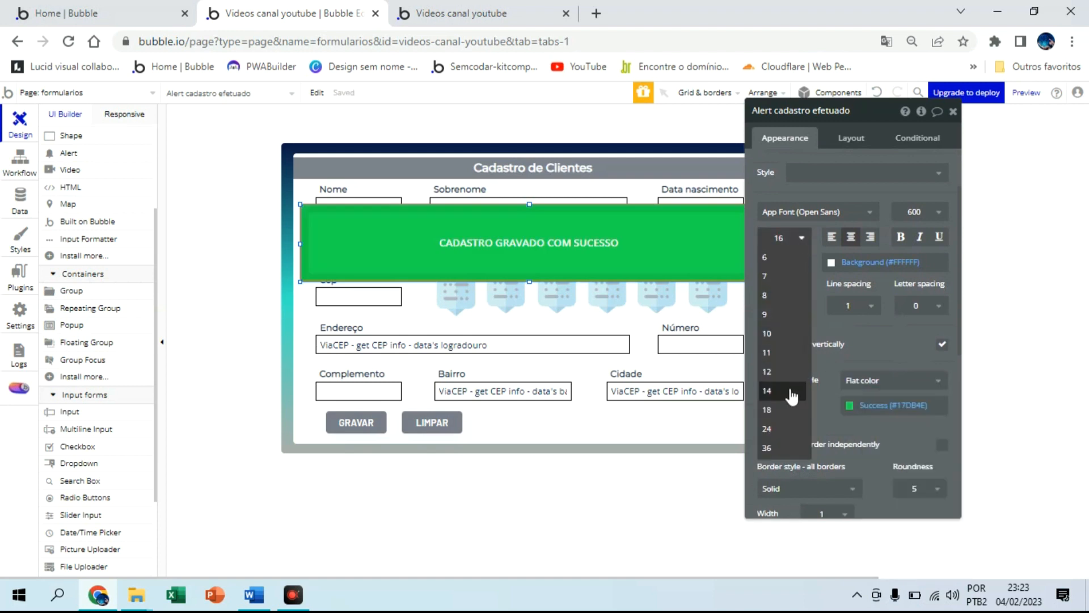
pyautogui.click(790, 447)
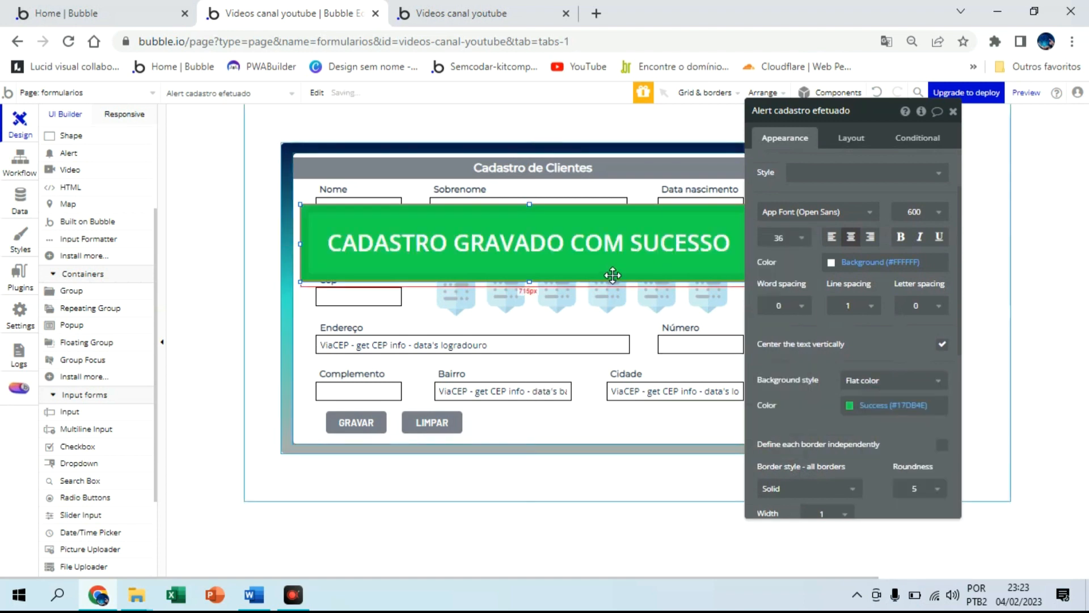
pyautogui.click(953, 112)
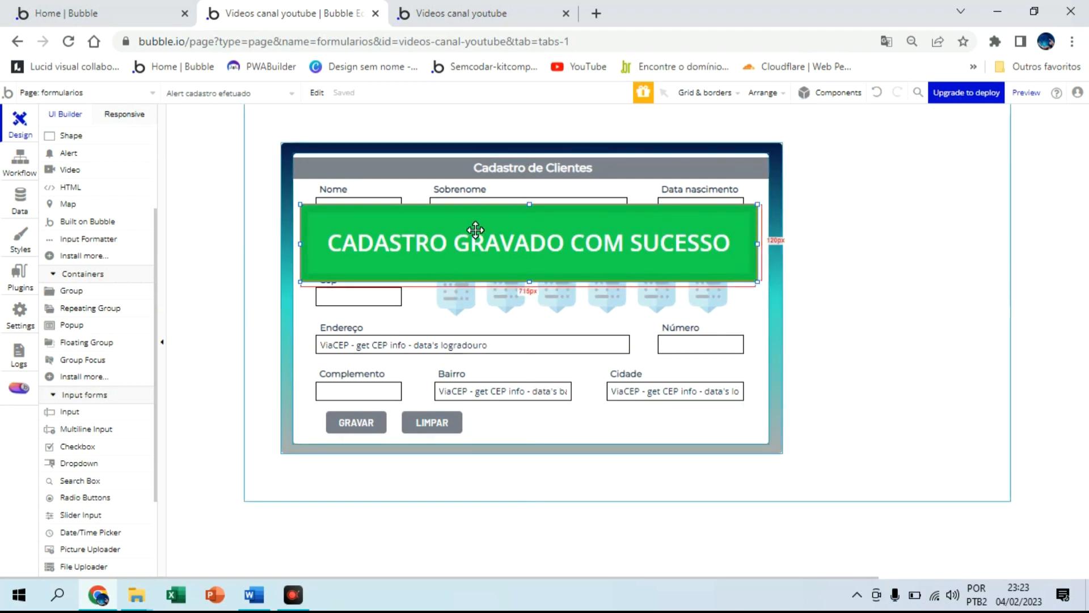
# Add a Show message step to the GRAVAR workflow showing Alert cadastro efetuado with a 4000 ms hold
pyautogui.click(19, 161)
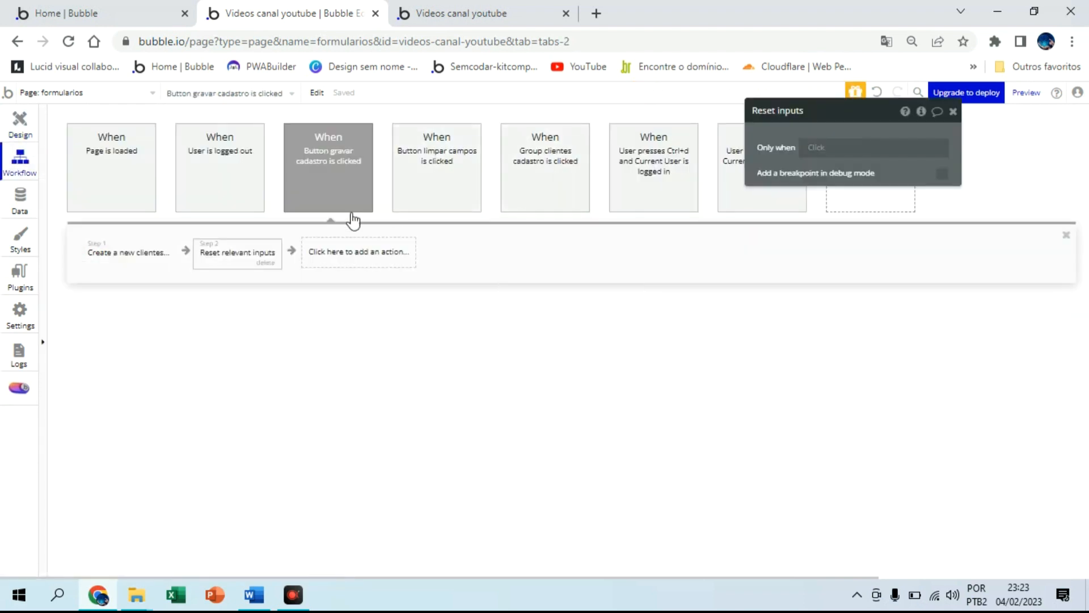
pyautogui.click(376, 256)
pyautogui.moveTo(378, 432)
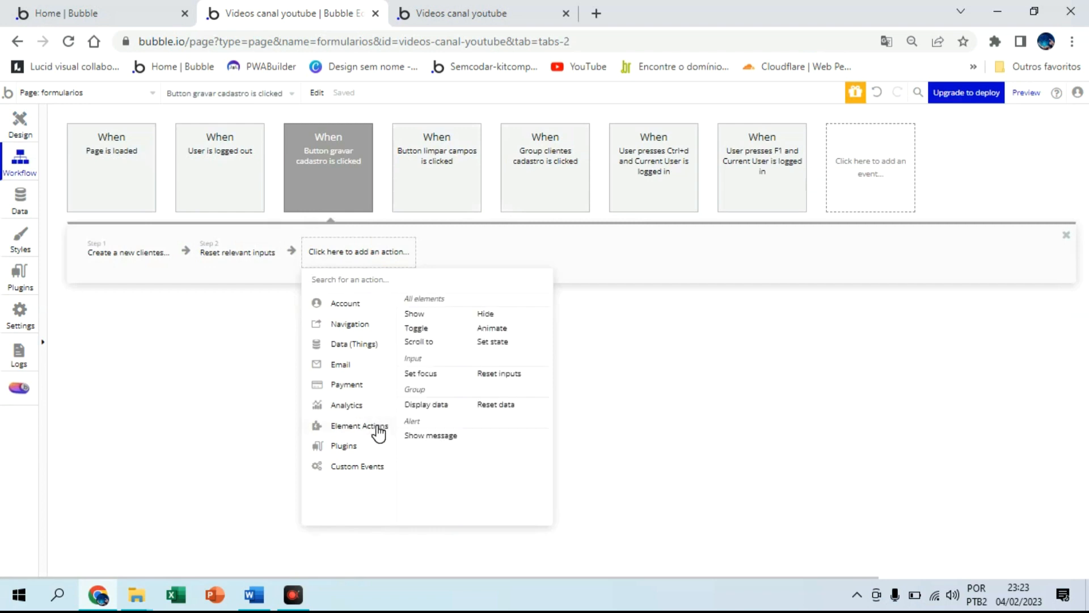
pyautogui.click(428, 437)
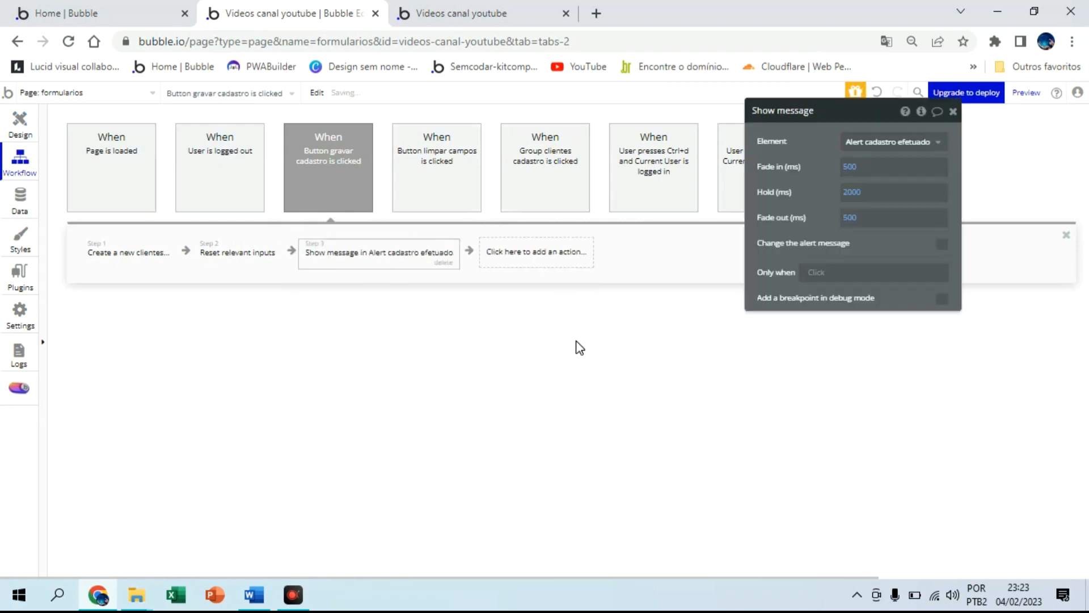
pyautogui.click(902, 148)
pyautogui.click(904, 162)
pyautogui.click(864, 193)
pyautogui.click(856, 193)
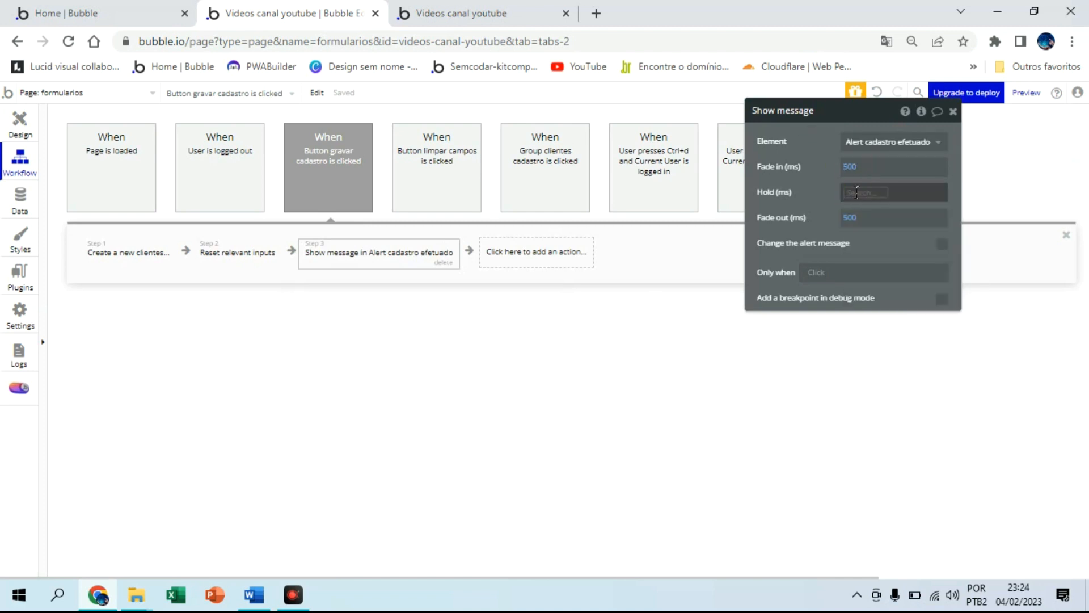
pyautogui.write('4000')
pyautogui.click(819, 188)
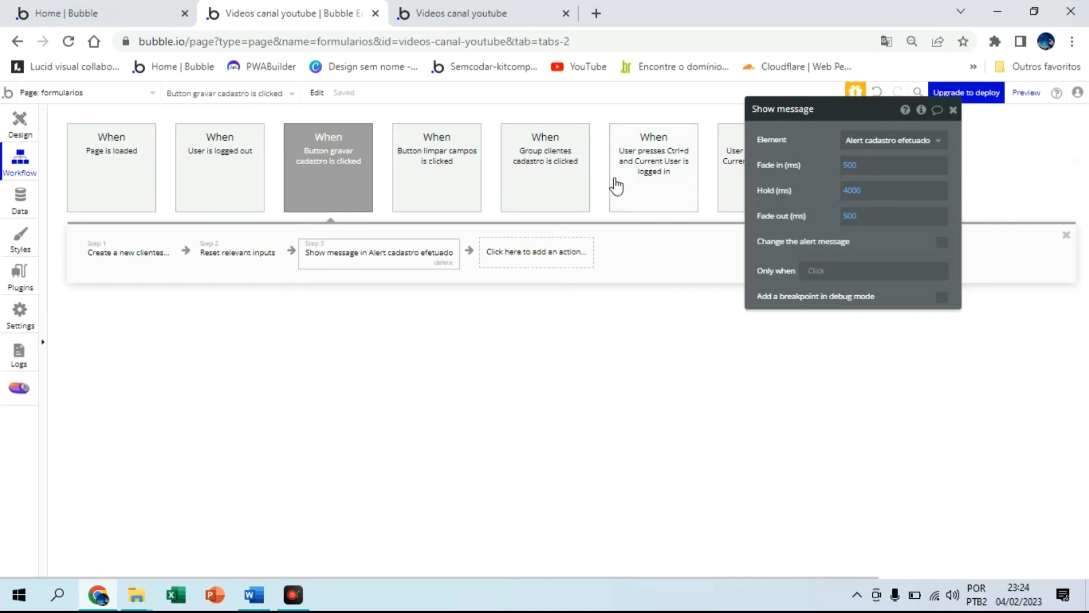
pyautogui.click(489, 15)
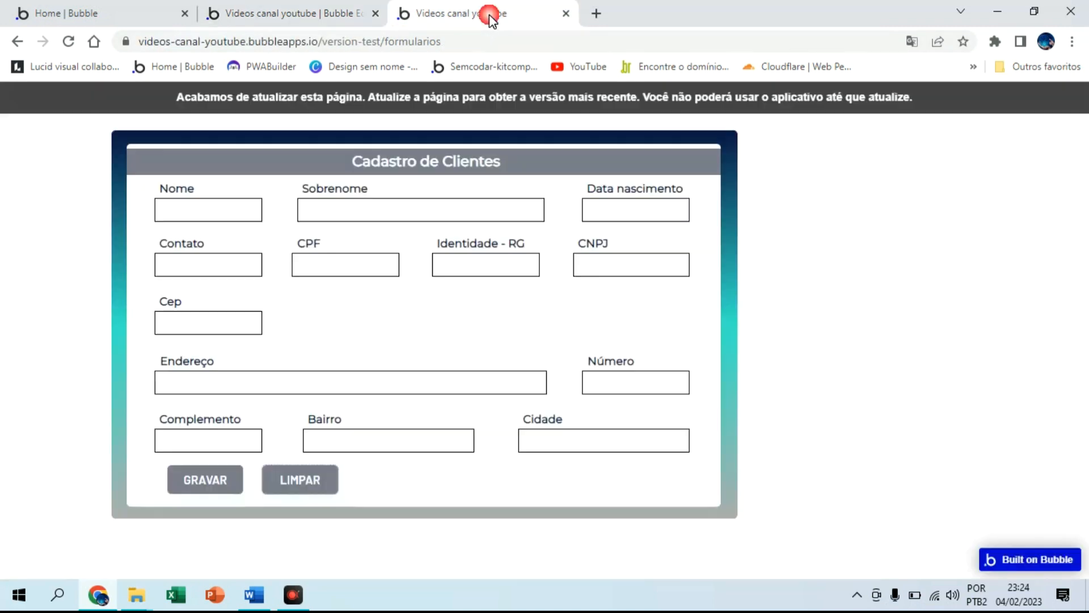
# Reload the preview and submit the form with a sample client's name, birth date, contact, CPF, RG, CNPJ and CEP
pyautogui.click(471, 102)
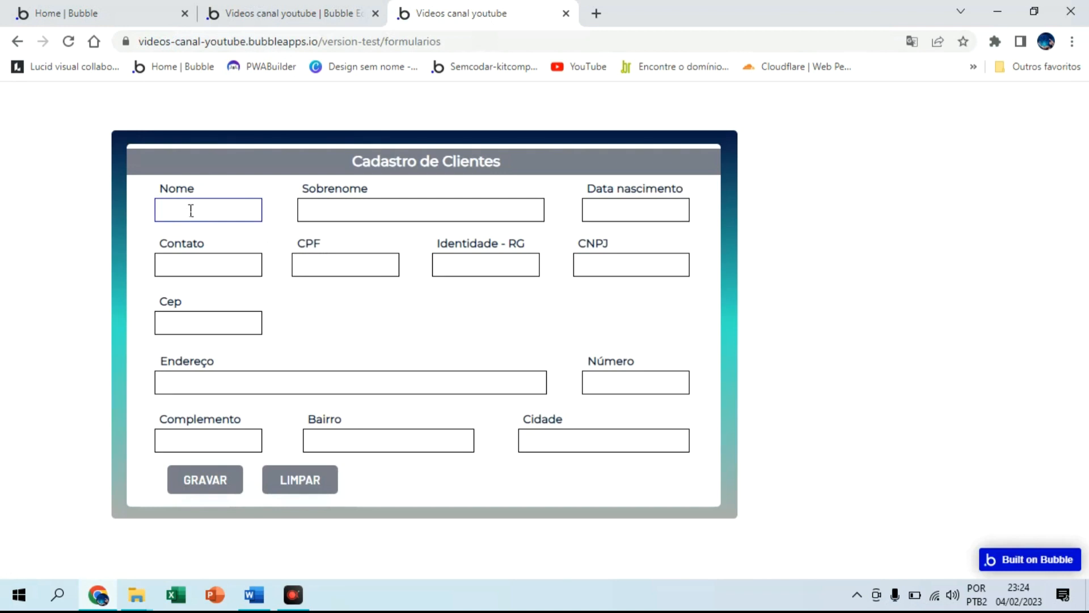
pyautogui.press('BackSpace')
pyautogui.press('BackSpace')
pyautogui.press('BackSpace')
pyautogui.press('BackSpace')
pyautogui.press('BackSpace')
pyautogui.press('BackSpace')
pyautogui.press('BackSpace')
pyautogui.press('BackSpace')
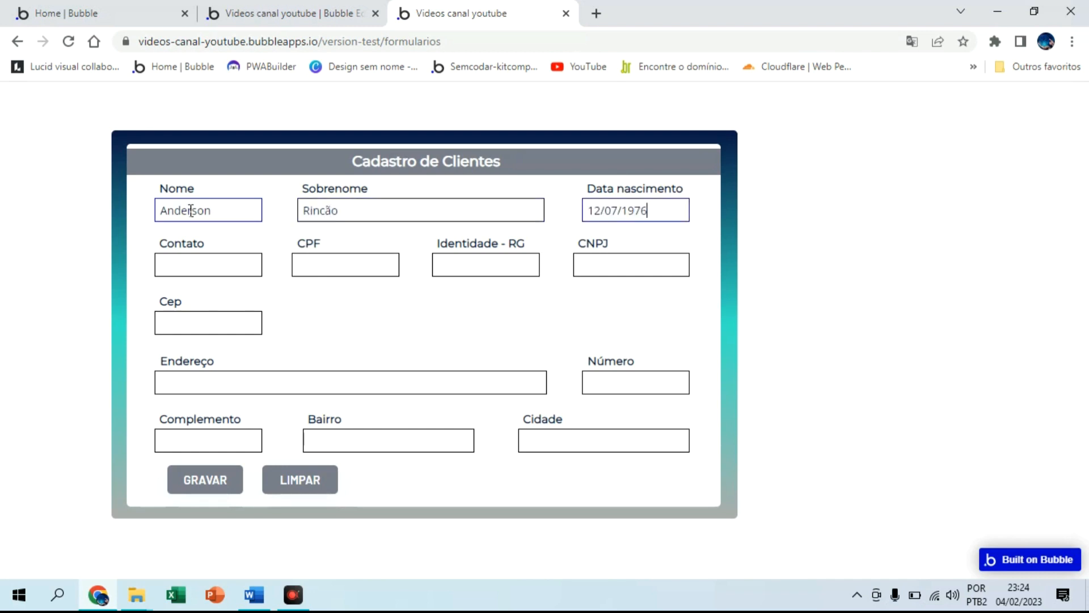
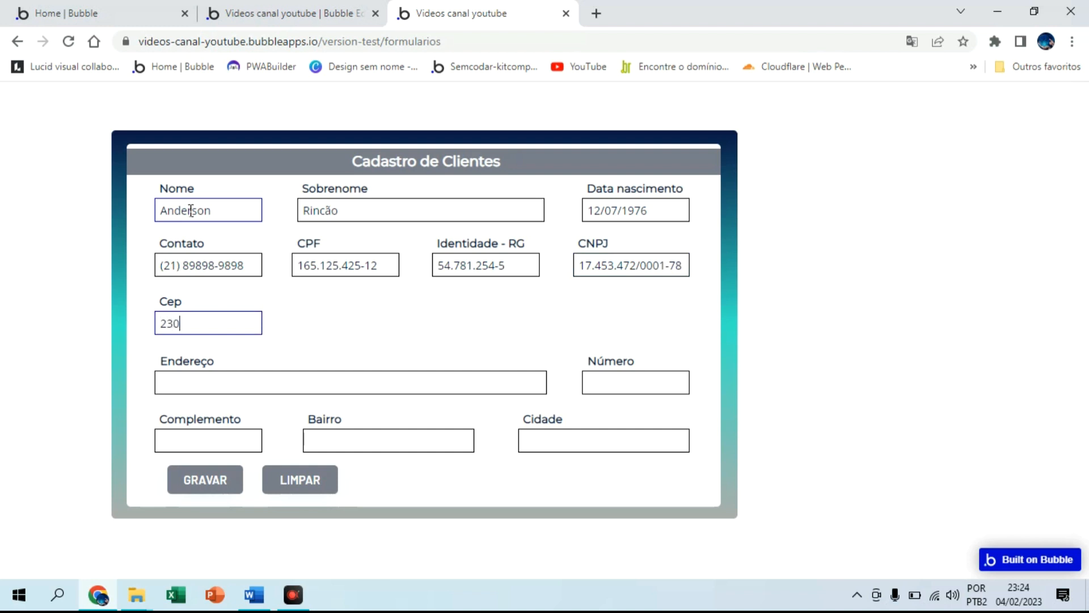
pyautogui.press('Return')
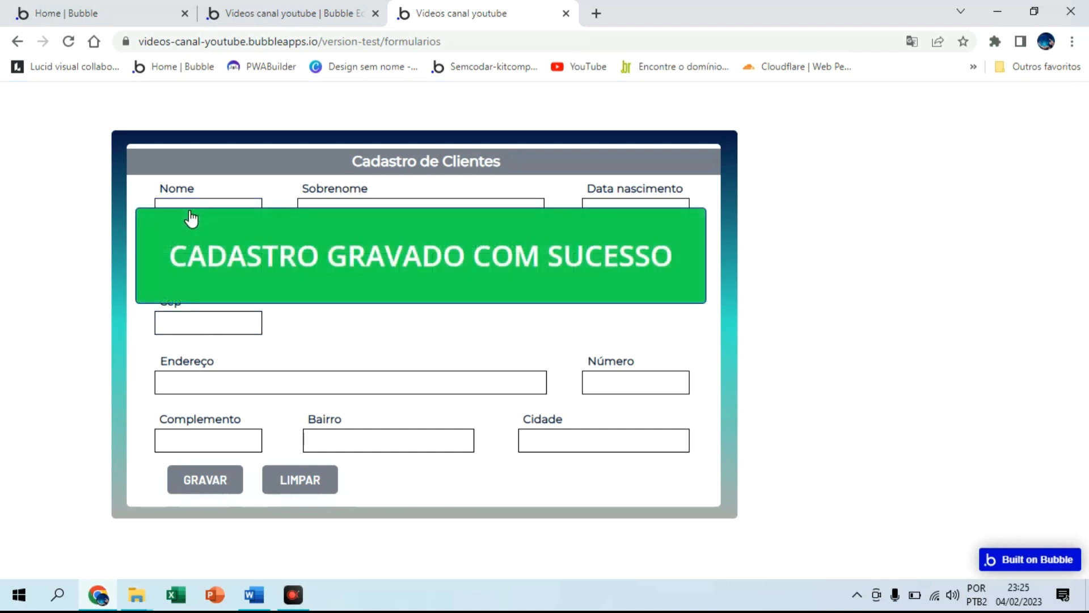
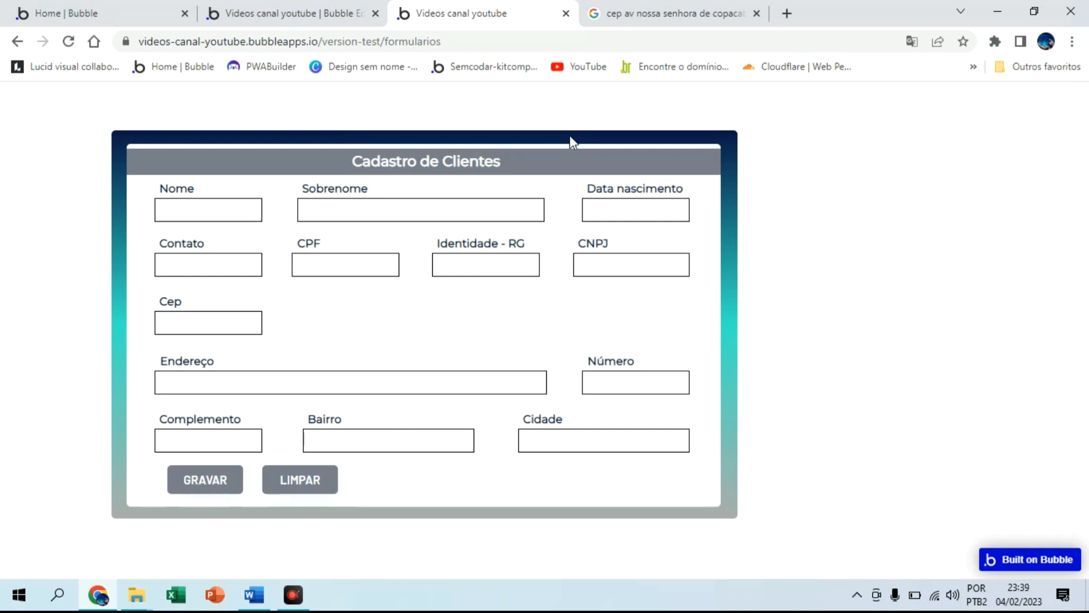
# Enter the client's name, surname, birth date, contact, CPF, RG, CNPJ and CEP so the address auto-fills
pyautogui.click(238, 206)
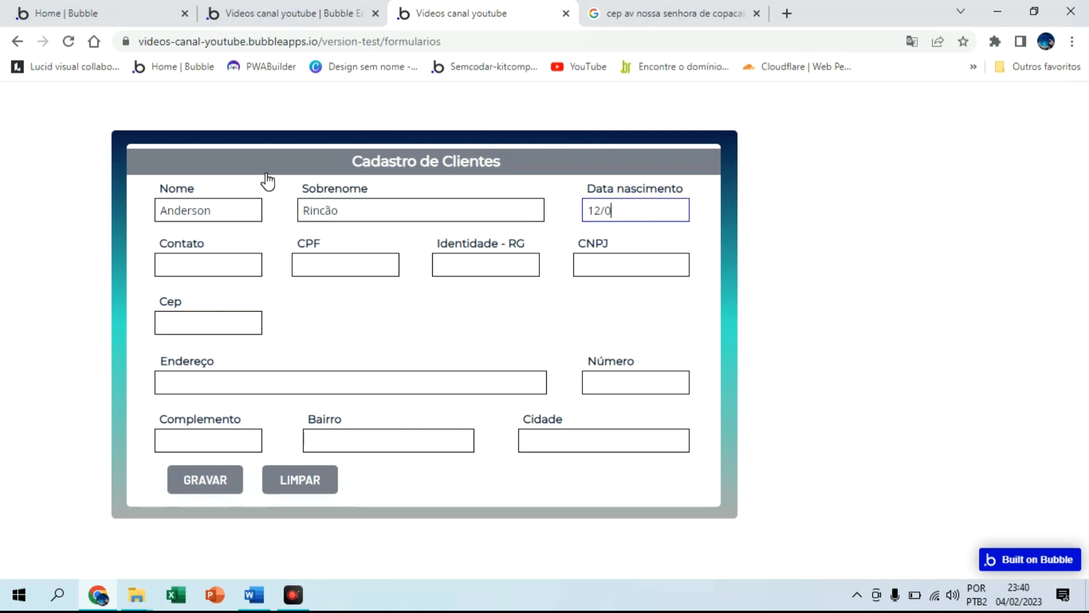
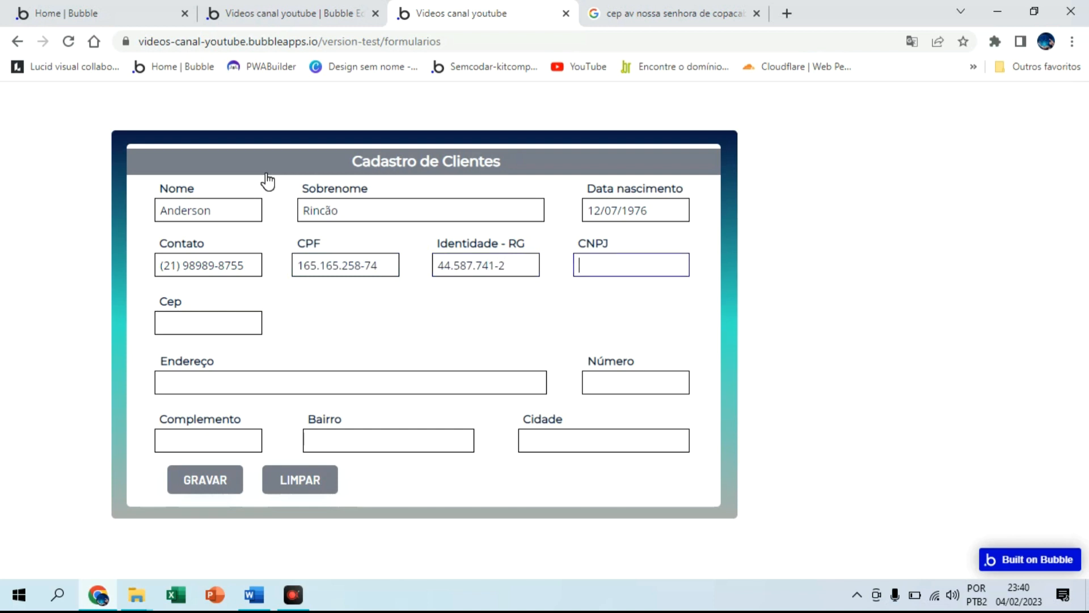
pyautogui.press('Tab')
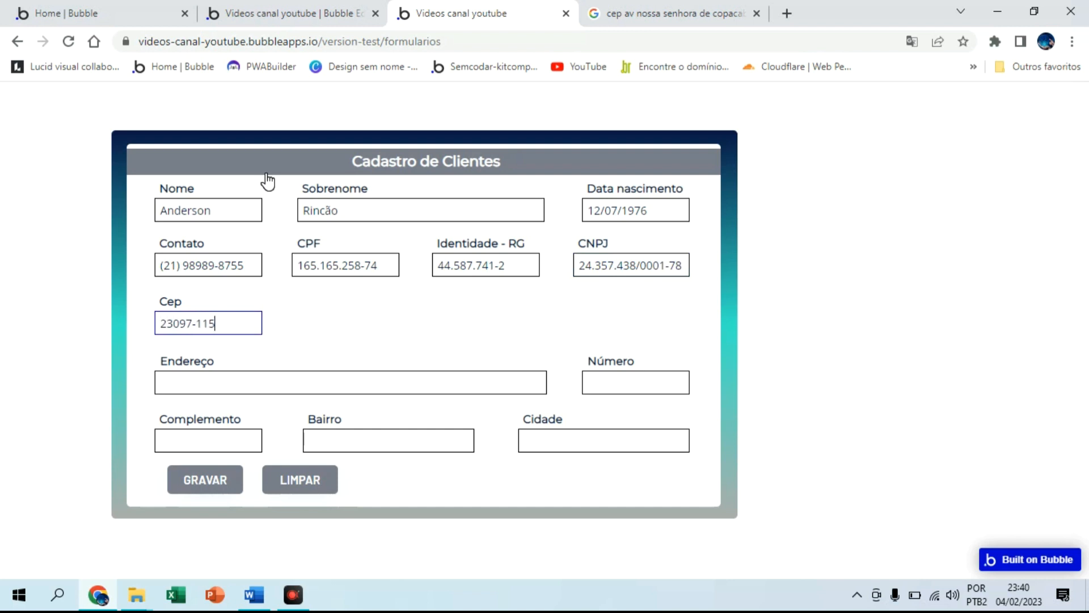
pyautogui.click(363, 313)
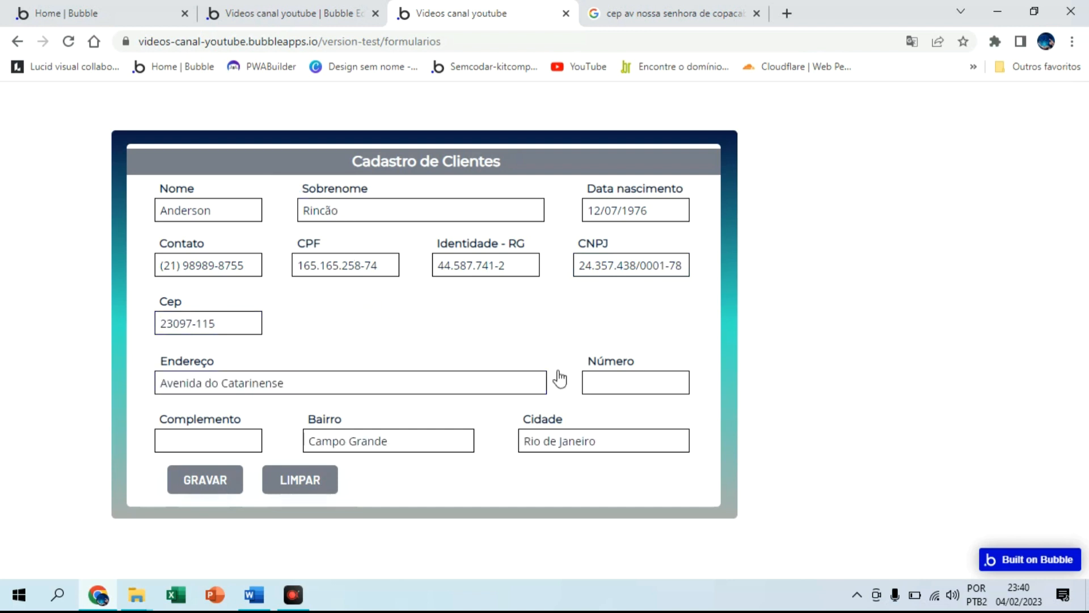
# Add the street number and address complement, then save the client record with GRAVAR
pyautogui.click(599, 378)
pyautogui.write('1000')
pyautogui.click(234, 434)
pyautogui.write('frente')
pyautogui.click(210, 481)
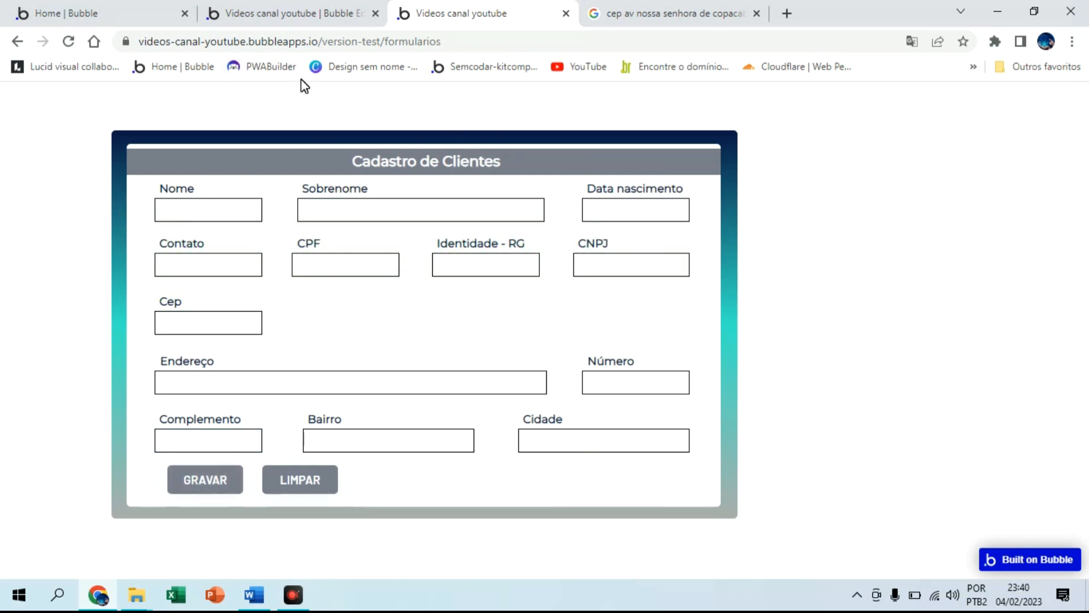
# In the editor's Data section, show the All clientes modified view listing the saved client
pyautogui.click(302, 14)
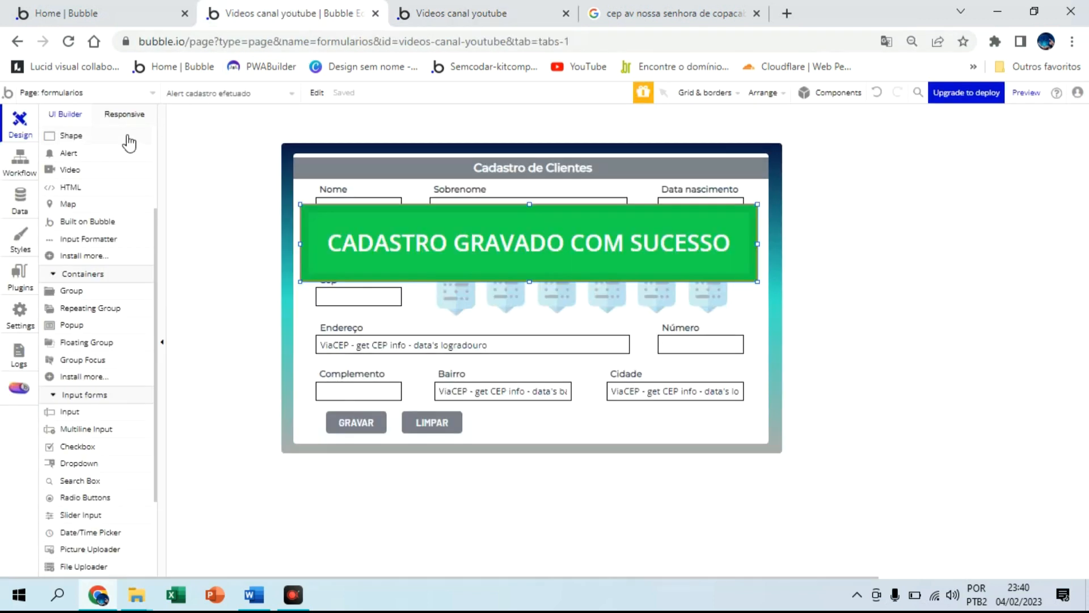
pyautogui.click(19, 201)
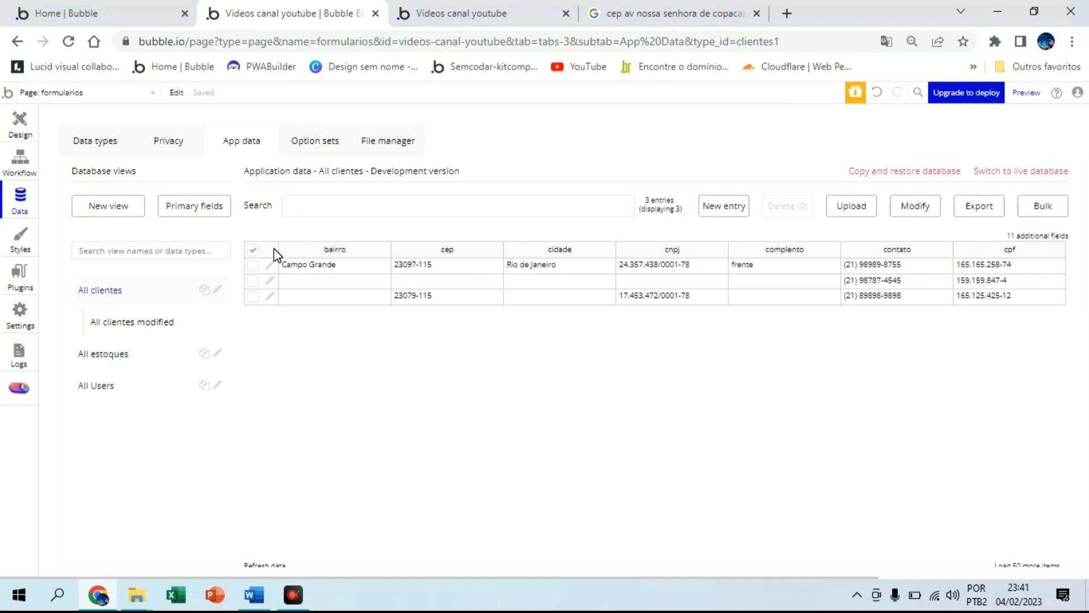
pyautogui.click(165, 317)
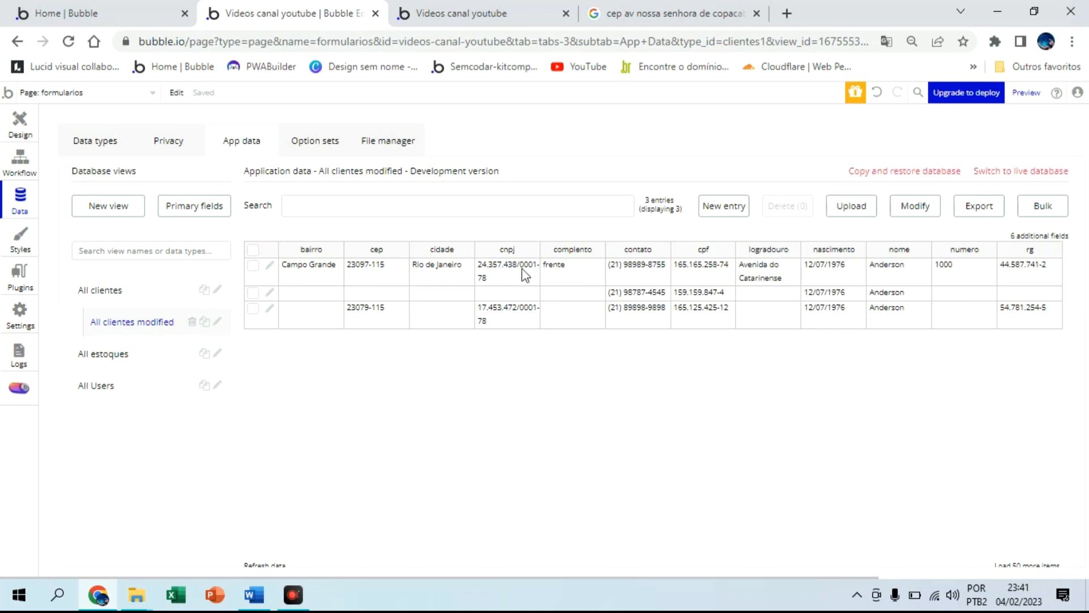
# Add the Sobrenome field as a column in the All clientes modified view
pyautogui.click(1043, 241)
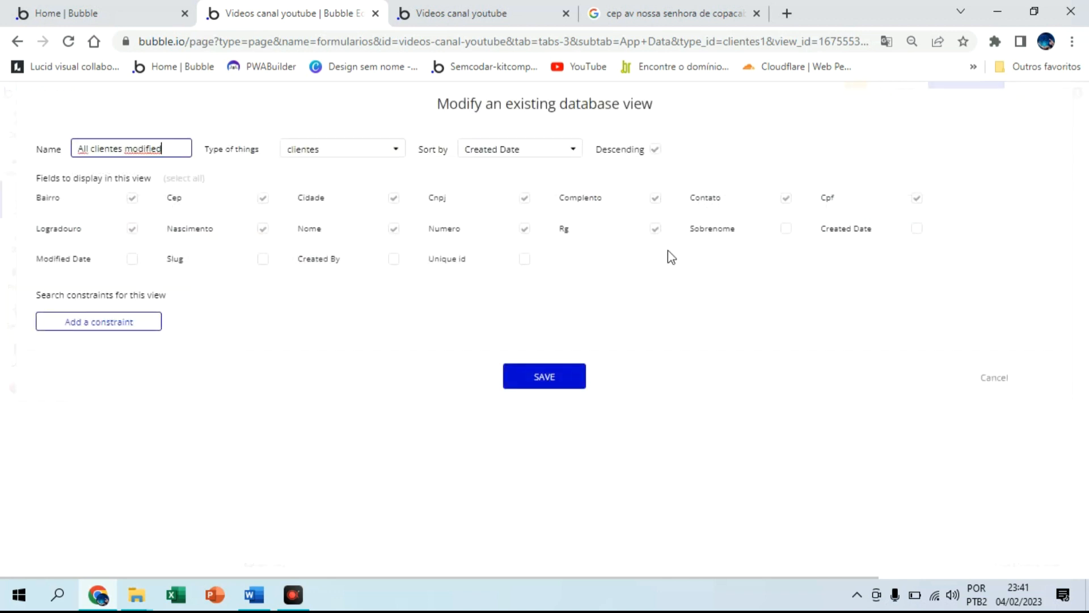
pyautogui.click(795, 230)
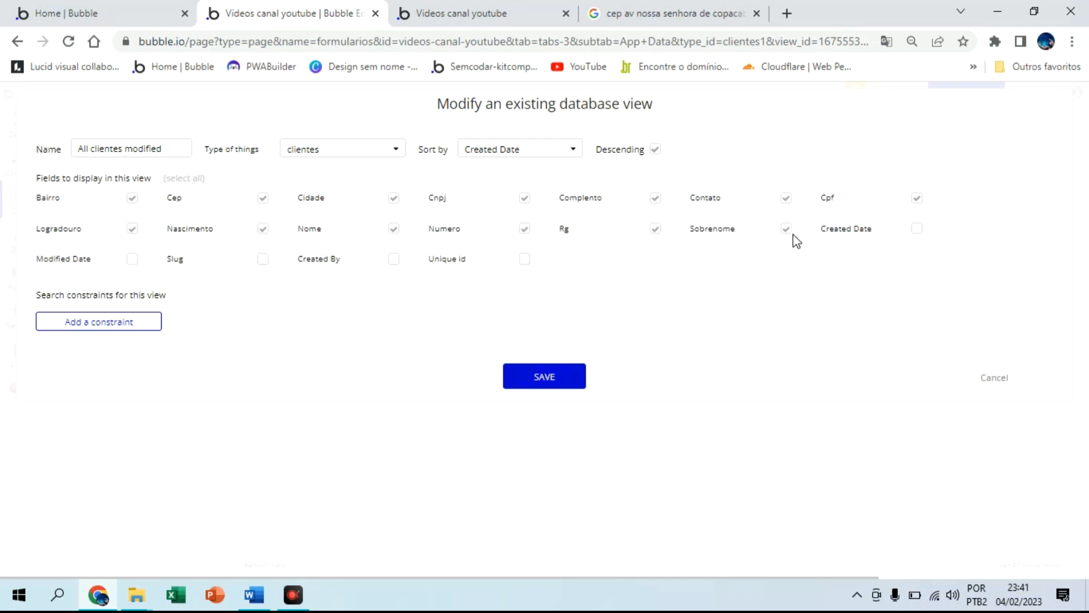
pyautogui.click(574, 373)
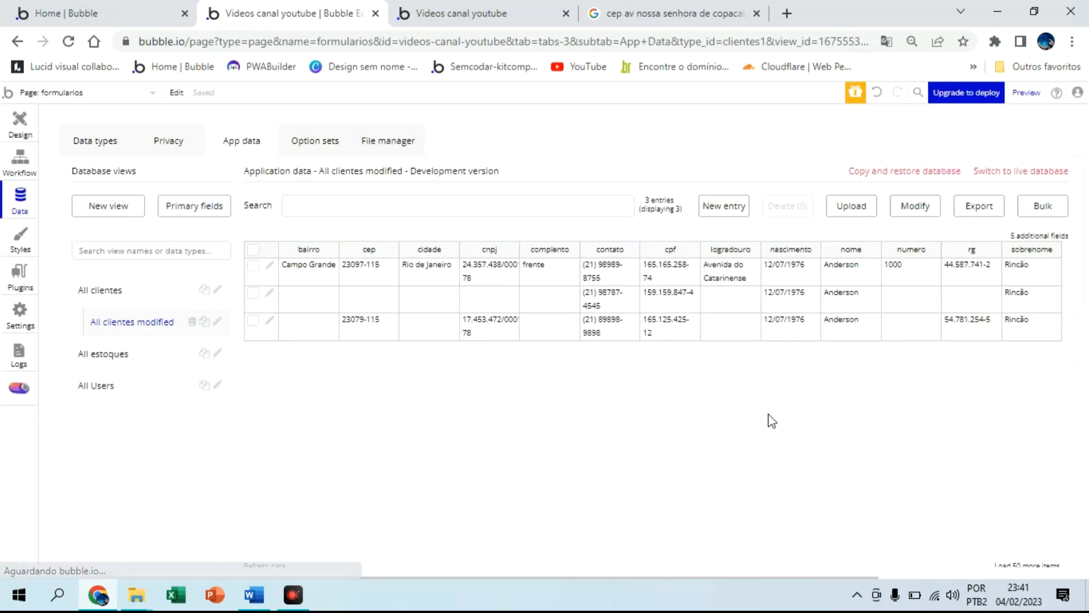
# Select and delete all three clientes entries, then return to the live registration form
pyautogui.click(253, 249)
pyautogui.click(788, 211)
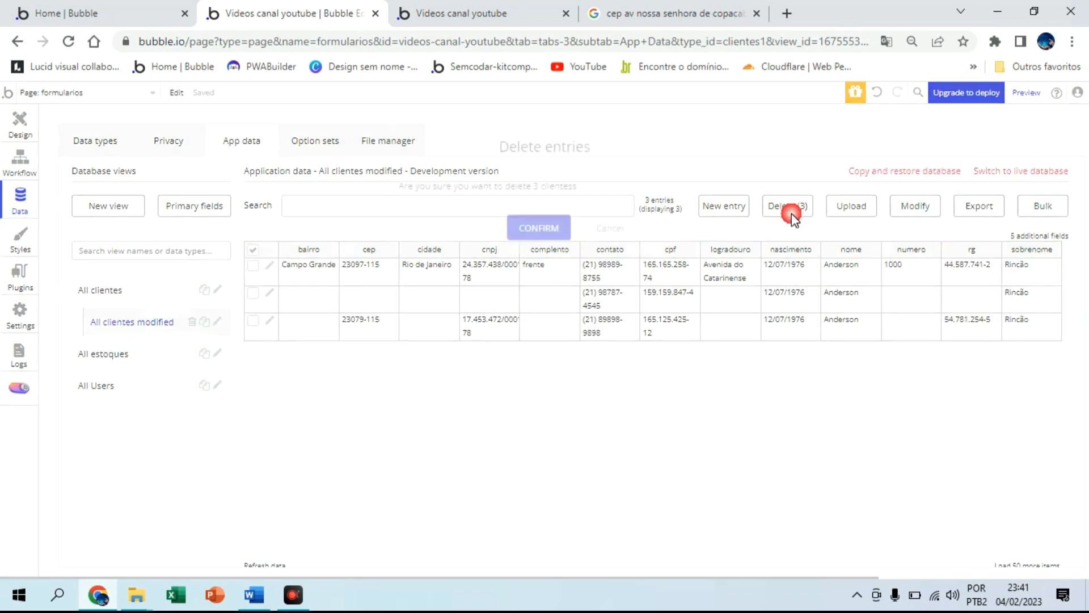
pyautogui.click(561, 230)
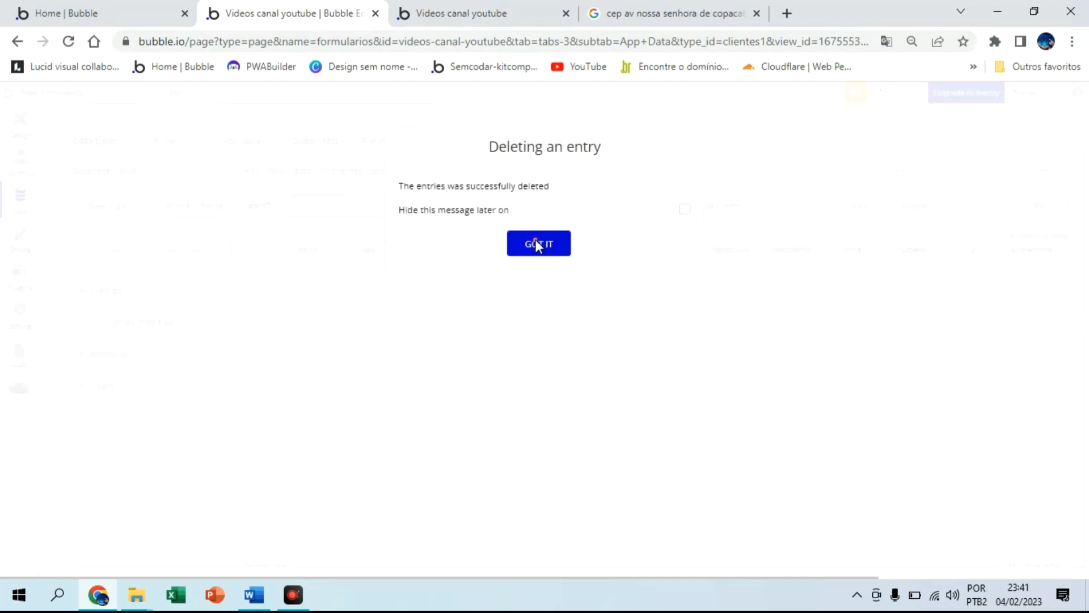
pyautogui.click(536, 242)
pyautogui.click(471, 16)
# Enter the client's name, surname, birth date, contact, CPF, RG and CNPJ, correcting the CNPJ ending
pyautogui.click(238, 205)
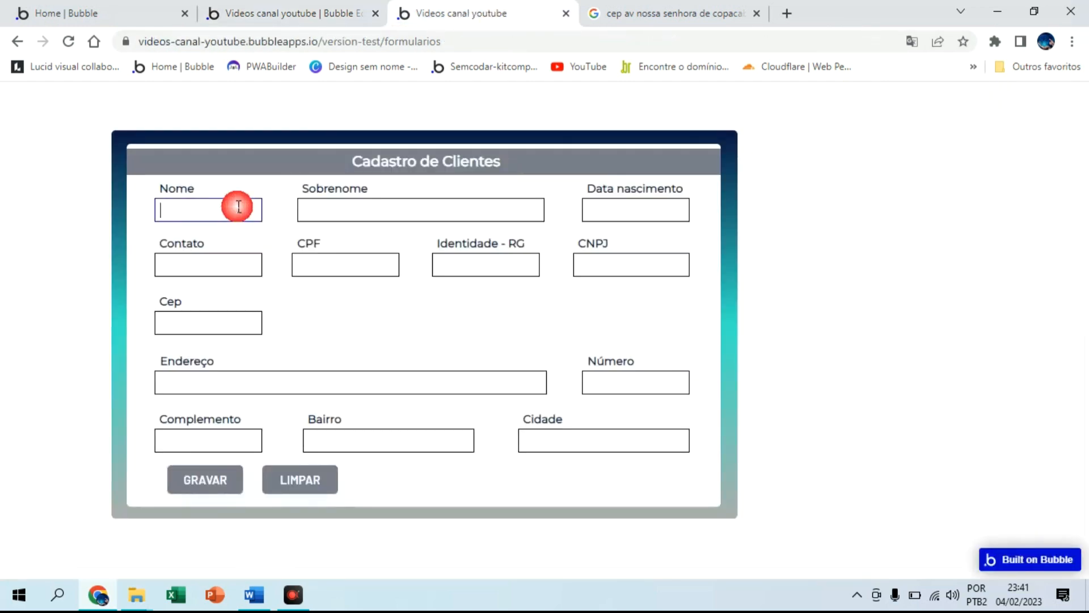
pyautogui.write('12/07/197')
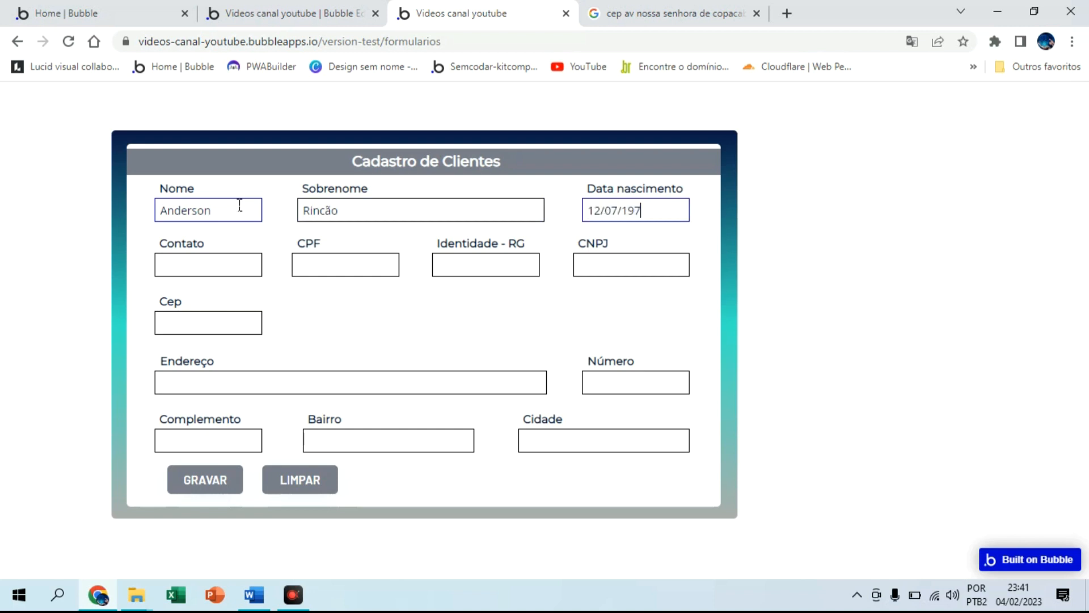
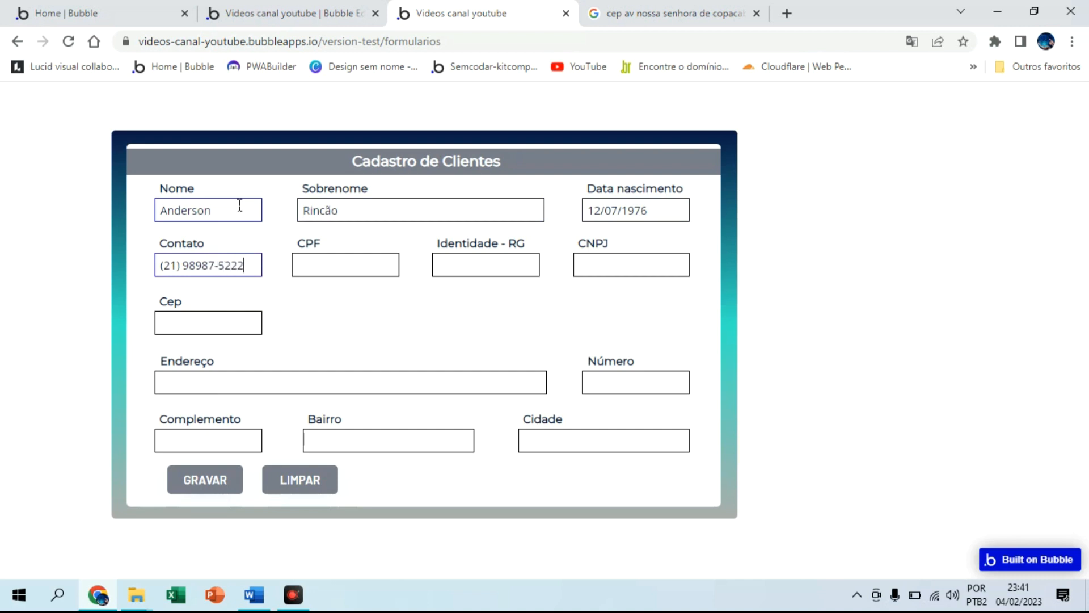
pyautogui.press('Tab')
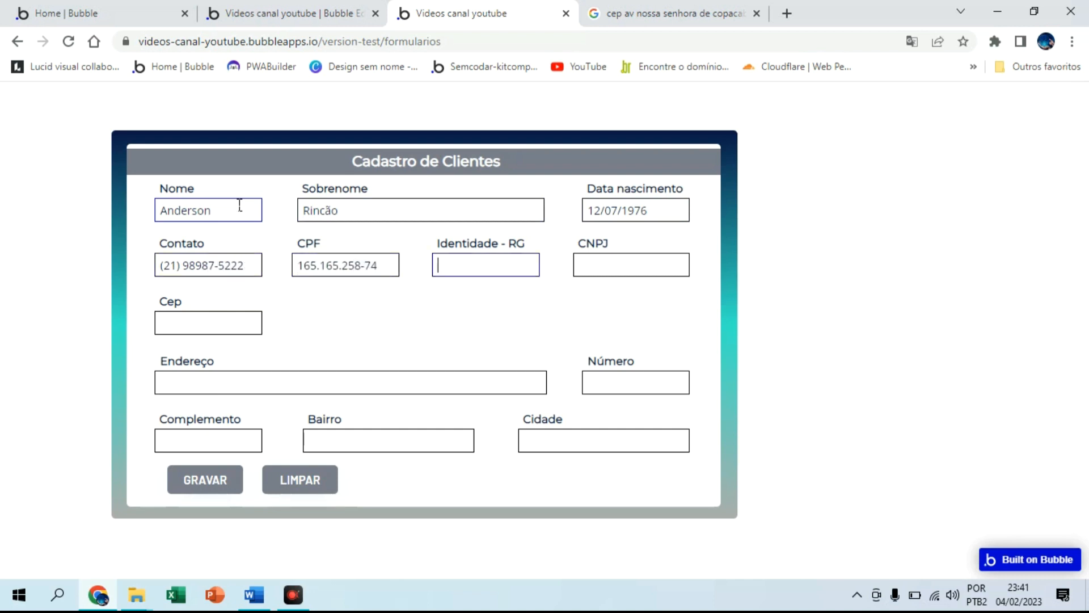
pyautogui.press('Tab')
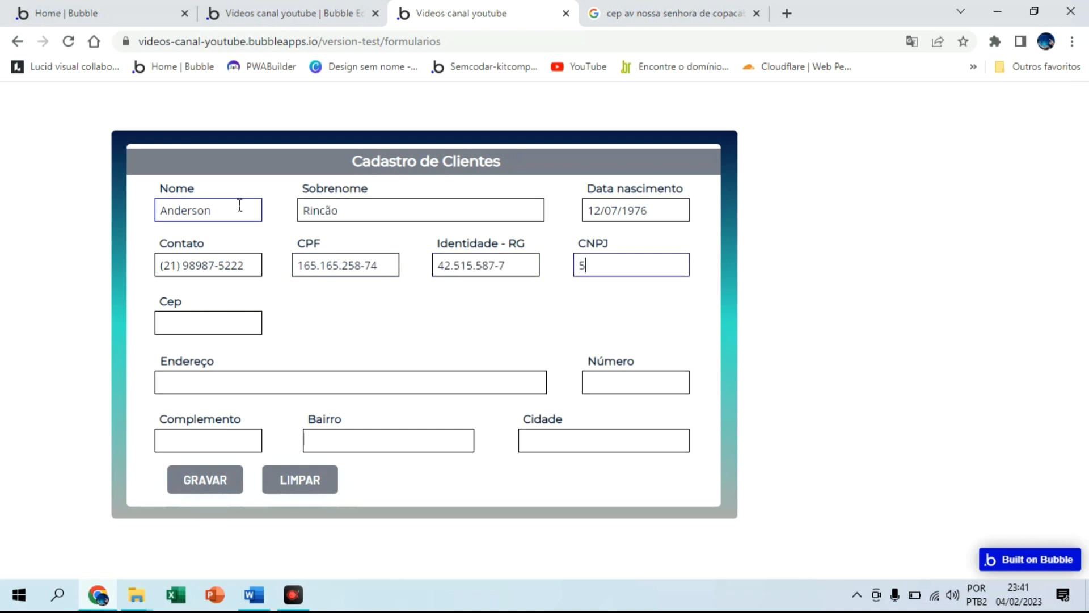
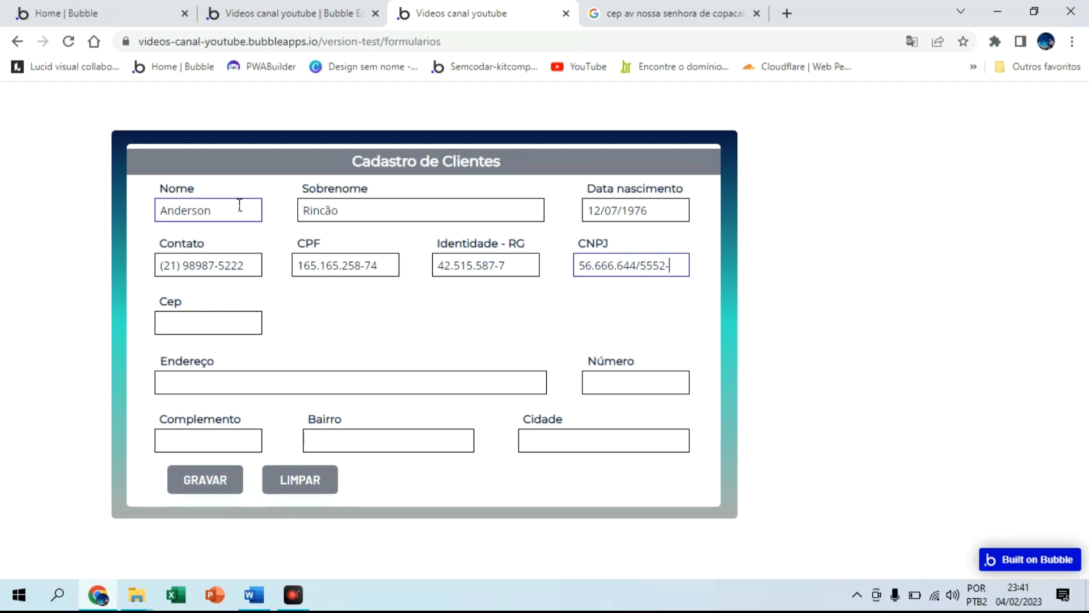
# Fill the Cep field using the postal code looked up in the Google tab, letting the address auto-fill
pyautogui.press('Tab')
pyautogui.write('22')
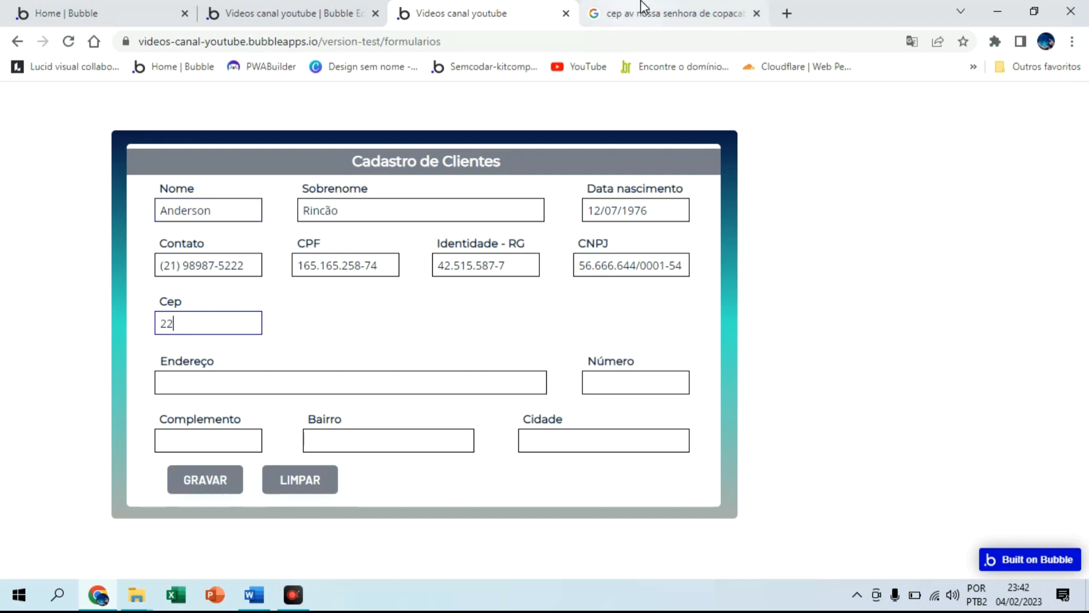
pyautogui.click(621, 12)
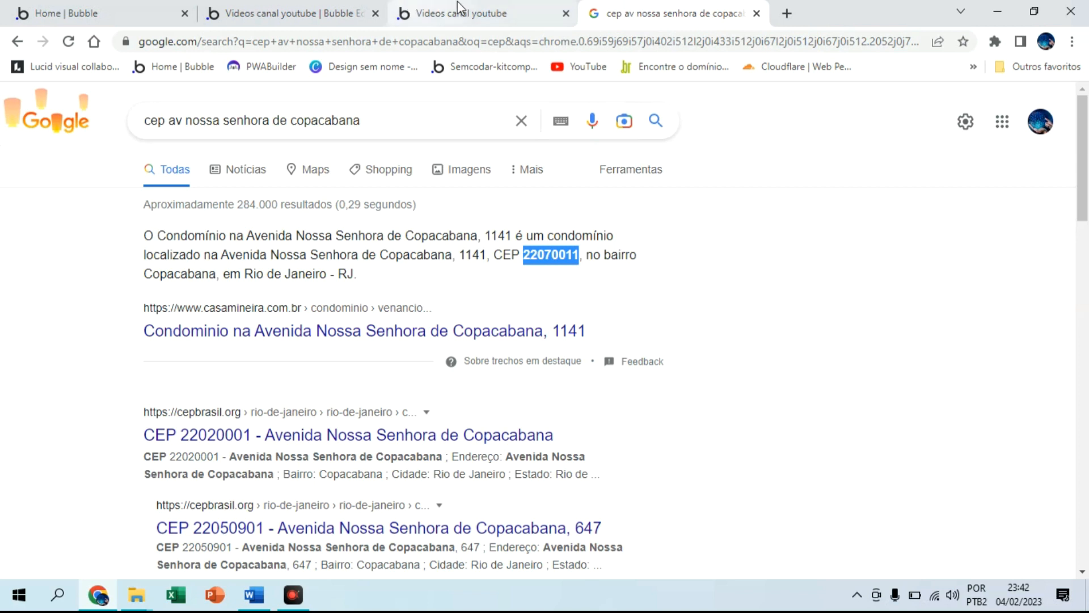
pyautogui.click(457, 11)
pyautogui.write('0')
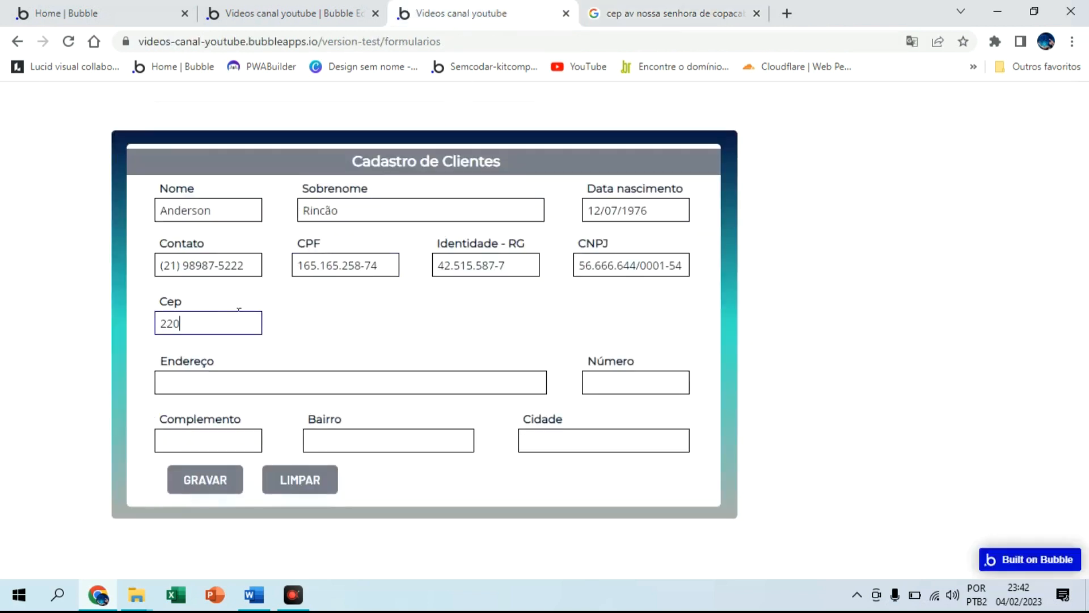
pyautogui.write('70-011')
pyautogui.click(413, 345)
# Add the street number and address complement, then save with GRAVAR to show the success alert
pyautogui.write('100')
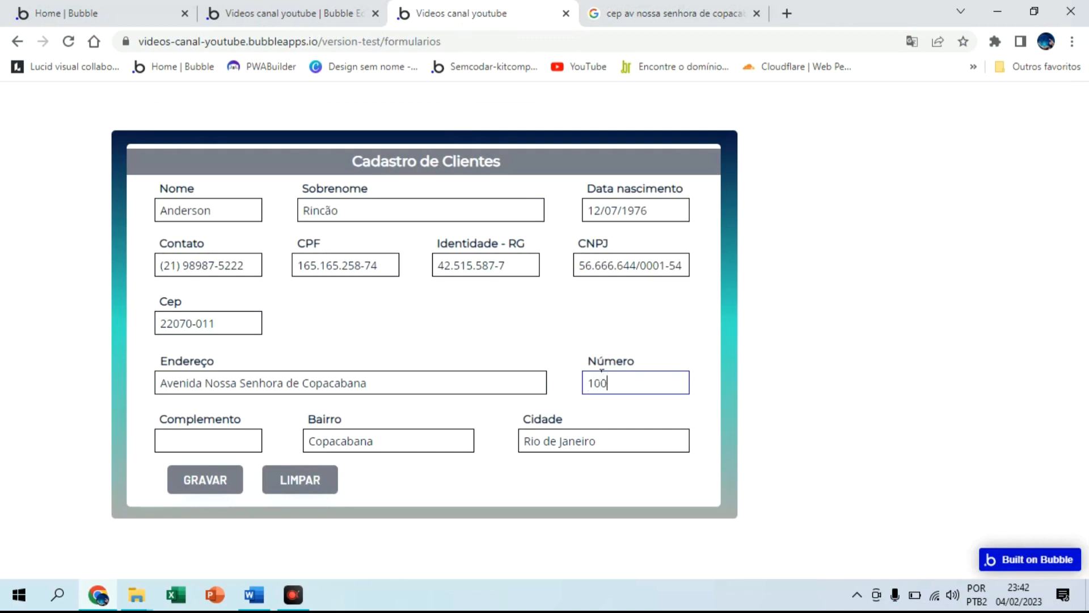
pyautogui.click(241, 435)
pyautogui.write('frente')
pyautogui.click(214, 481)
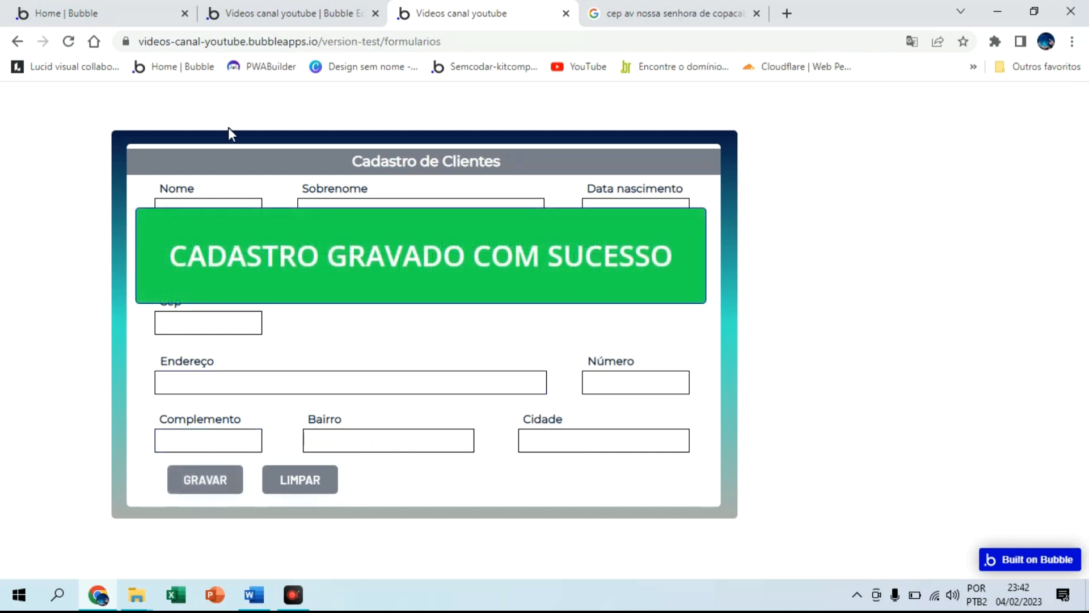
pyautogui.click(305, 5)
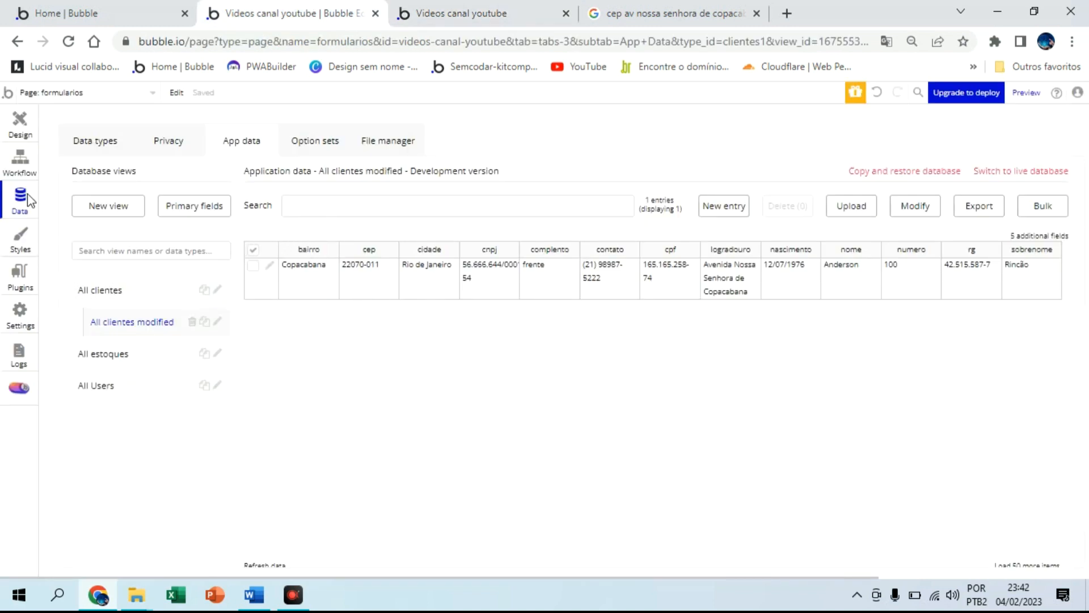
pyautogui.click(94, 147)
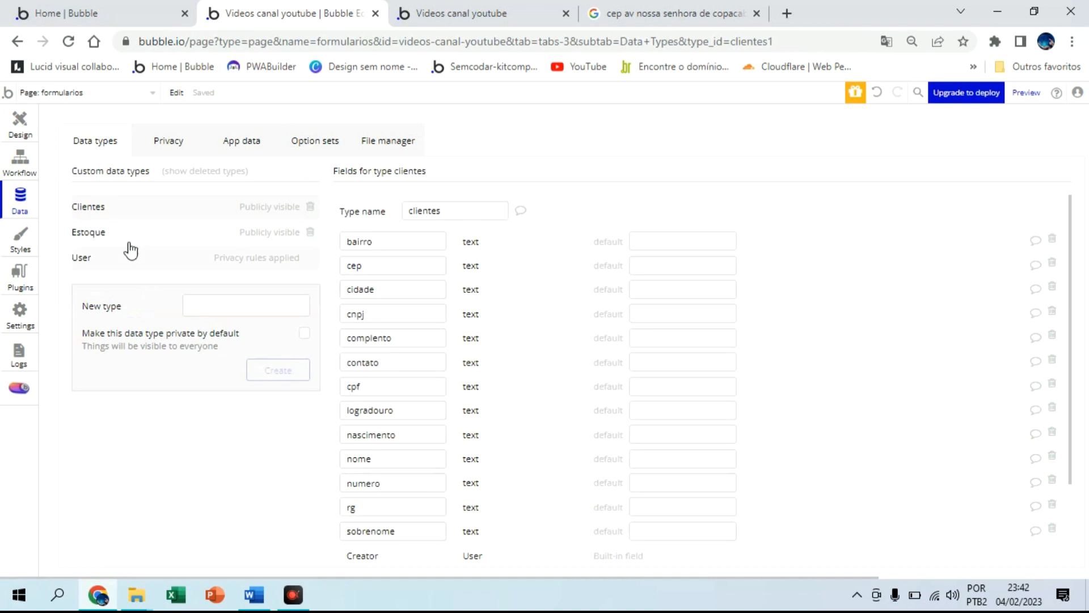
pyautogui.click(234, 145)
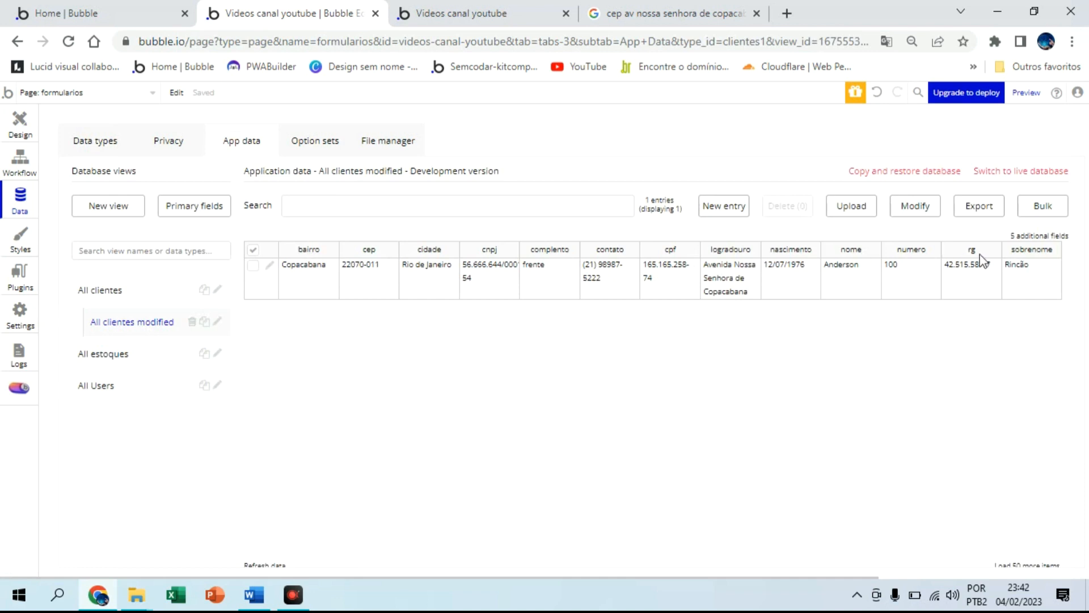
pyautogui.click(1039, 236)
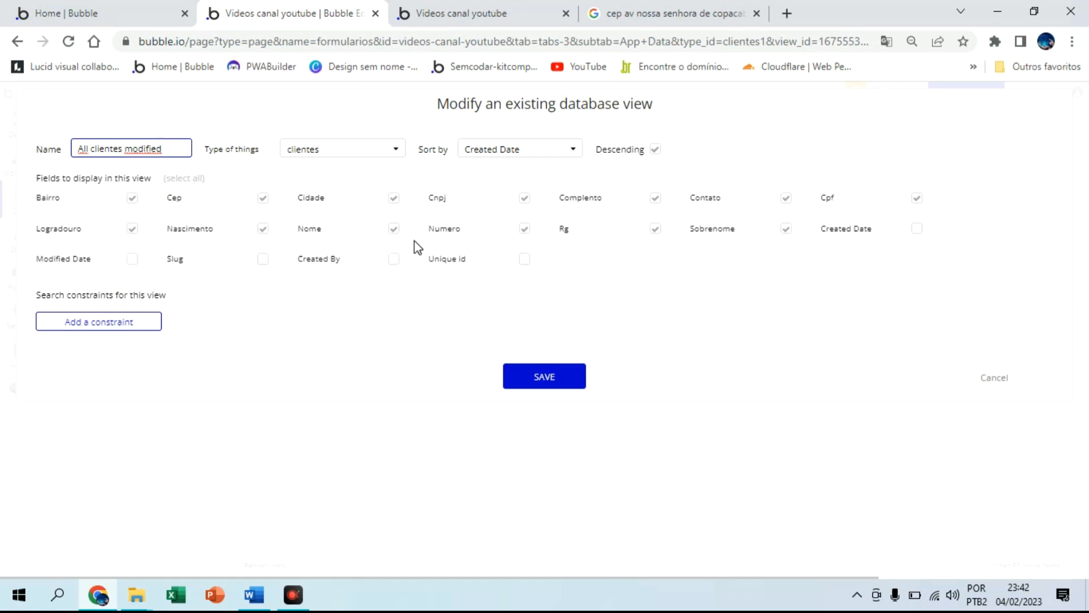
pyautogui.click(545, 377)
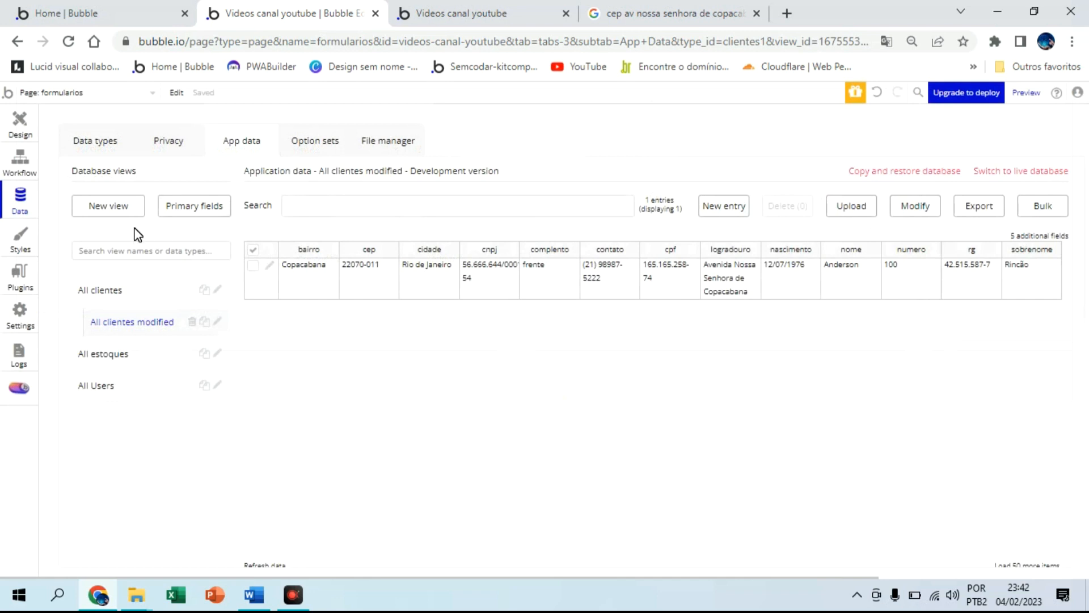
pyautogui.click(460, 13)
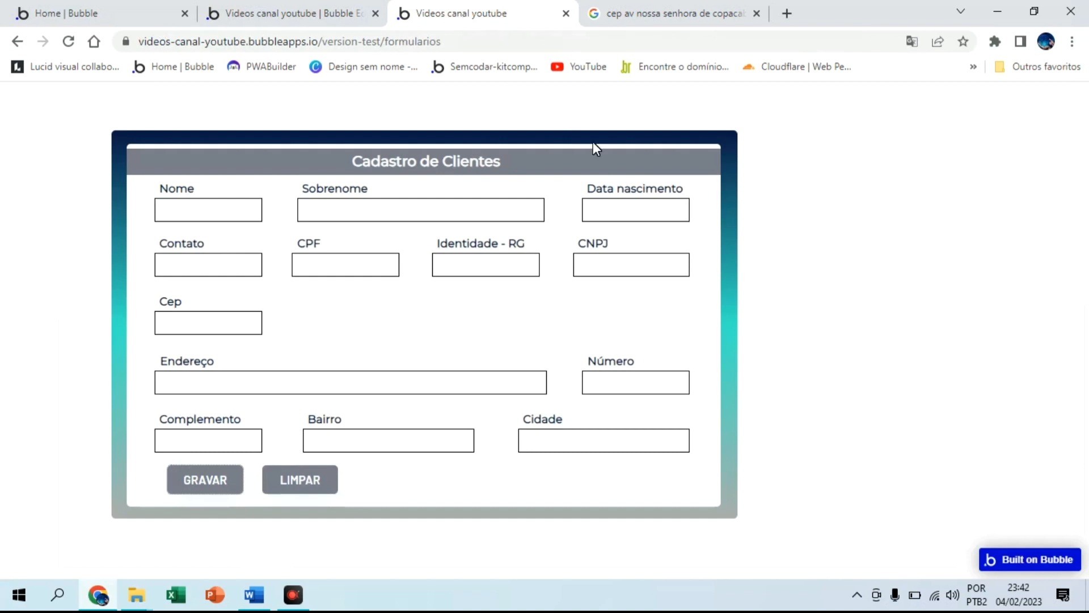